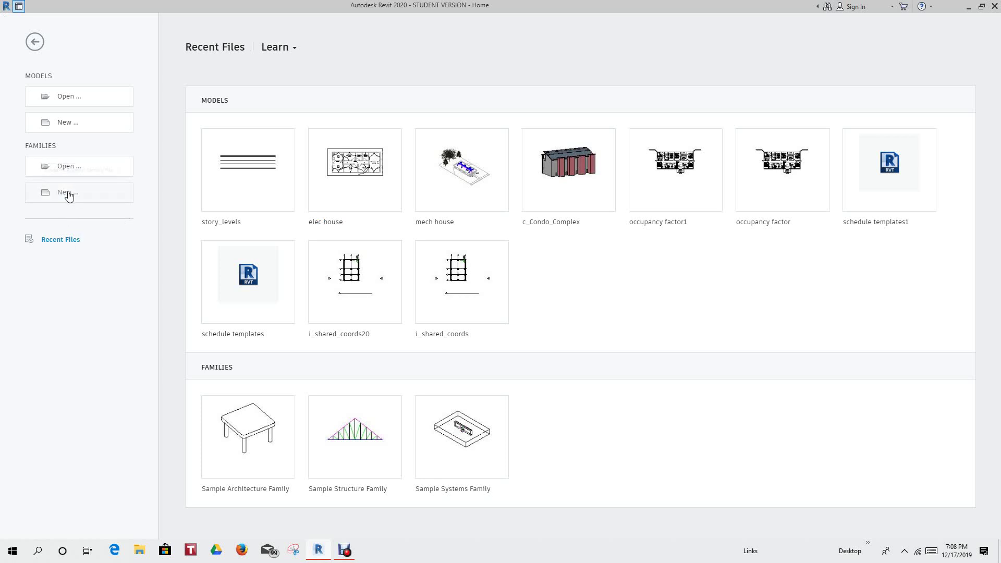
Step: Create a new family from the Structural Framing - Beams and Braces.rft template
{"action": "left_click", "coordinate": [65, 197]}
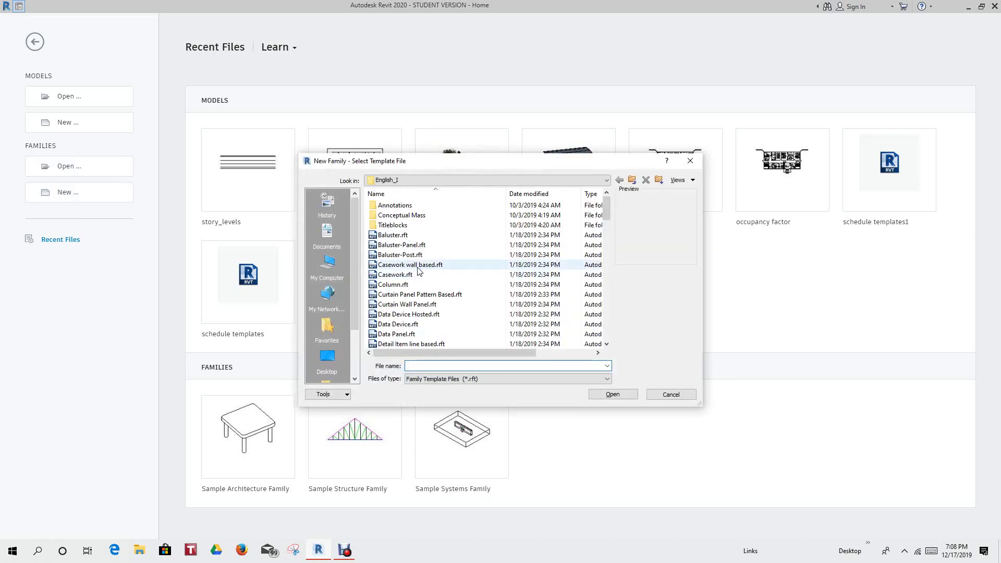
{"action": "scroll", "coordinate": [399, 269], "scroll_direction": "down", "scroll_amount": 14}
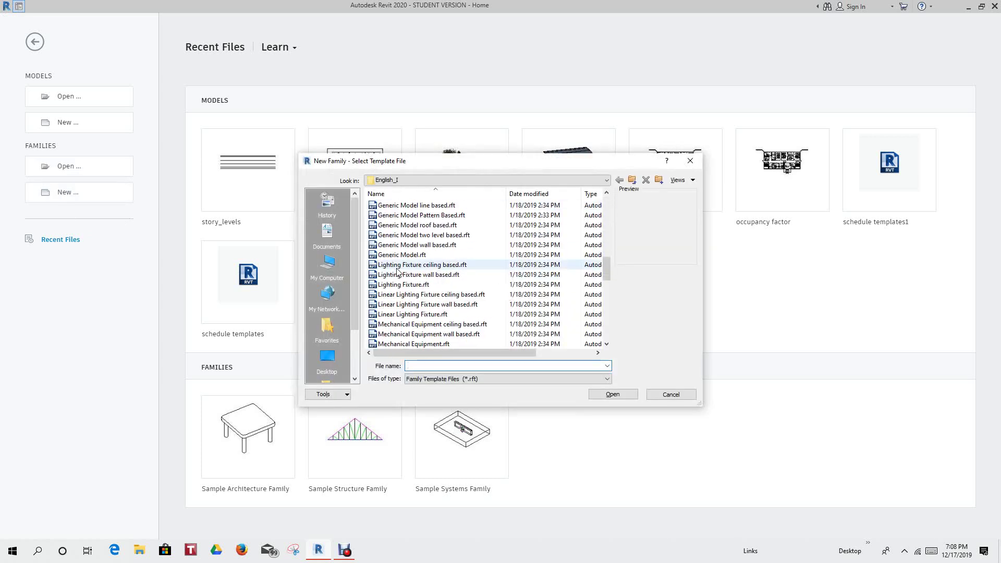
{"action": "scroll", "coordinate": [399, 281], "scroll_direction": "down", "scroll_amount": 8}
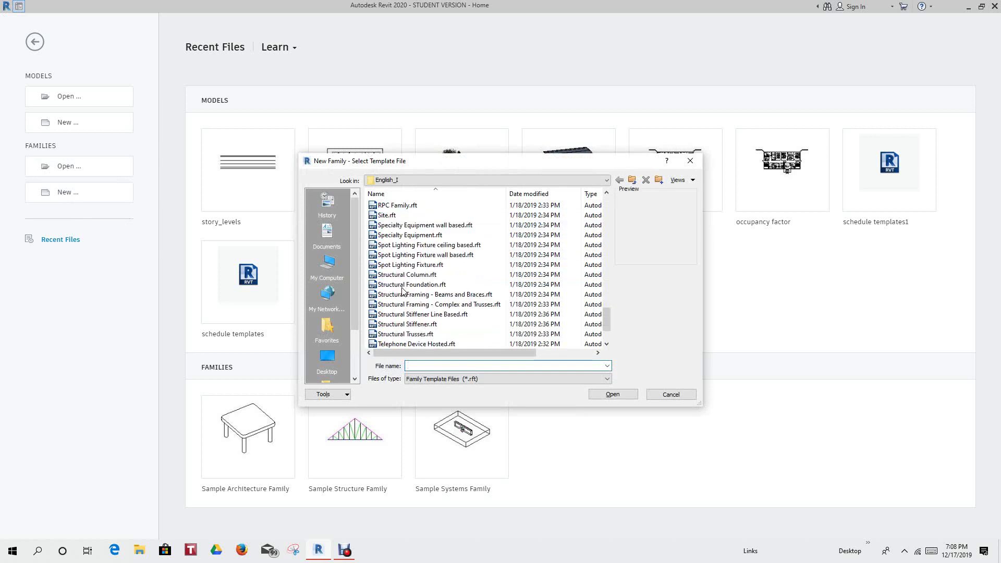
{"action": "scroll", "coordinate": [401, 291], "scroll_direction": "up", "scroll_amount": 1}
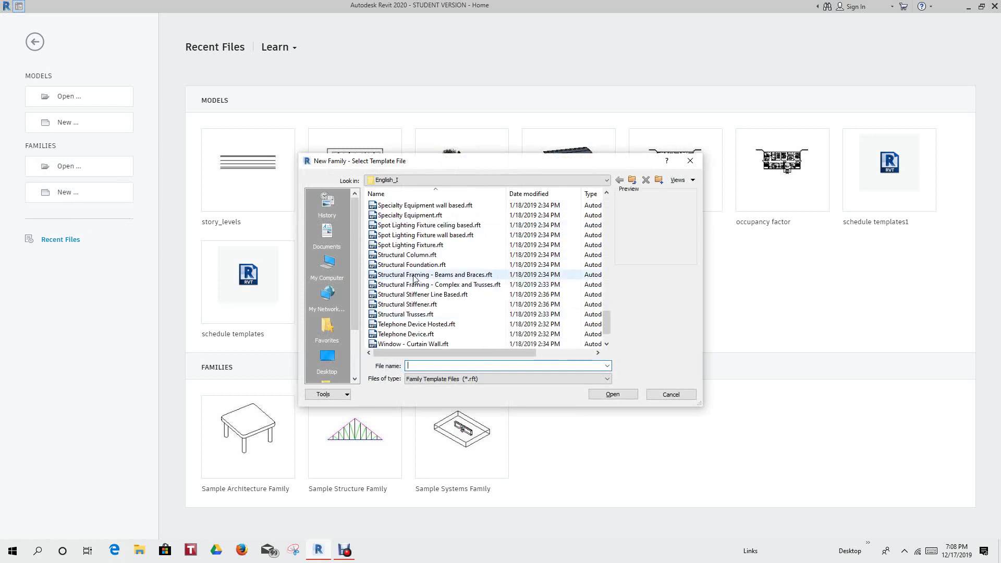
{"action": "left_click", "coordinate": [414, 277]}
{"action": "left_click", "coordinate": [632, 395]}
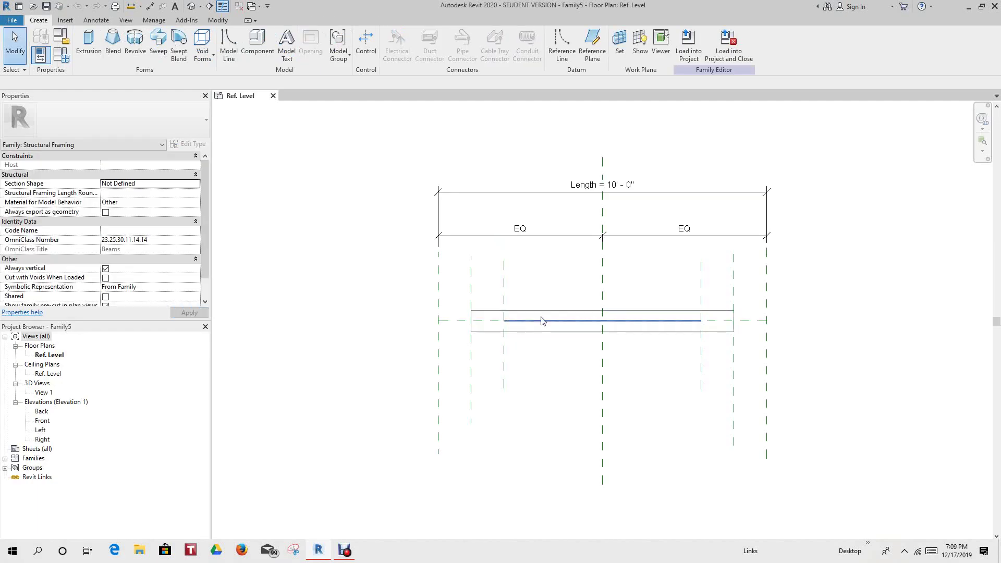
Step: Open the Left elevation view of Family5 and deselect to show the family properties
{"action": "scroll", "coordinate": [542, 323], "scroll_direction": "up", "scroll_amount": 3}
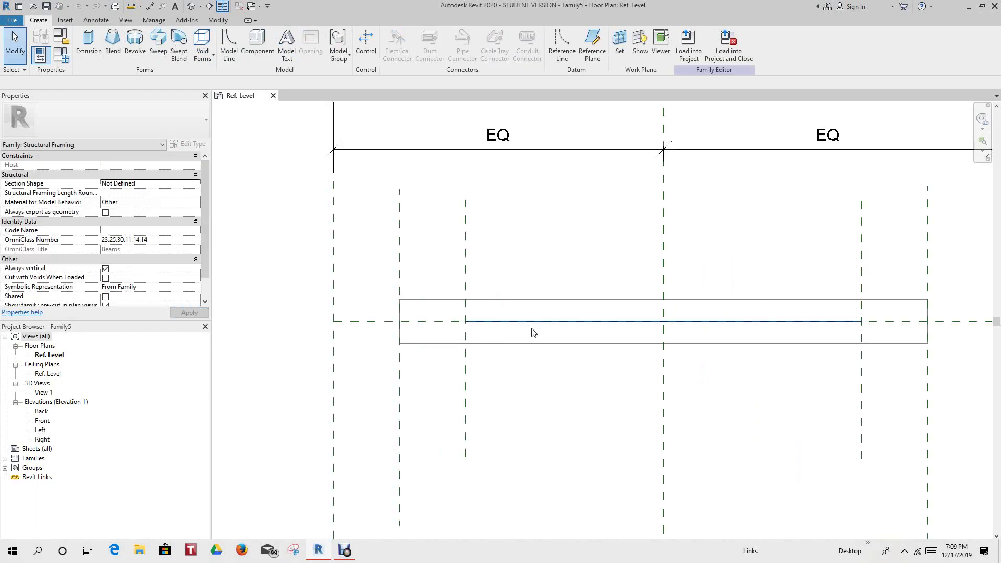
{"action": "scroll", "coordinate": [524, 333], "scroll_direction": "down", "scroll_amount": 5}
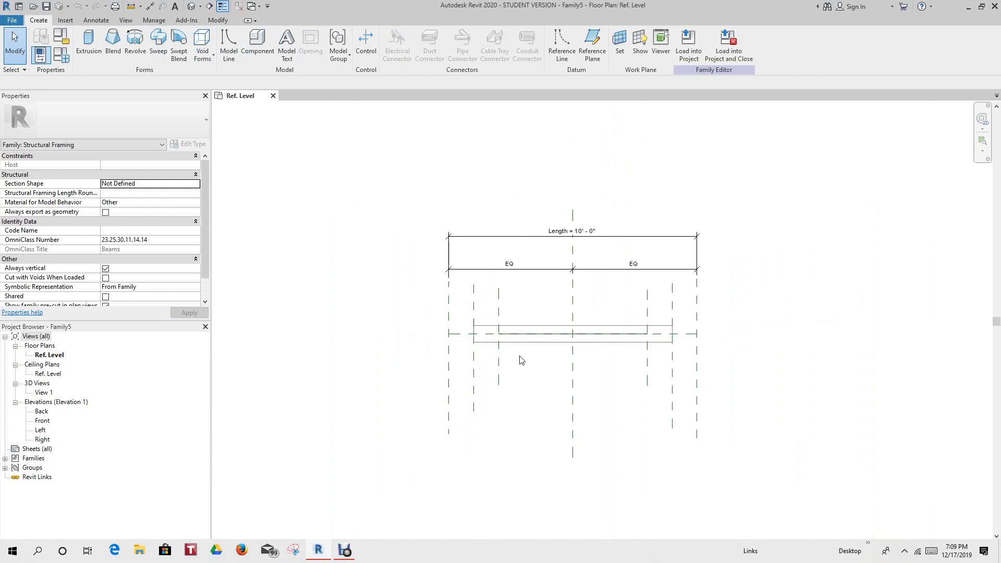
{"action": "double_click", "coordinate": [41, 430]}
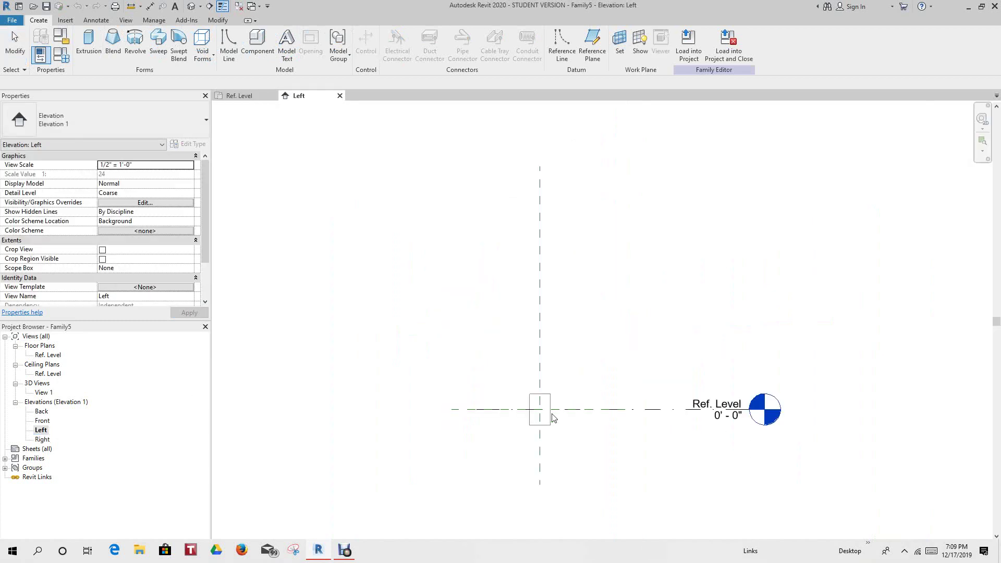
{"action": "scroll", "coordinate": [577, 339], "scroll_direction": "up", "scroll_amount": 5}
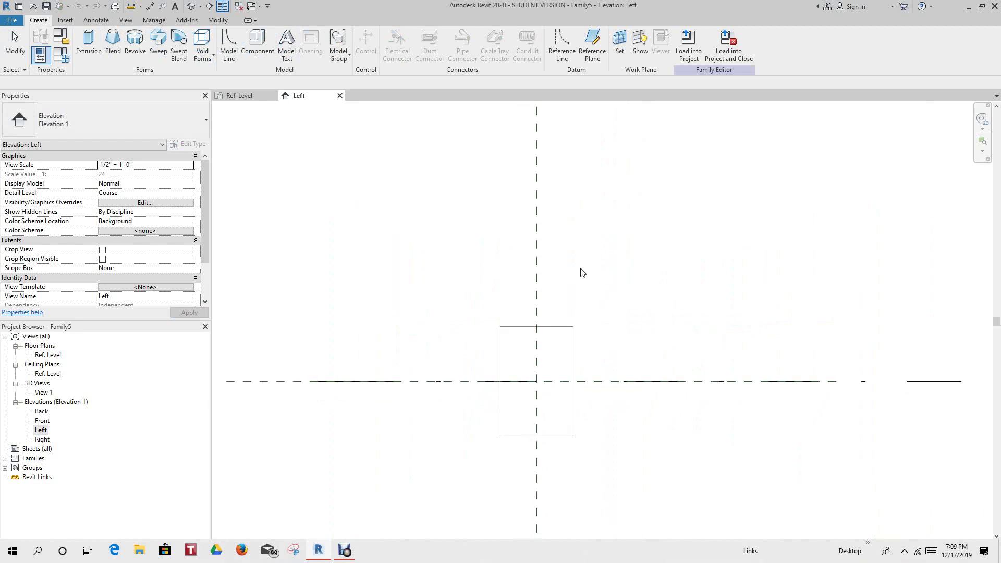
{"action": "left_click", "coordinate": [245, 138]}
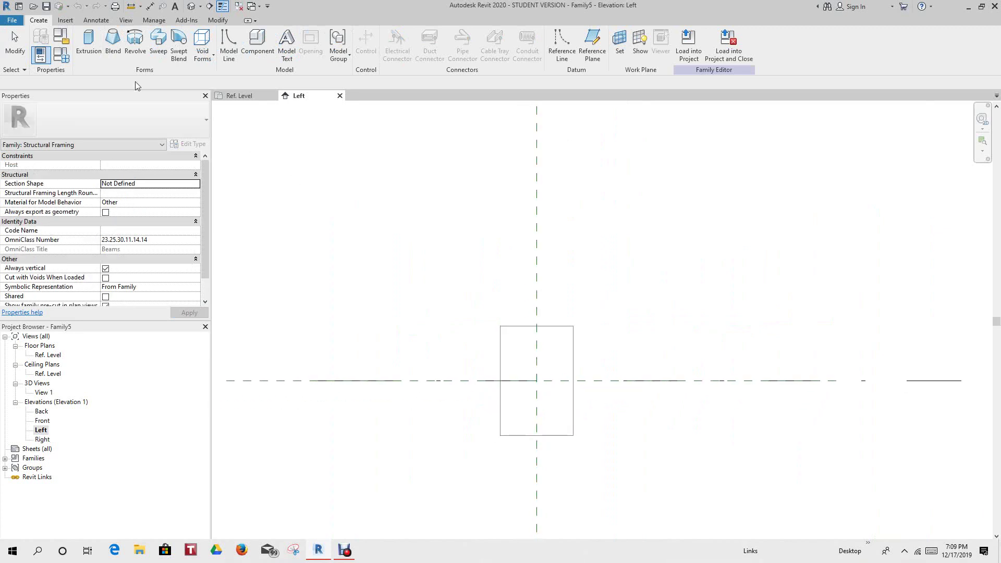
Step: Import the P1001 Analytical Unistrut for bracing DWG into the Left elevation
{"action": "left_click", "coordinate": [65, 21]}
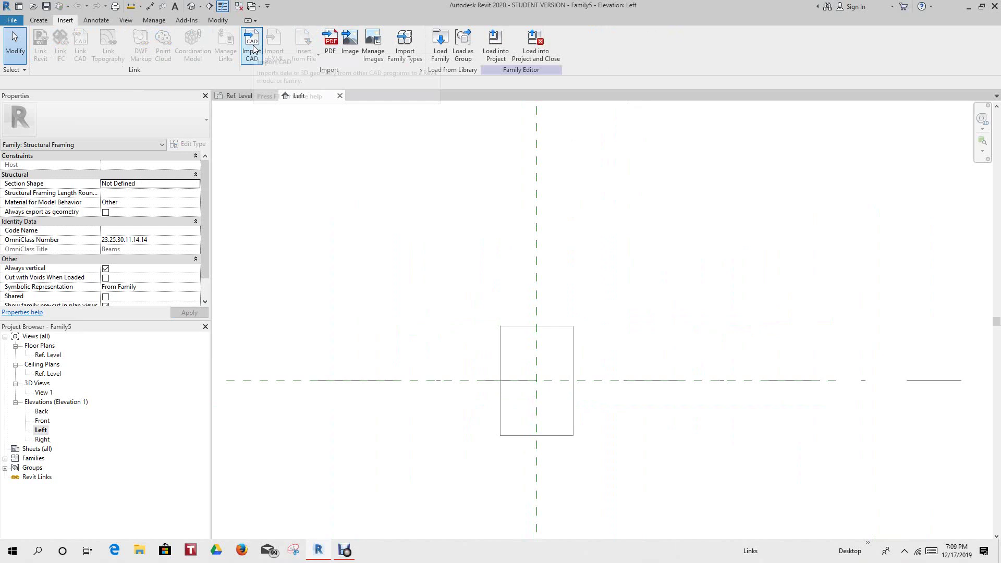
{"action": "left_click", "coordinate": [253, 46]}
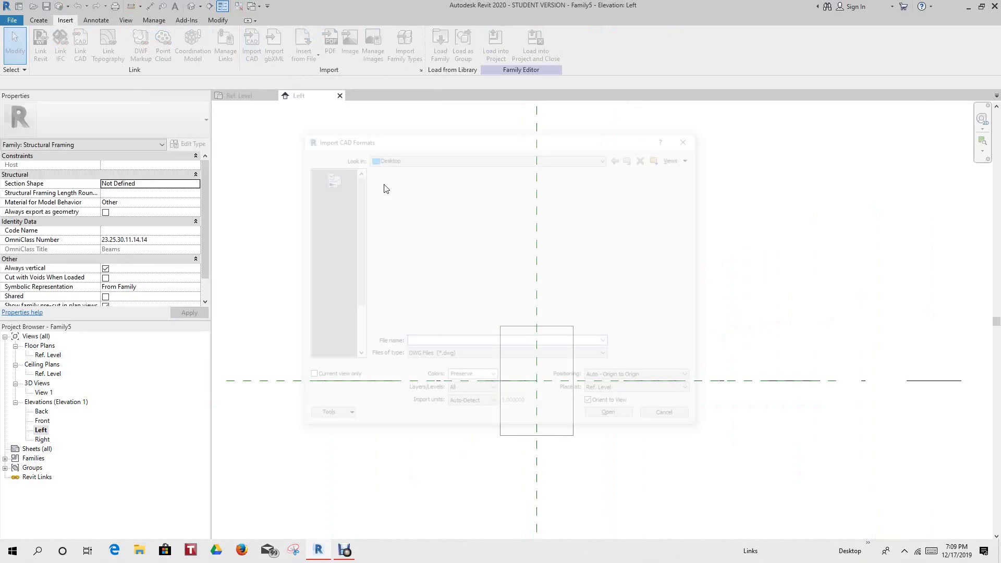
{"action": "scroll", "coordinate": [410, 273], "scroll_direction": "down", "scroll_amount": 1}
{"action": "scroll", "coordinate": [410, 273], "scroll_direction": "down", "scroll_amount": 10}
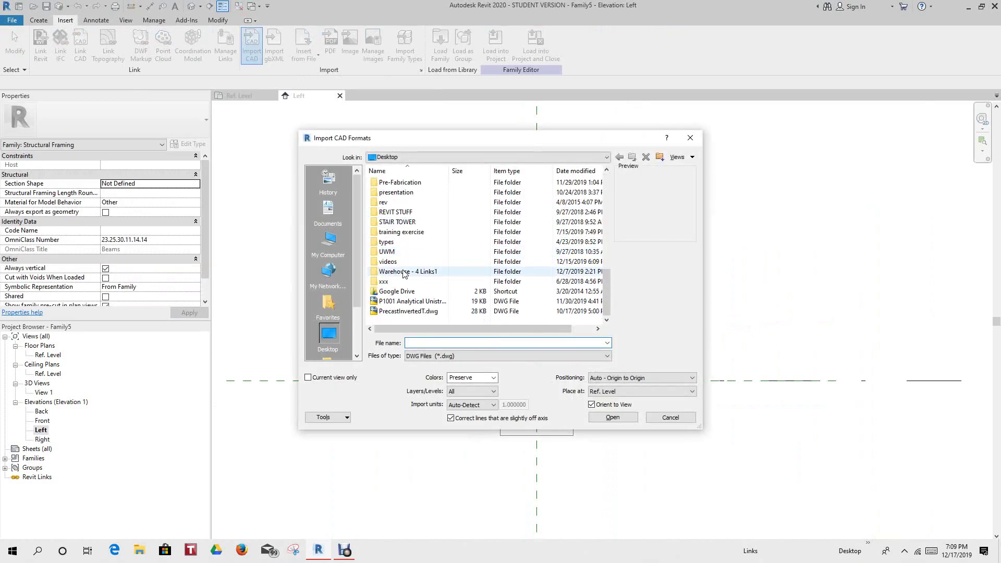
{"action": "left_click", "coordinate": [403, 303]}
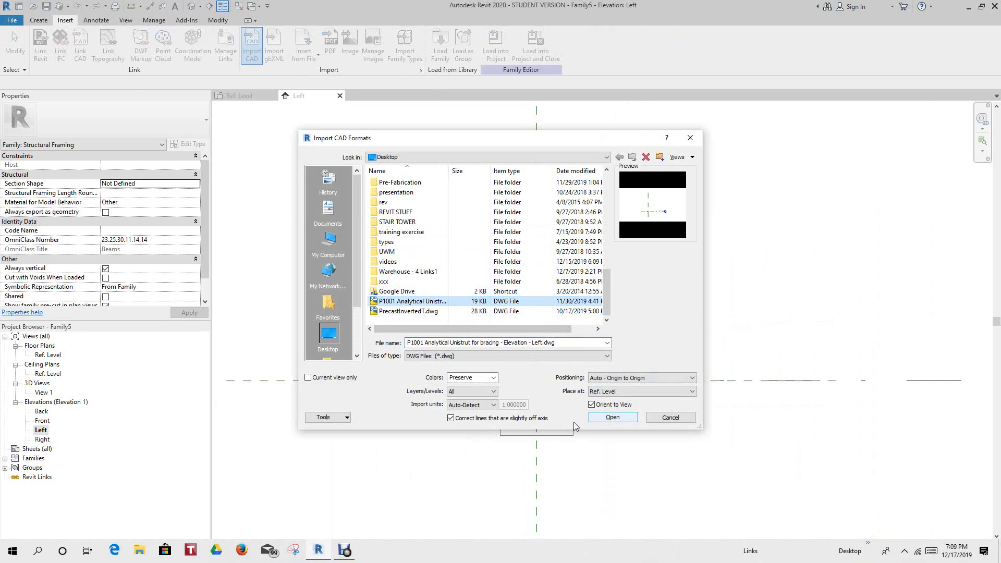
{"action": "left_click", "coordinate": [613, 418]}
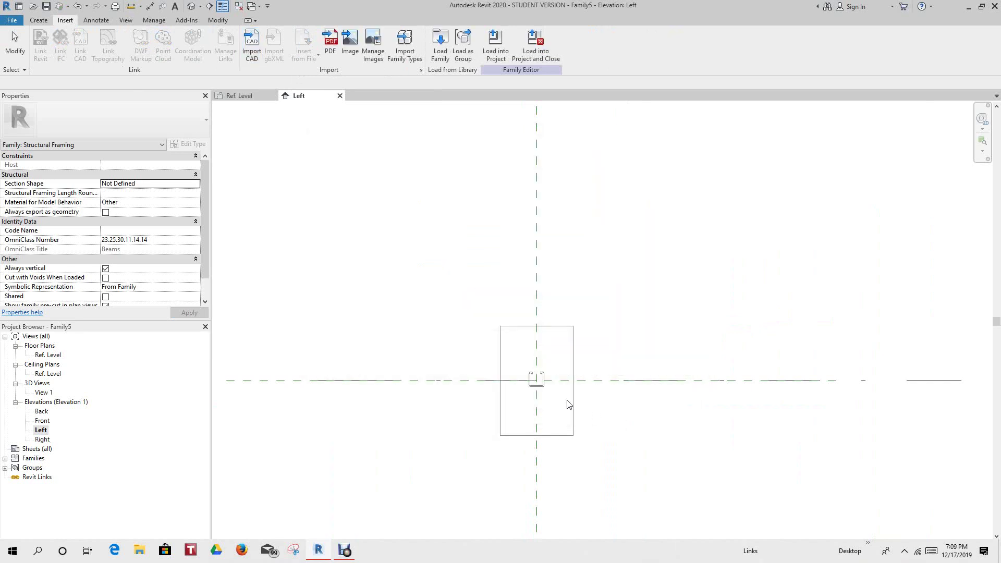
Step: Start a solid extrusion sketched on the picked reference plane as work plane
{"action": "scroll", "coordinate": [542, 383], "scroll_direction": "up", "scroll_amount": 5}
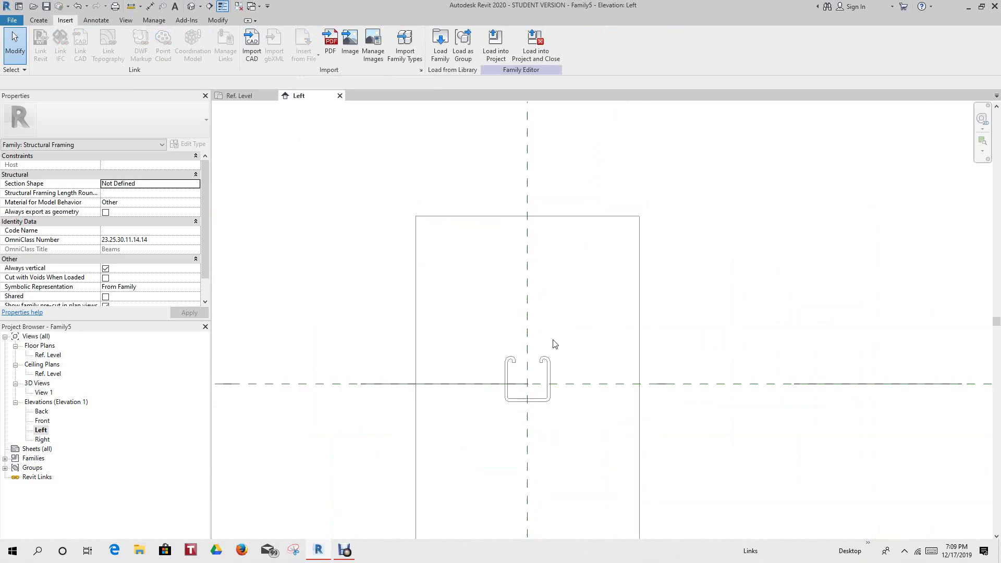
{"action": "scroll", "coordinate": [554, 344], "scroll_direction": "down", "scroll_amount": 1}
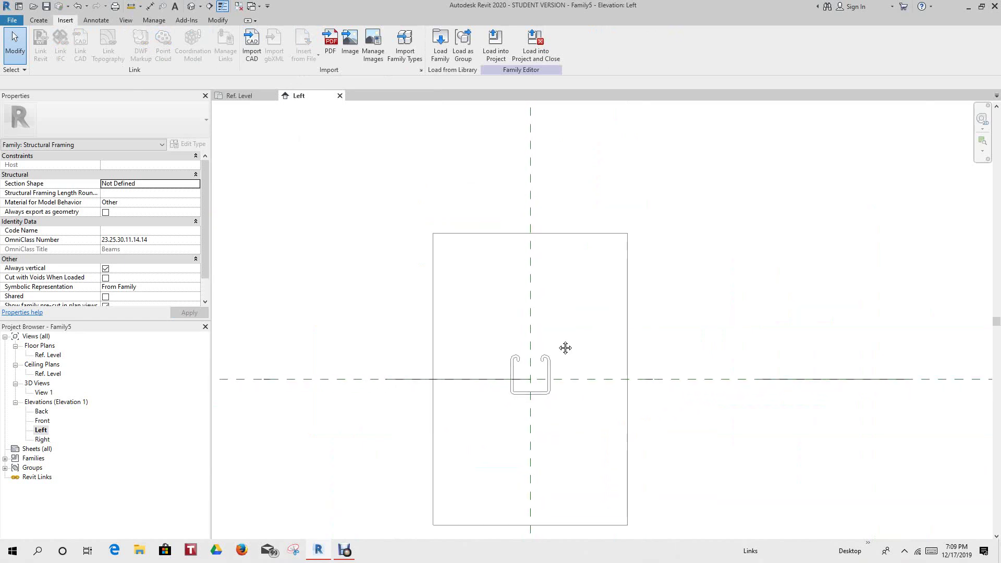
{"action": "left_click", "coordinate": [38, 21]}
{"action": "left_click", "coordinate": [88, 44]}
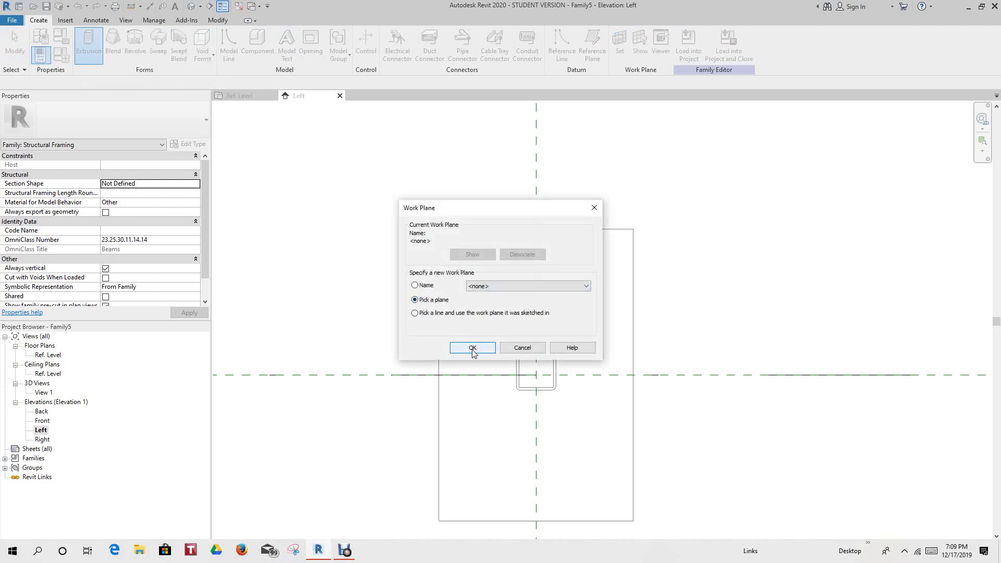
{"action": "left_click", "coordinate": [472, 347]}
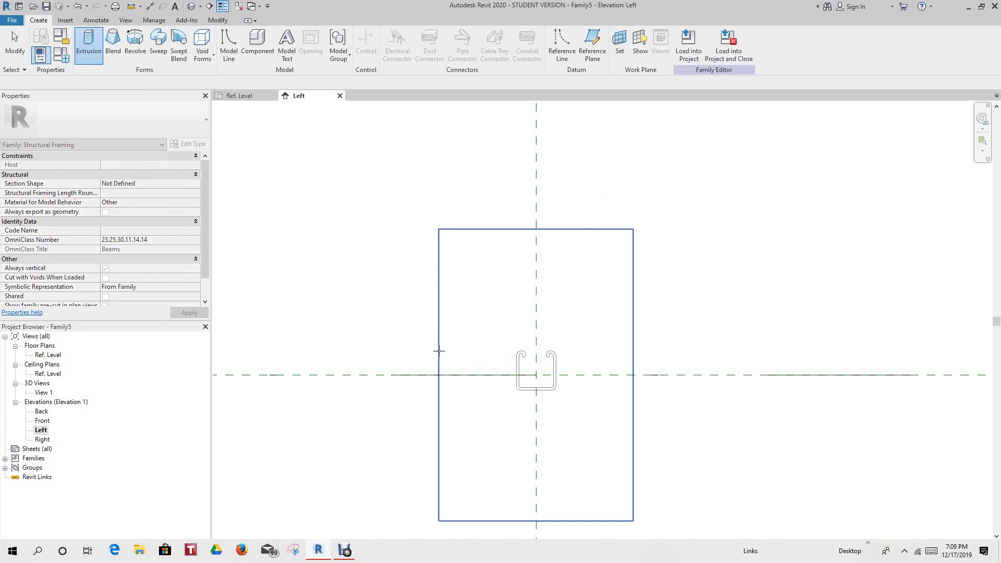
{"action": "left_click", "coordinate": [438, 350]}
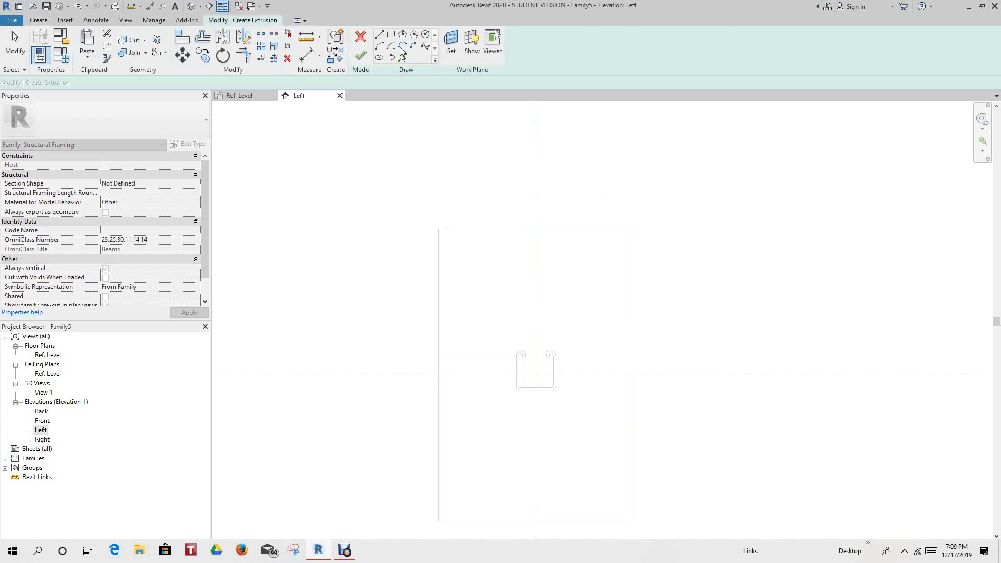
Step: Use Pick Lines to trace the left hook arcs, the outer corner arc and the left outer edge
{"action": "left_click", "coordinate": [402, 58]}
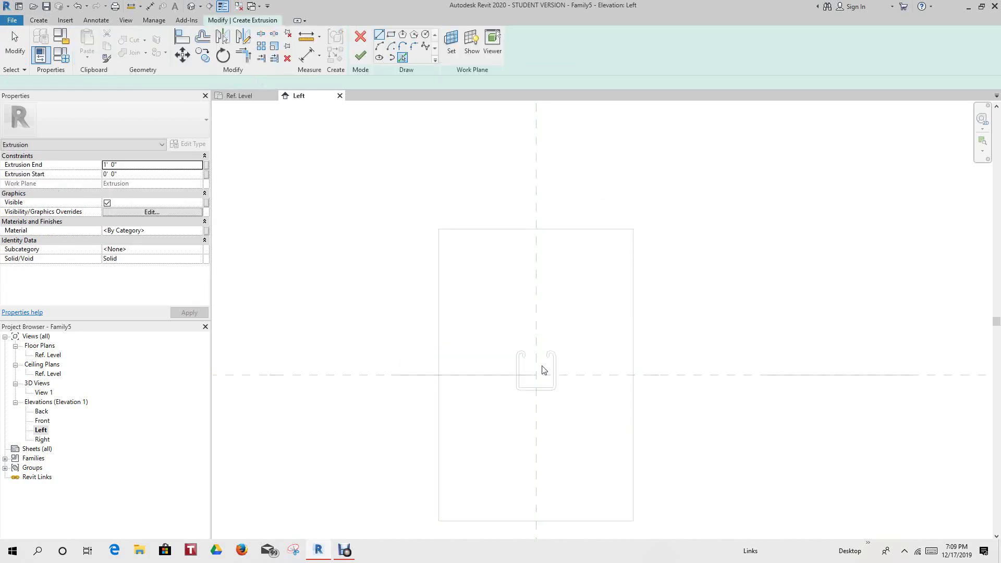
{"action": "scroll", "coordinate": [512, 367], "scroll_direction": "up", "scroll_amount": 2}
{"action": "scroll", "coordinate": [572, 373], "scroll_direction": "up", "scroll_amount": 2}
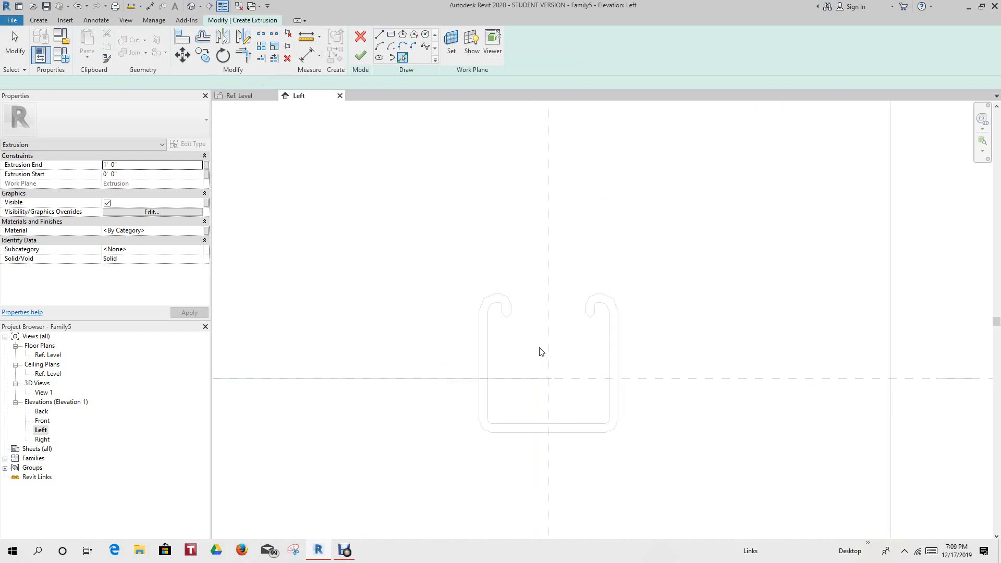
{"action": "scroll", "coordinate": [501, 283], "scroll_direction": "up", "scroll_amount": 4}
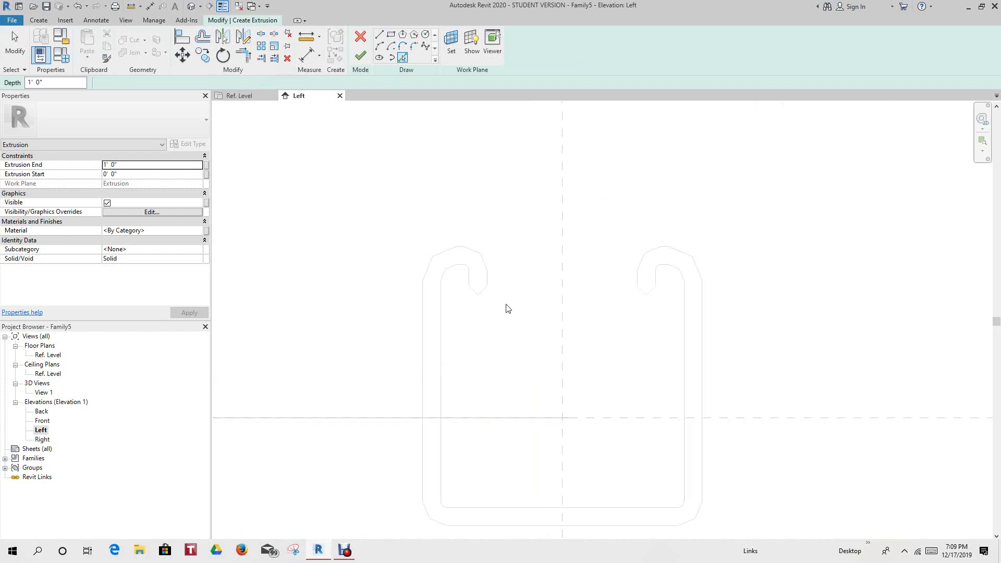
{"action": "left_click", "coordinate": [474, 298]}
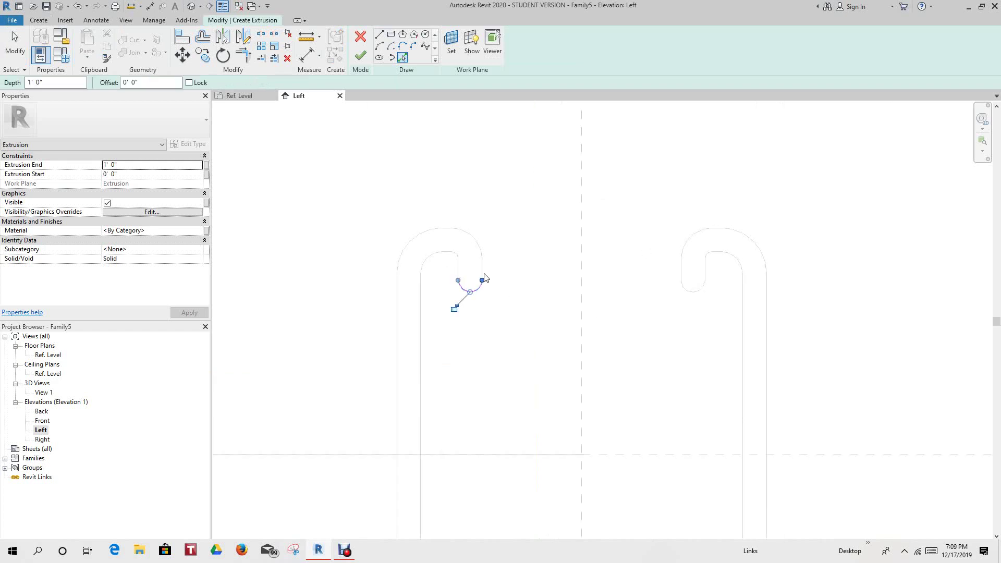
{"action": "left_click", "coordinate": [477, 245]}
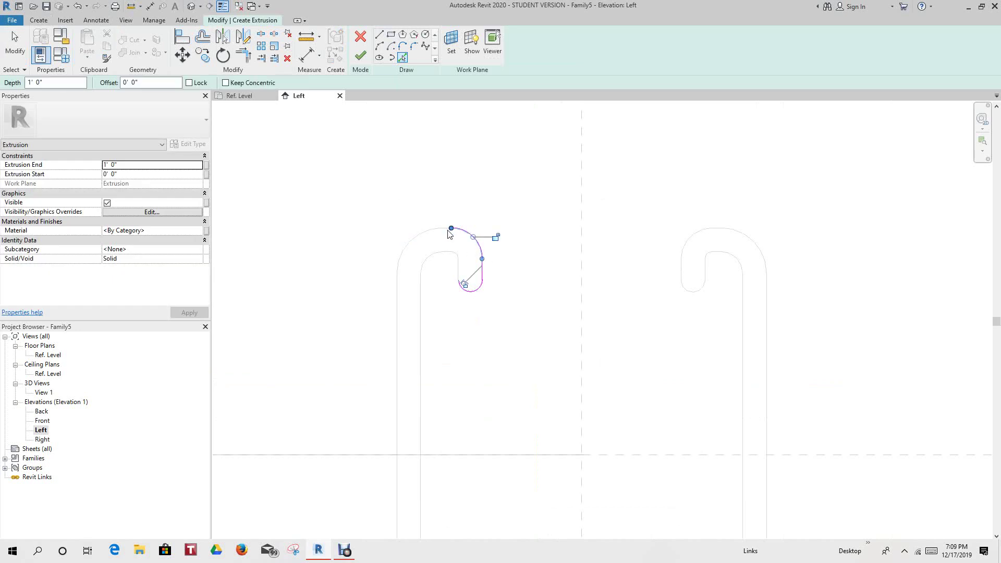
{"action": "scroll", "coordinate": [449, 233], "scroll_direction": "up", "scroll_amount": 2}
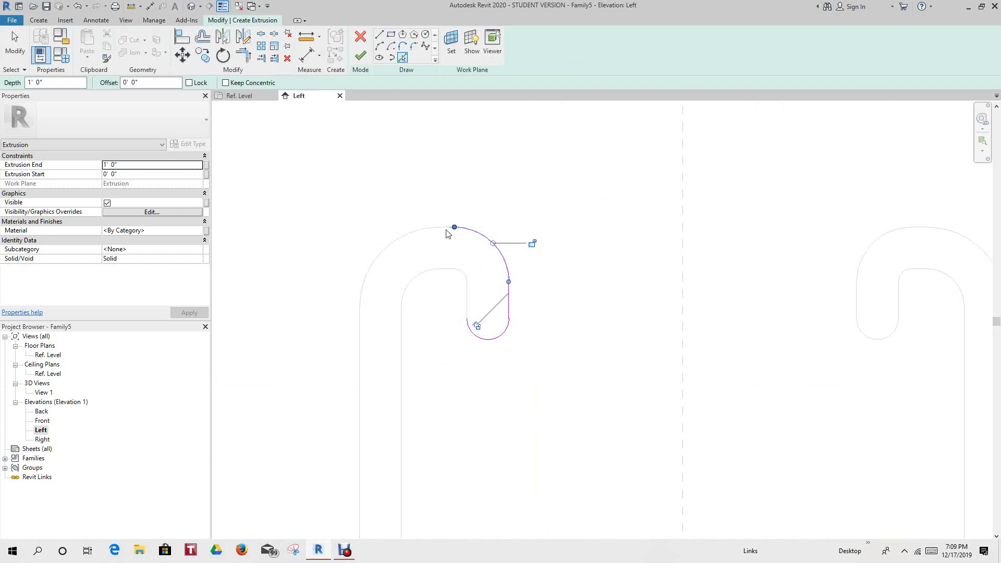
{"action": "left_click", "coordinate": [419, 233]}
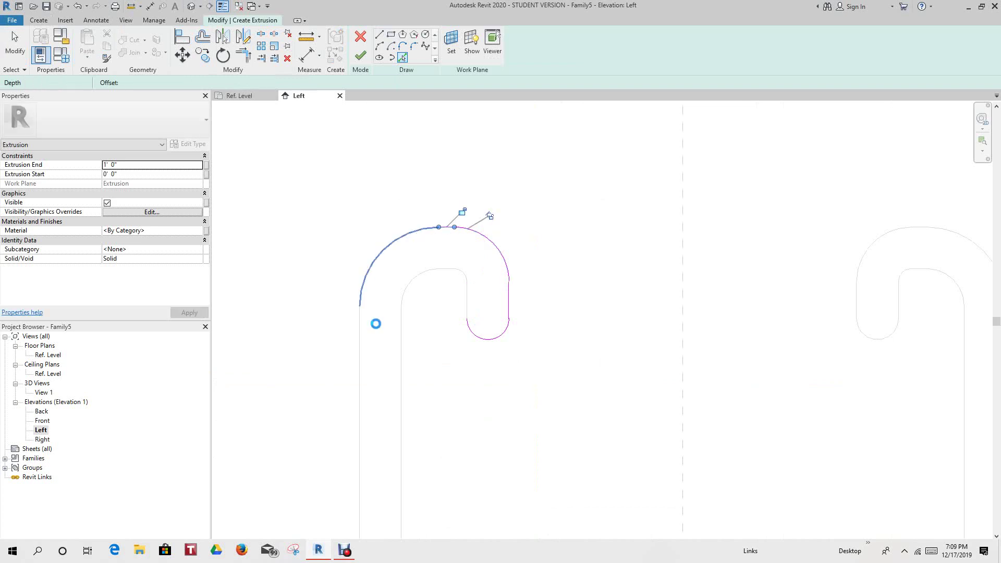
{"action": "left_click", "coordinate": [360, 355]}
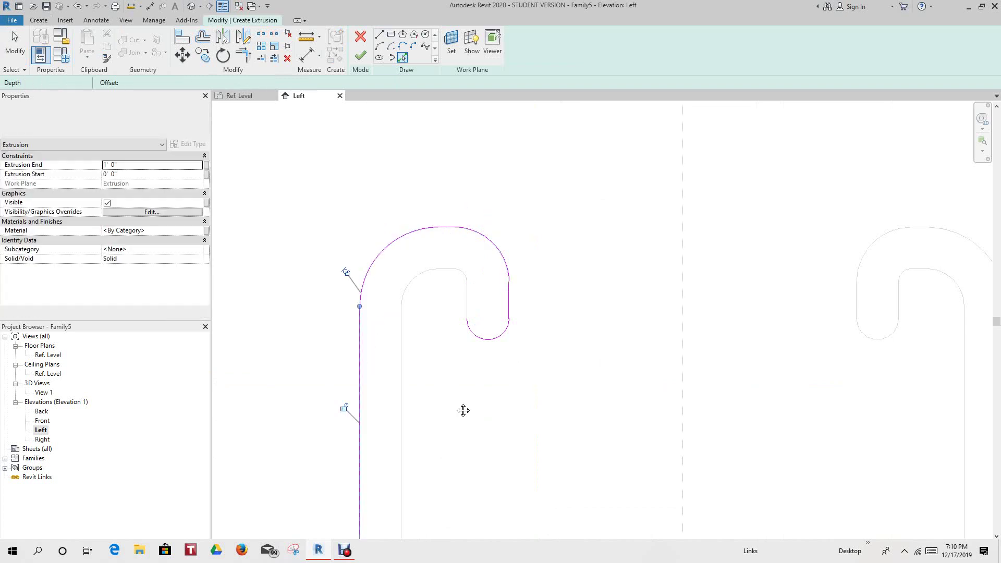
Step: Trace the left hook's inner vertical edge and top inner edge
{"action": "middle_click_drag", "start_coordinate": [463, 410], "coordinate": [469, 286]}
{"action": "scroll", "coordinate": [466, 290], "scroll_direction": "up", "scroll_amount": 2}
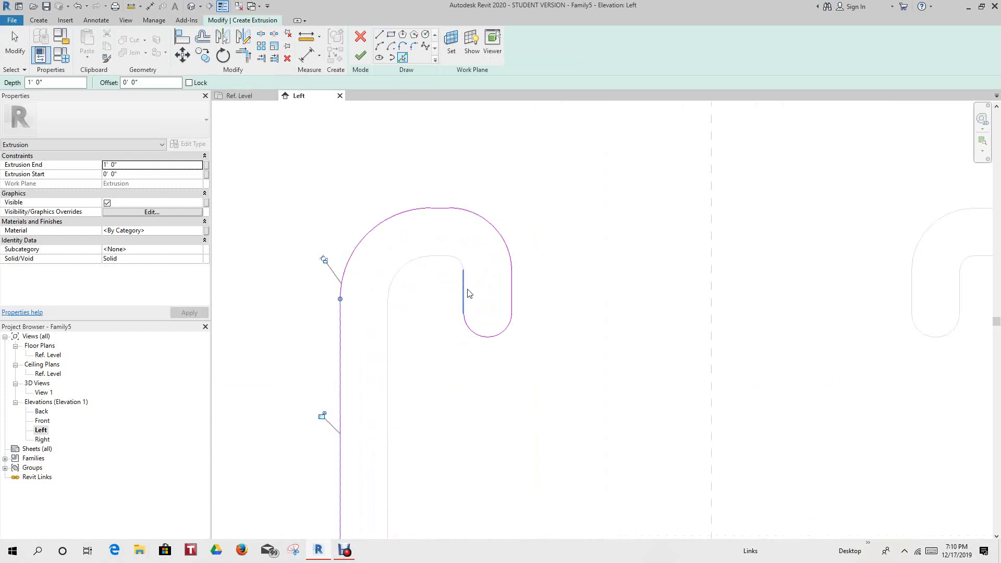
{"action": "left_click", "coordinate": [463, 282]}
{"action": "scroll", "coordinate": [463, 281], "scroll_direction": "up", "scroll_amount": 2}
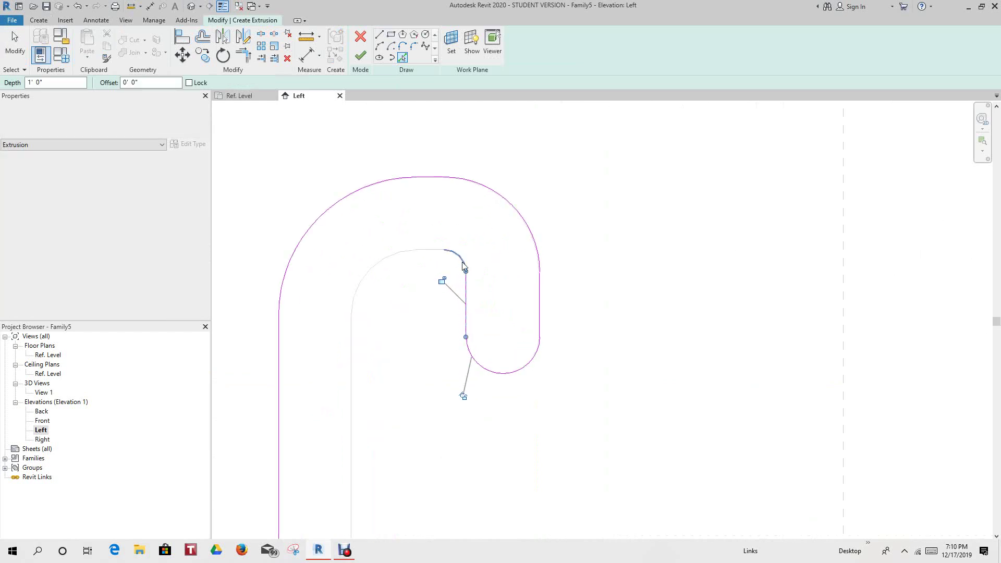
{"action": "left_click", "coordinate": [438, 253]}
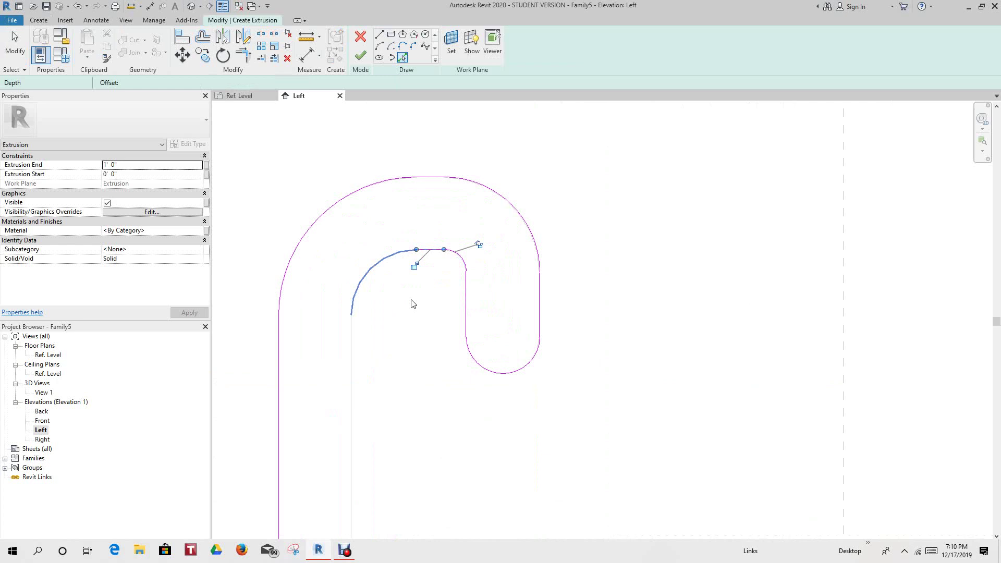
{"action": "scroll", "coordinate": [413, 386], "scroll_direction": "down", "scroll_amount": 4}
Step: Trace the channel's bottom arcs and edges plus both right vertical edges
{"action": "left_click", "coordinate": [393, 411]}
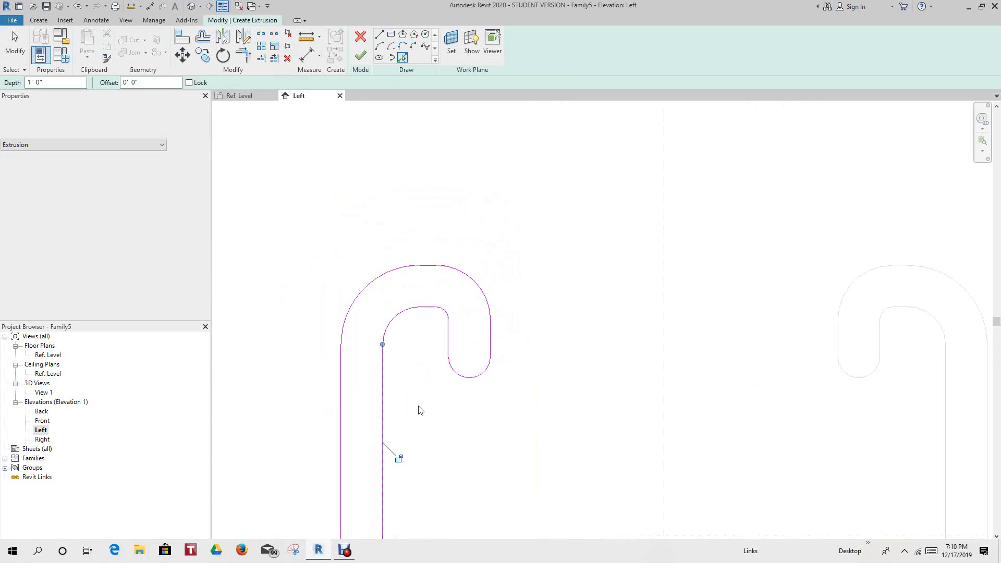
{"action": "scroll", "coordinate": [432, 423], "scroll_direction": "down", "scroll_amount": 10, "text": "ctrl"}
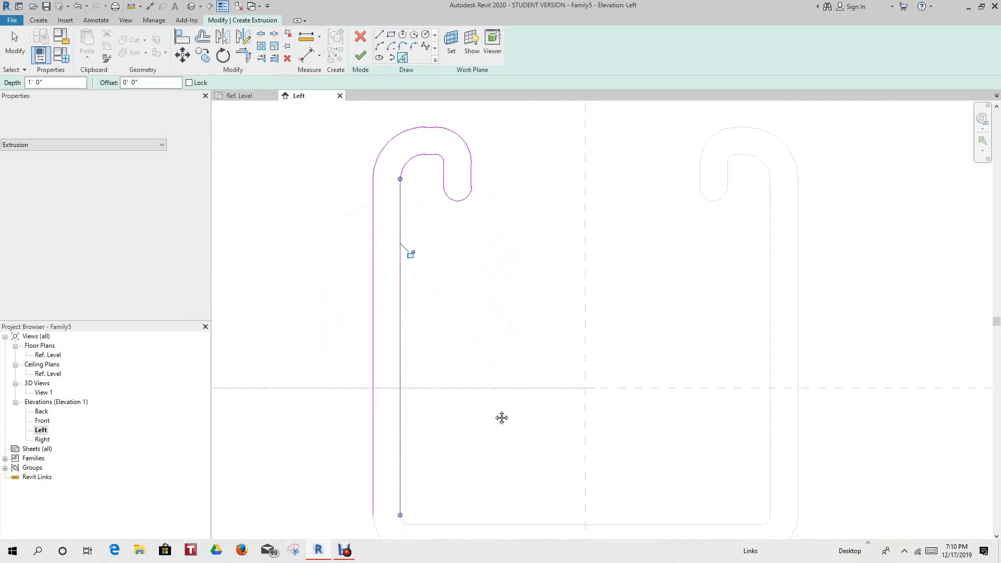
{"action": "left_click", "coordinate": [381, 420]}
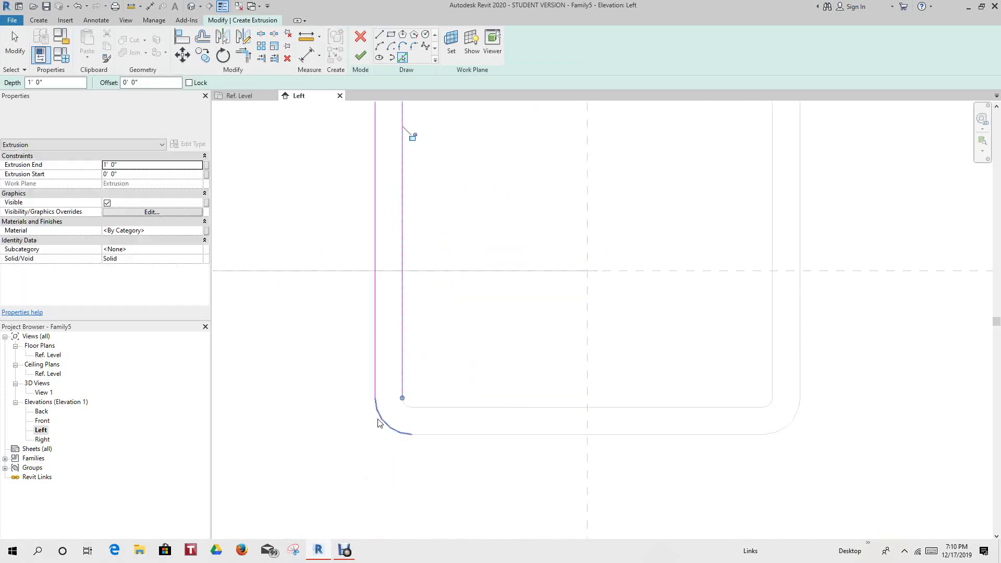
{"action": "left_click", "coordinate": [405, 410]}
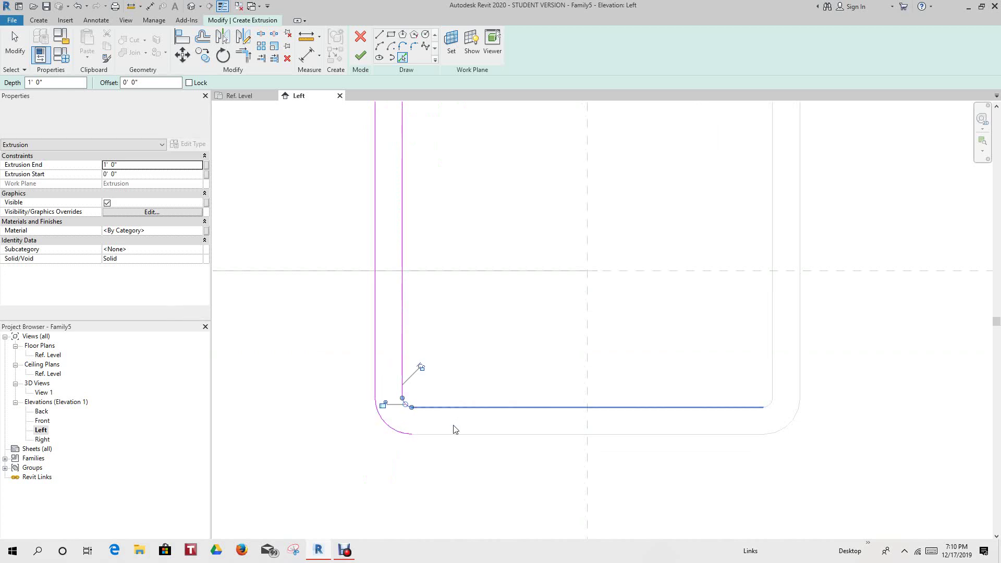
{"action": "left_click", "coordinate": [453, 429]}
{"action": "left_click", "coordinate": [561, 440]}
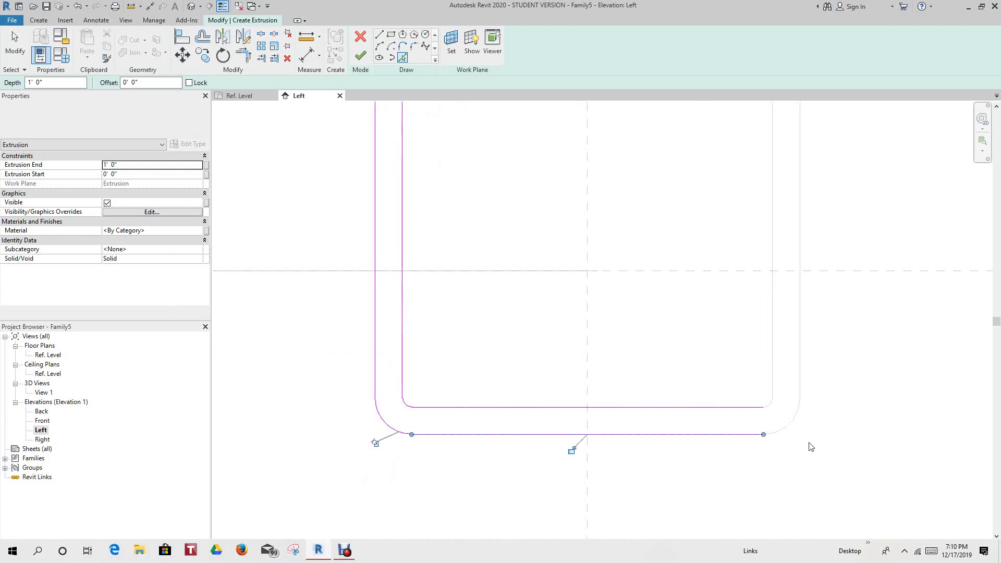
{"action": "left_click", "coordinate": [782, 431]}
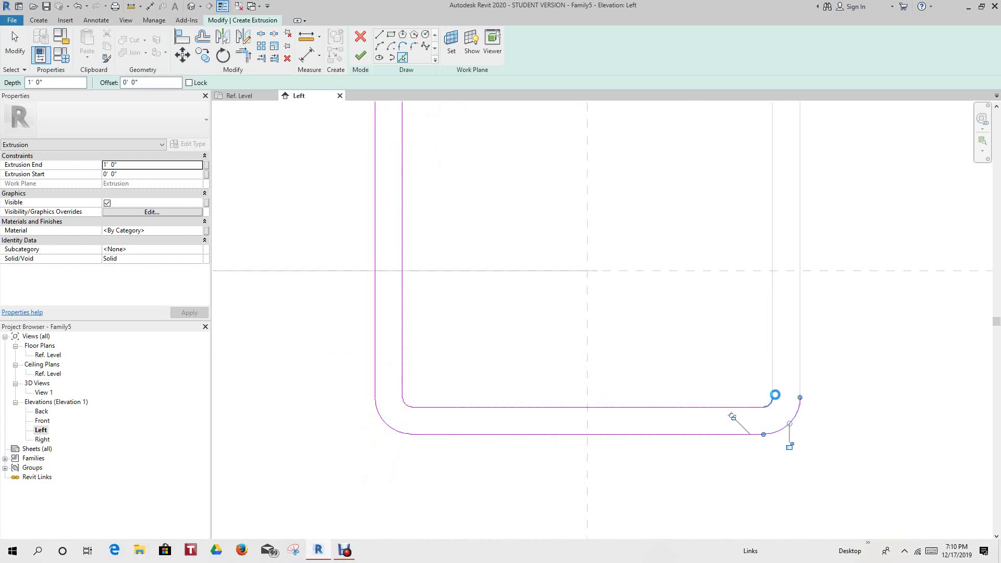
{"action": "left_click", "coordinate": [772, 399]}
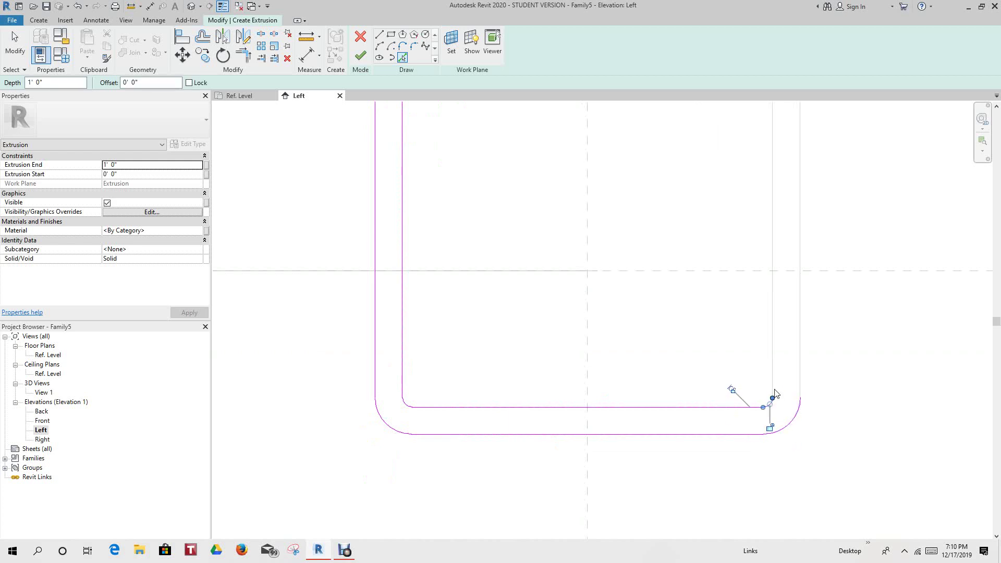
{"action": "left_click", "coordinate": [801, 390]}
{"action": "left_click", "coordinate": [799, 400]}
Step: Trace the right hook's arcs and edges to close the U-shaped outline
{"action": "scroll", "coordinate": [735, 374], "scroll_direction": "down", "scroll_amount": 2}
{"action": "middle_click_drag", "start_coordinate": [737, 408], "coordinate": [748, 557]}
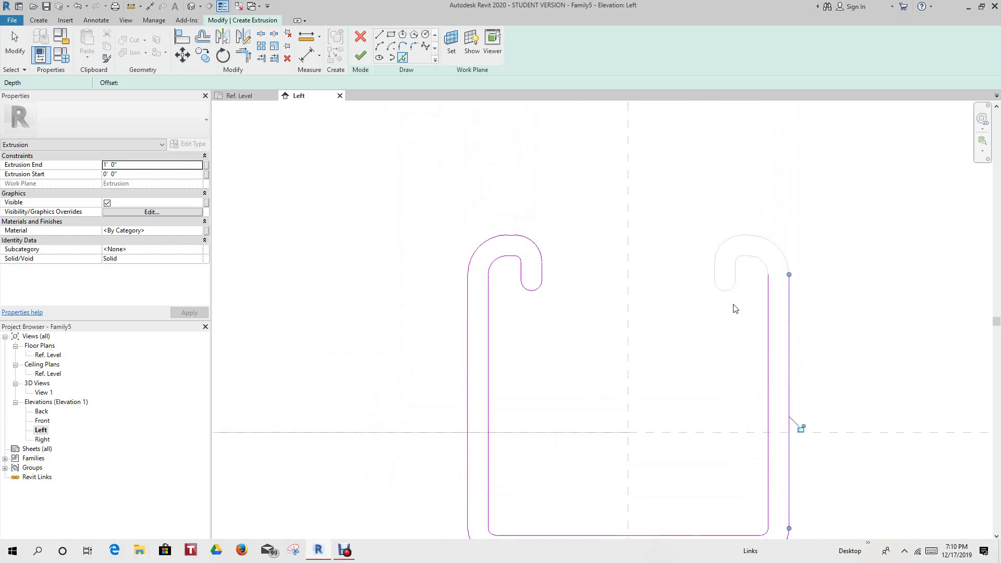
{"action": "scroll", "coordinate": [733, 308], "scroll_direction": "up", "scroll_amount": 2}
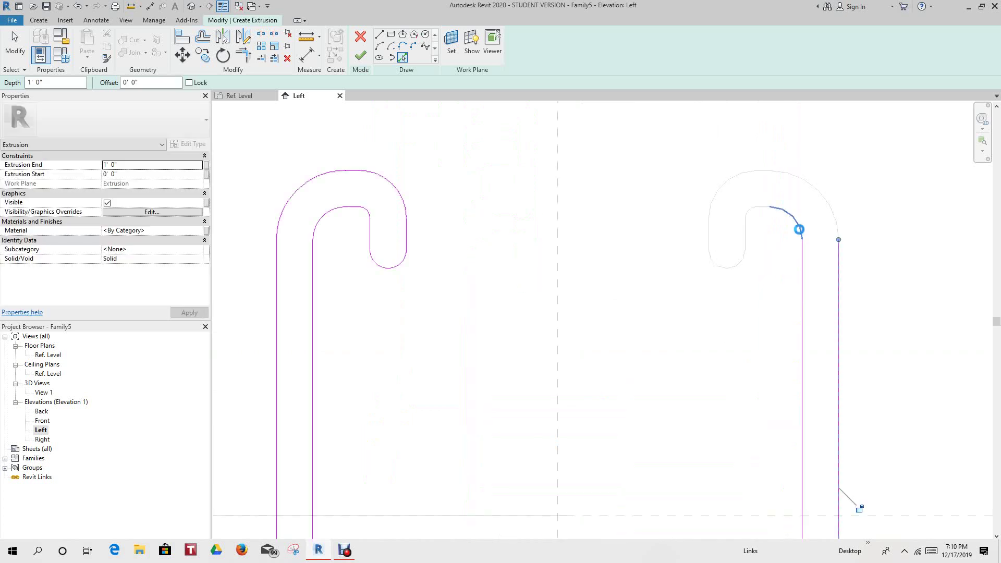
{"action": "left_click", "coordinate": [768, 211]}
{"action": "scroll", "coordinate": [764, 211], "scroll_direction": "up", "scroll_amount": 2}
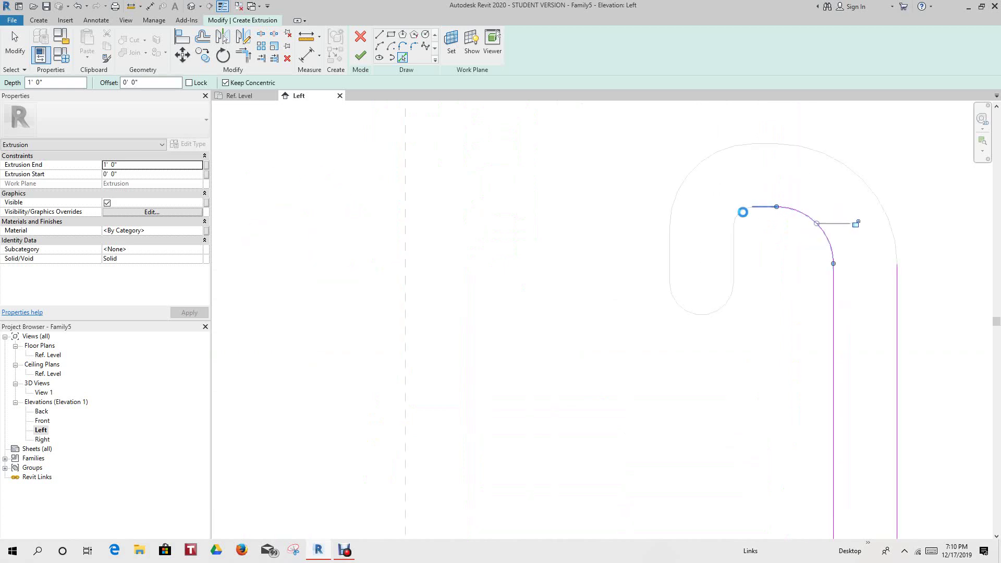
{"action": "left_click", "coordinate": [743, 213]}
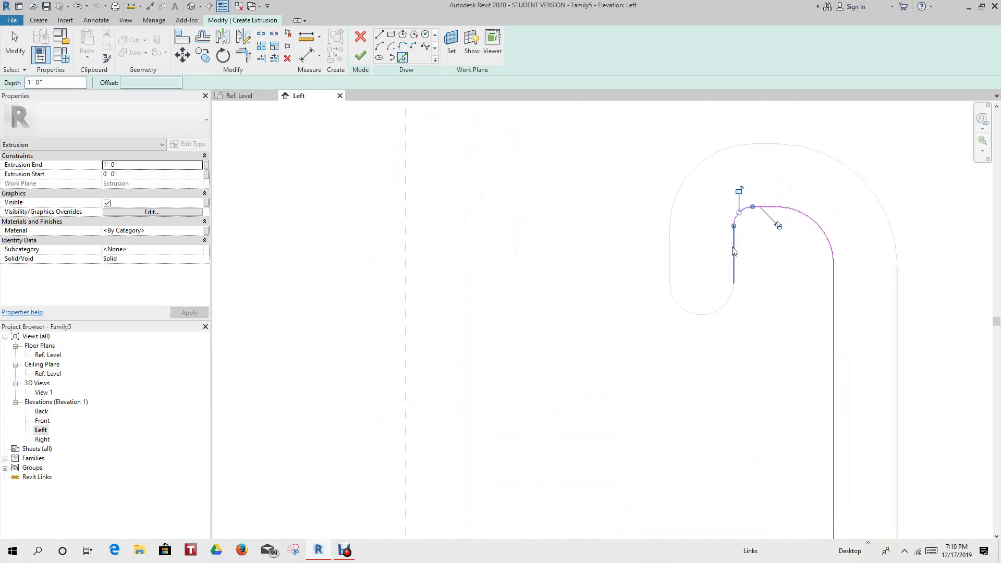
{"action": "left_click", "coordinate": [733, 266]}
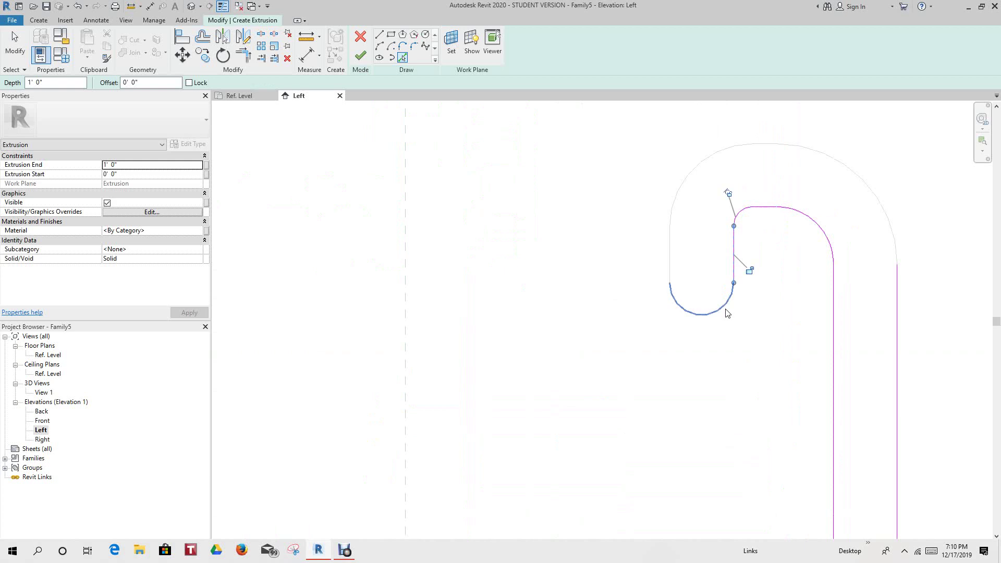
{"action": "left_click", "coordinate": [675, 278]}
{"action": "left_click", "coordinate": [670, 258]}
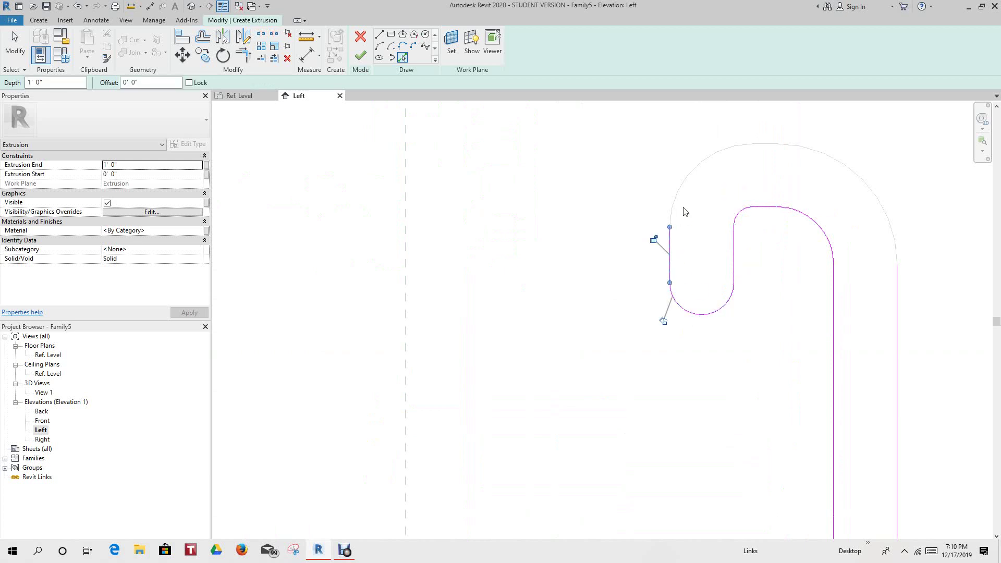
{"action": "left_click", "coordinate": [739, 167]}
{"action": "left_click", "coordinate": [771, 145]}
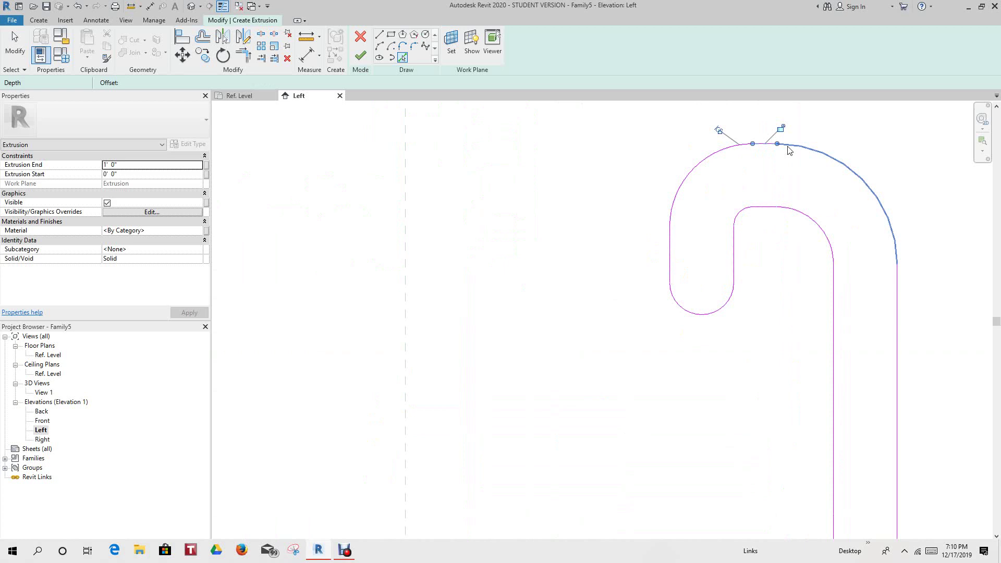
{"action": "left_click", "coordinate": [814, 200]}
Step: Deselect the finished 1' 0" deep channel extrusion
{"action": "scroll", "coordinate": [645, 337], "scroll_direction": "down", "scroll_amount": 3}
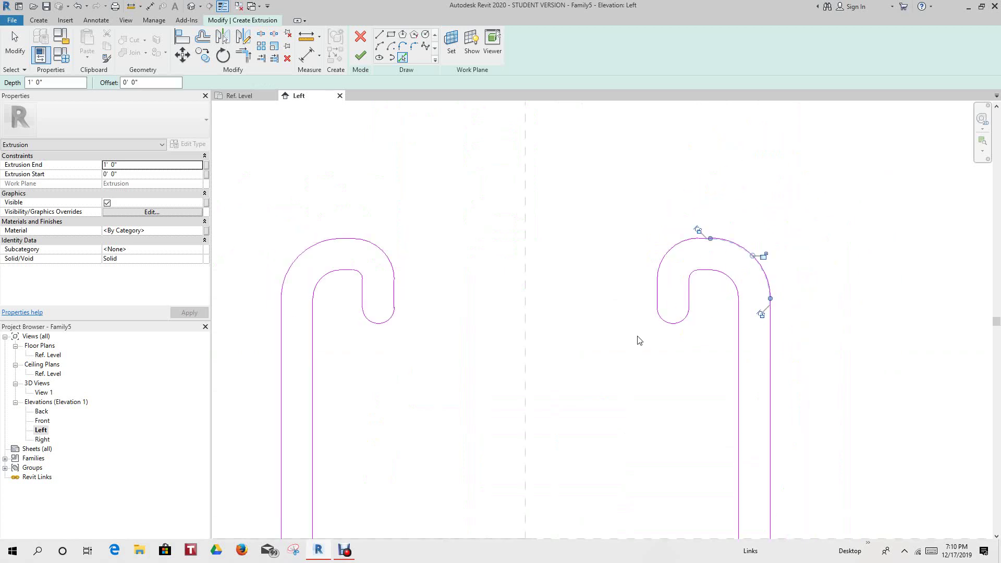
{"action": "scroll", "coordinate": [625, 351], "scroll_direction": "down", "scroll_amount": 5}
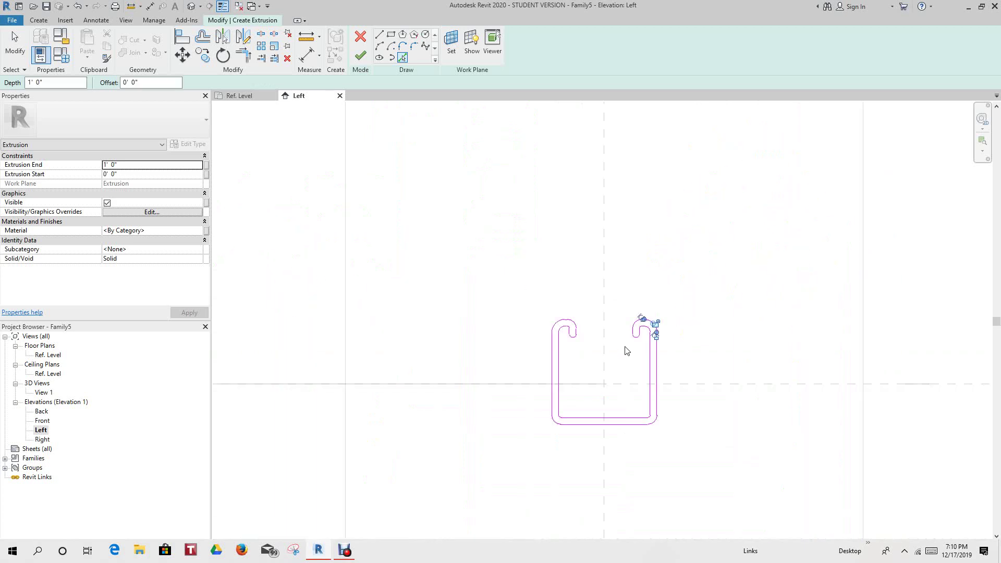
{"action": "scroll", "coordinate": [443, 229], "scroll_direction": "up", "scroll_amount": 1}
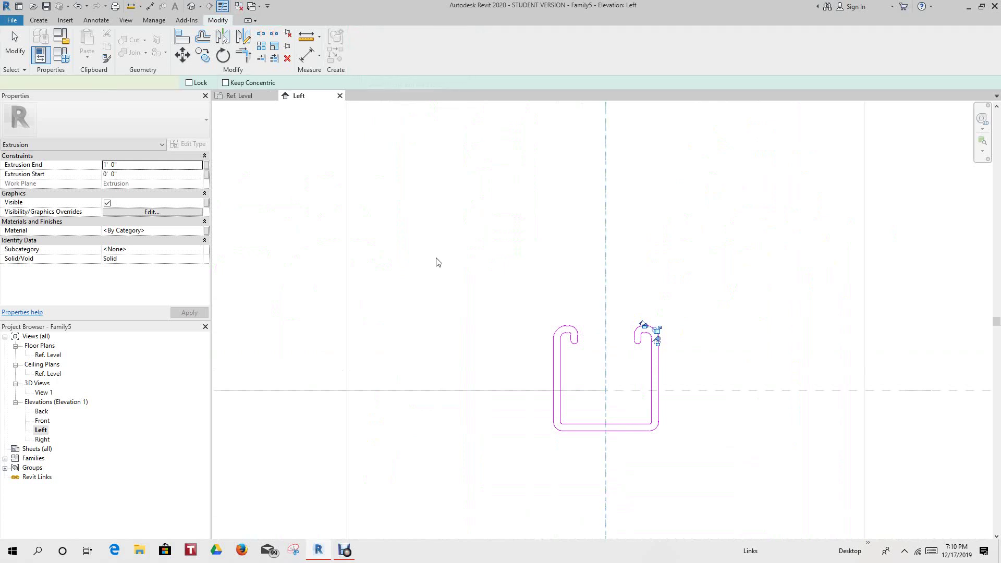
{"action": "scroll", "coordinate": [442, 261], "scroll_direction": "down", "scroll_amount": 1}
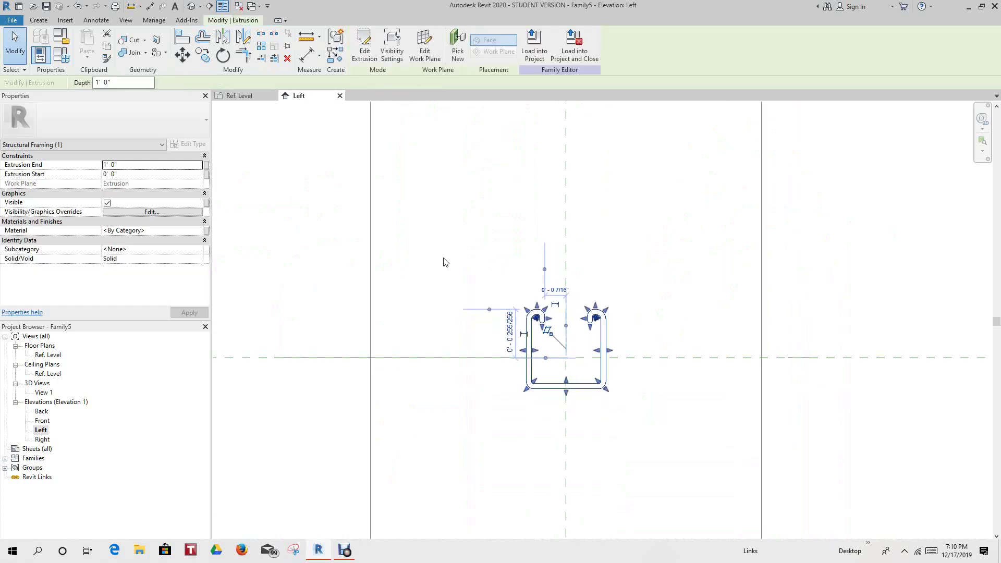
{"action": "left_click", "coordinate": [314, 248]}
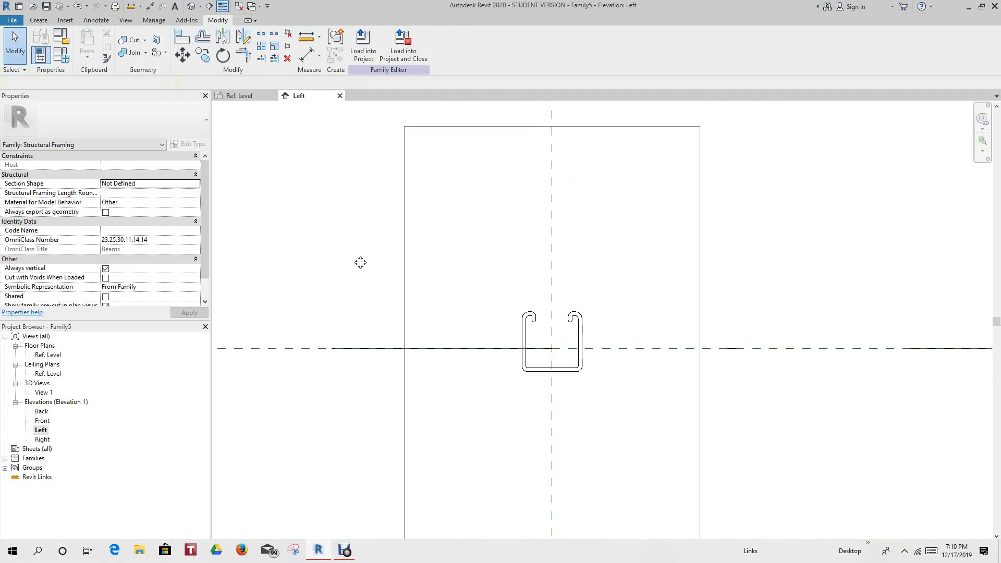
{"action": "scroll", "coordinate": [357, 261], "scroll_direction": "down", "scroll_amount": 1}
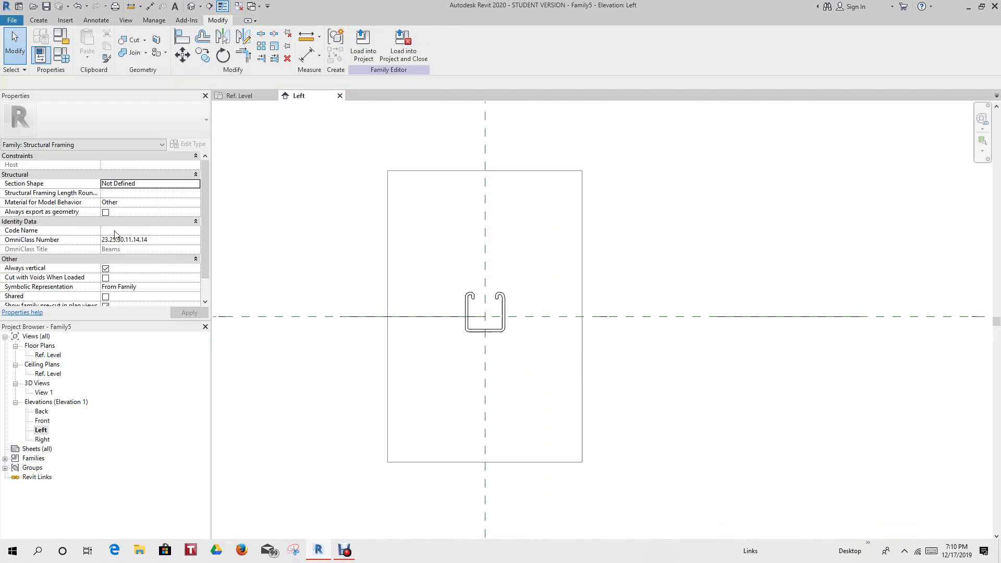
Step: Open the Ref. Level floor plan and frame the beam's left end
{"action": "double_click", "coordinate": [49, 355]}
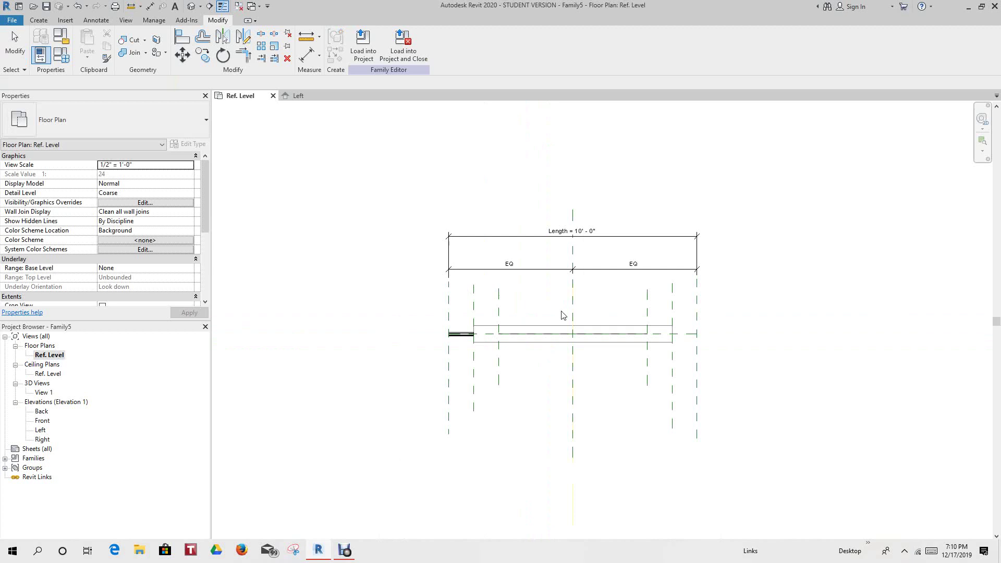
{"action": "left_click", "coordinate": [472, 340]}
{"action": "scroll", "coordinate": [473, 339], "scroll_direction": "up", "scroll_amount": 3}
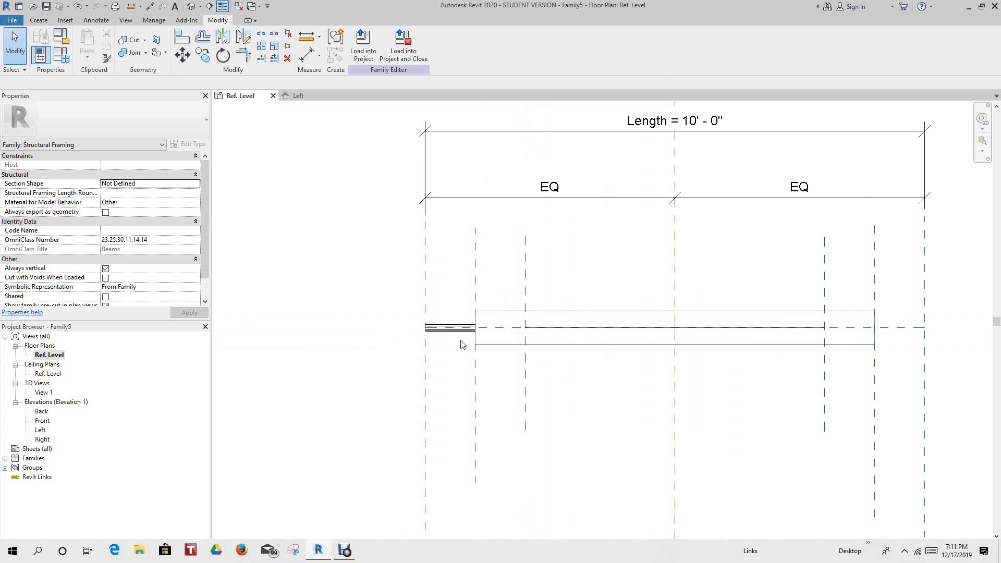
{"action": "scroll", "coordinate": [460, 344], "scroll_direction": "up", "scroll_amount": 2}
{"action": "scroll", "coordinate": [458, 342], "scroll_direction": "down", "scroll_amount": 2}
{"action": "middle_click_drag", "start_coordinate": [461, 344], "coordinate": [407, 347]}
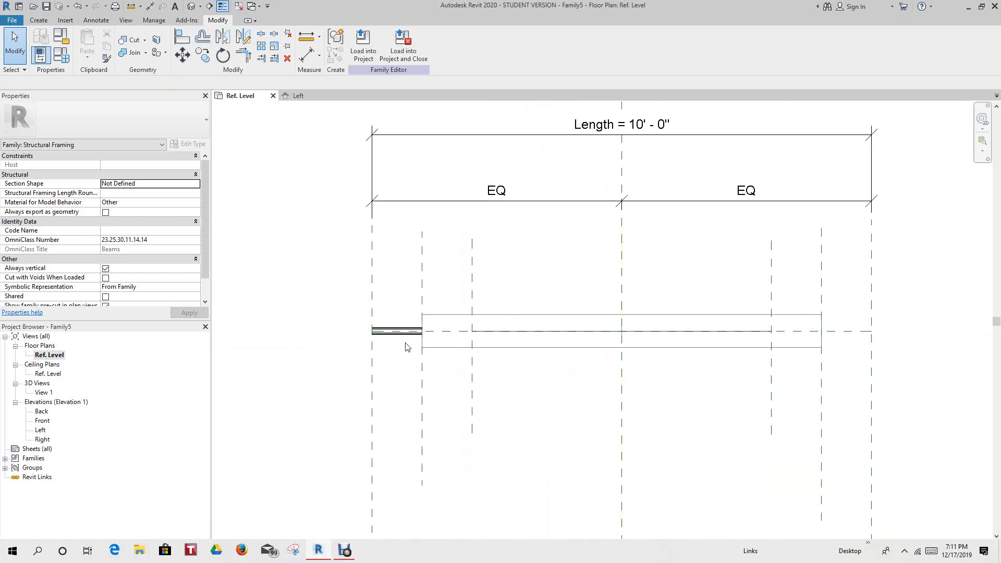
Step: Align the channel's left end to its reference plane and lock it
{"action": "left_click", "coordinate": [182, 39]}
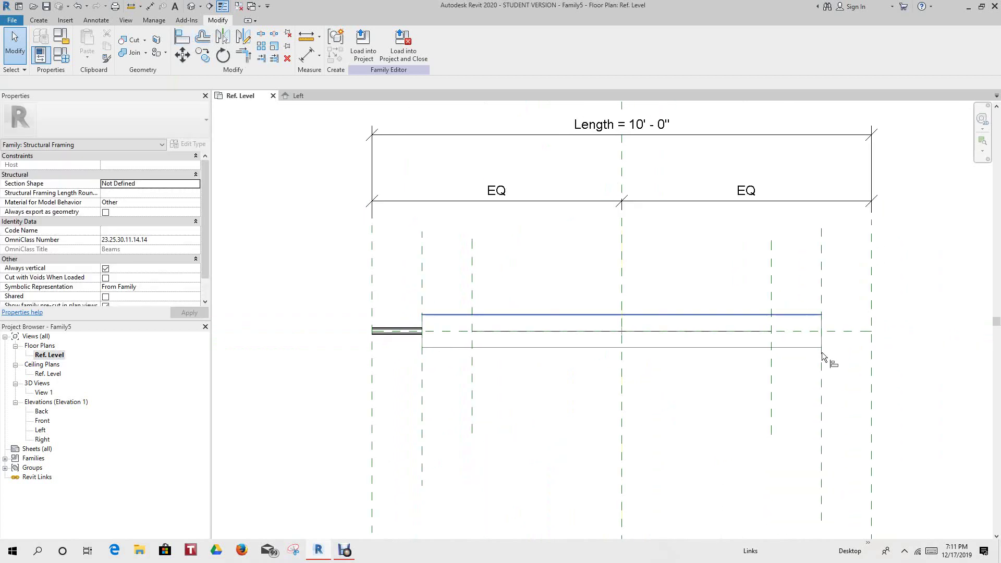
{"action": "left_click", "coordinate": [819, 385]}
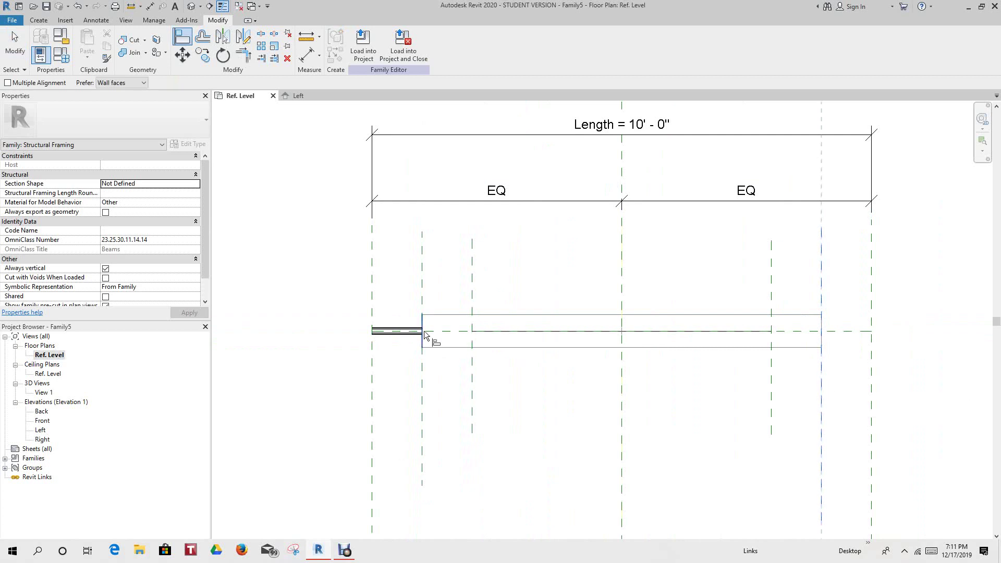
{"action": "scroll", "coordinate": [425, 334], "scroll_direction": "up", "scroll_amount": 5}
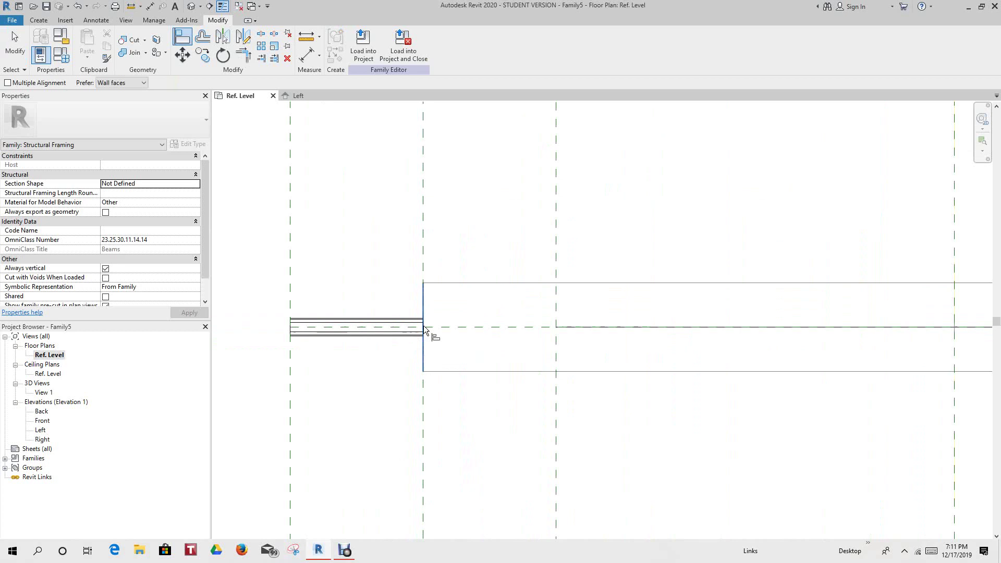
{"action": "left_click", "coordinate": [424, 328]}
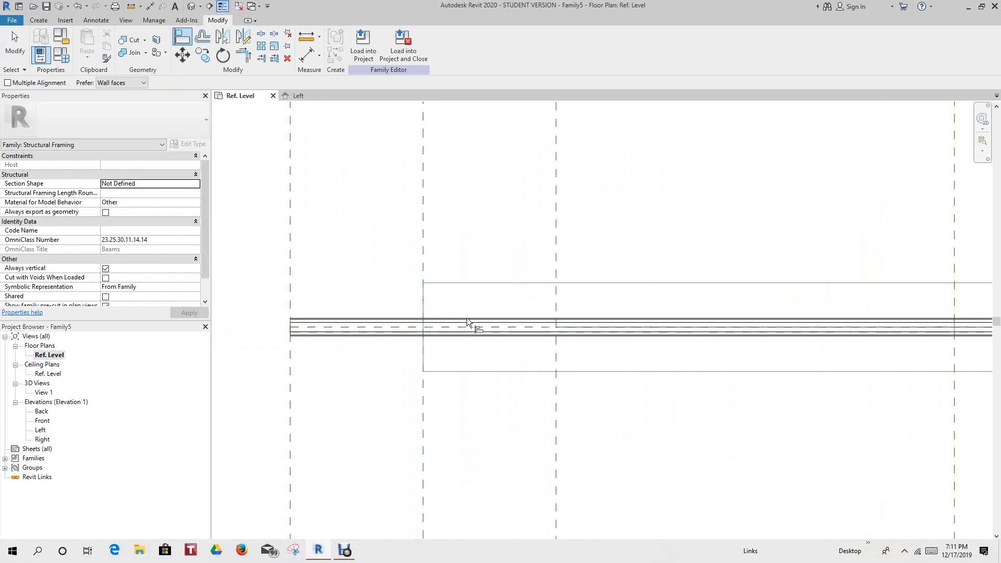
{"action": "scroll", "coordinate": [474, 326], "scroll_direction": "down", "scroll_amount": 3}
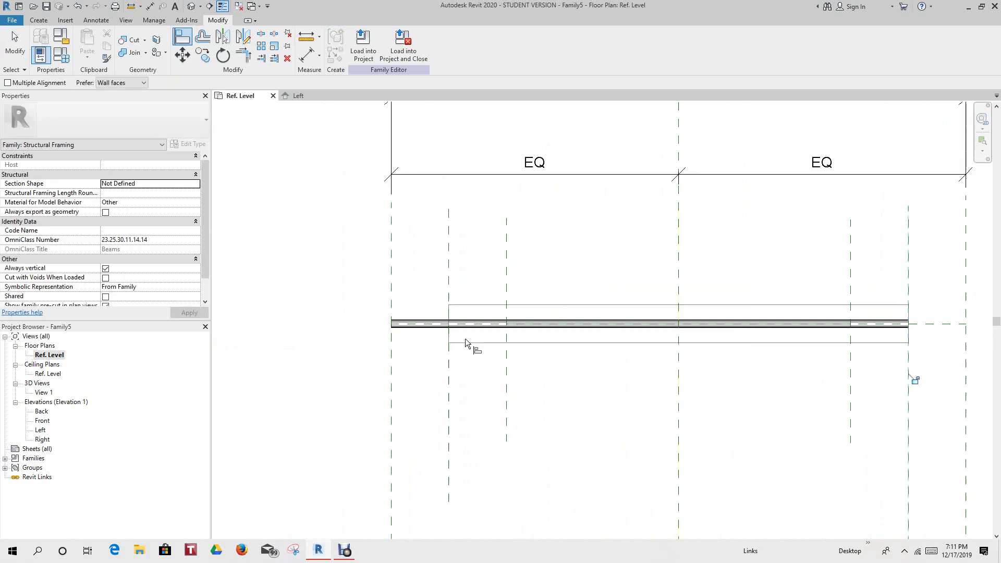
{"action": "left_click", "coordinate": [450, 374]}
{"action": "left_click", "coordinate": [392, 326]}
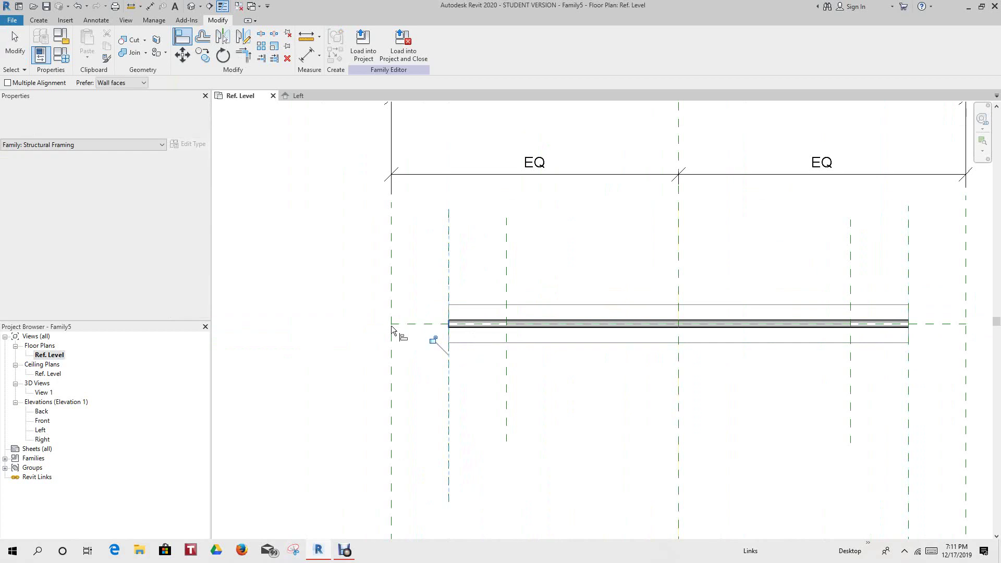
{"action": "left_click", "coordinate": [432, 339]}
Step: Align the channel's right end to the right reference plane
{"action": "scroll", "coordinate": [920, 346], "scroll_direction": "up", "scroll_amount": 3}
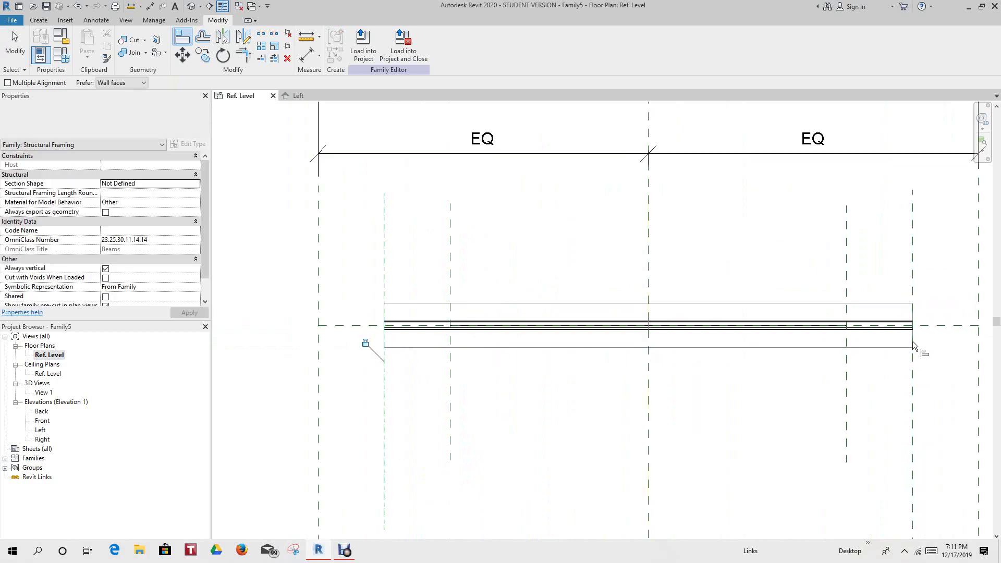
{"action": "left_click", "coordinate": [928, 334]}
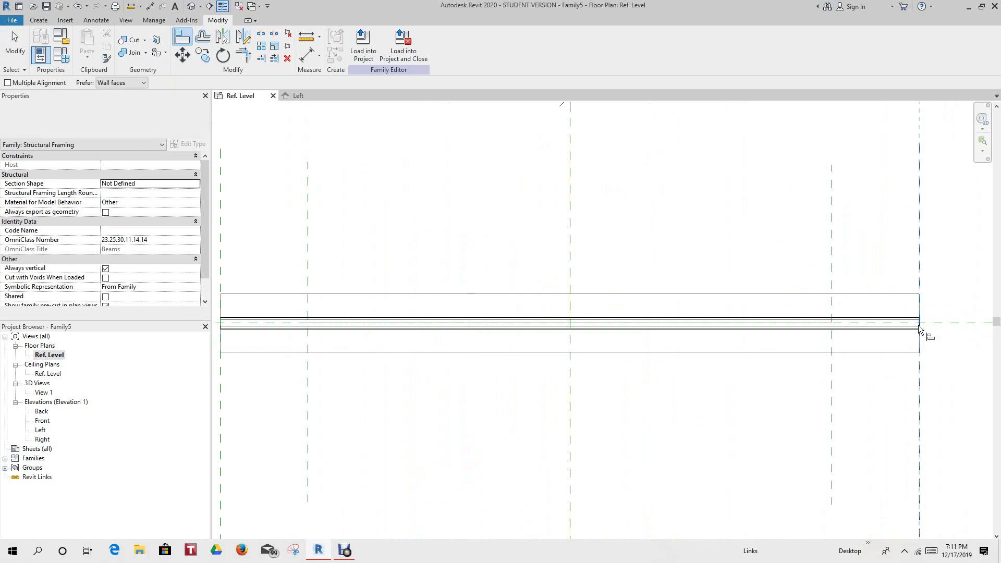
{"action": "scroll", "coordinate": [927, 357], "scroll_direction": "down", "scroll_amount": 2}
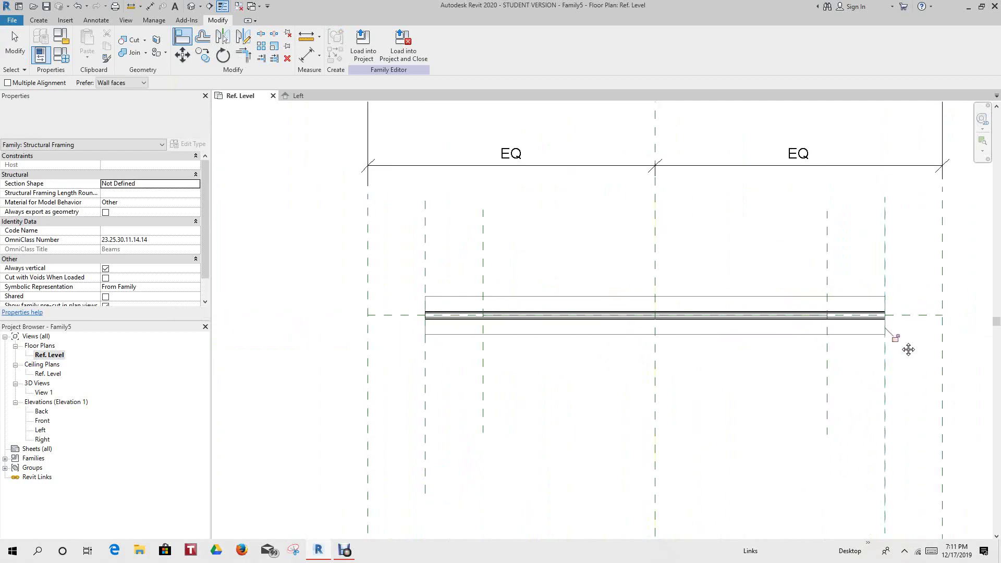
{"action": "left_click", "coordinate": [893, 342]}
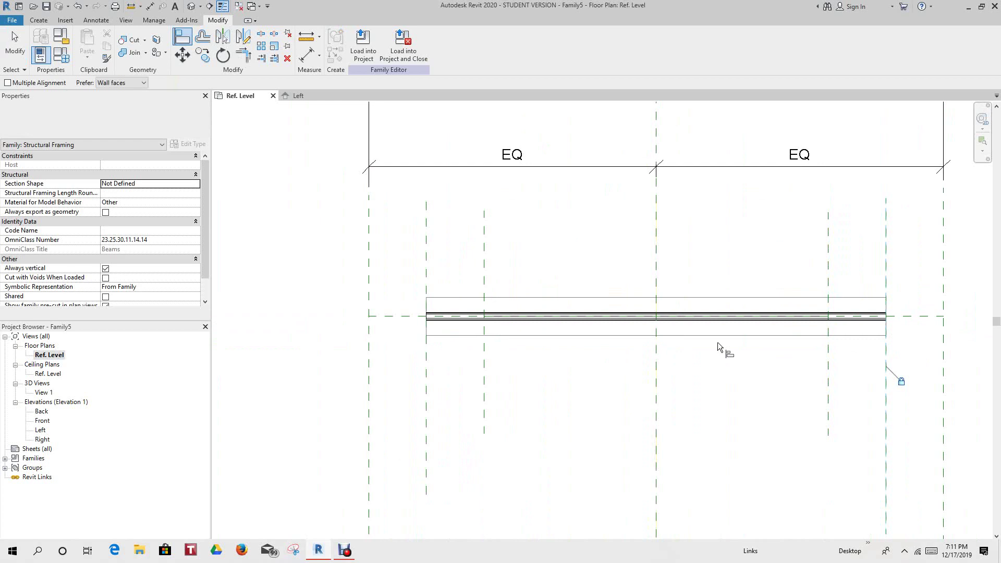
{"action": "scroll", "coordinate": [730, 347], "scroll_direction": "down", "scroll_amount": 2}
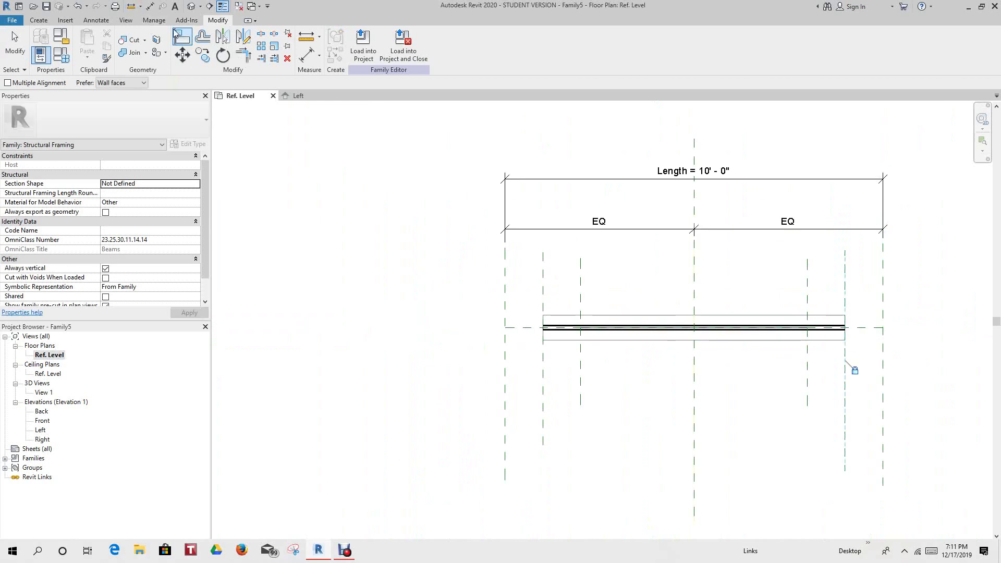
Step: In the 3D view, delete the placeholder box extrusion
{"action": "left_click", "coordinate": [191, 9]}
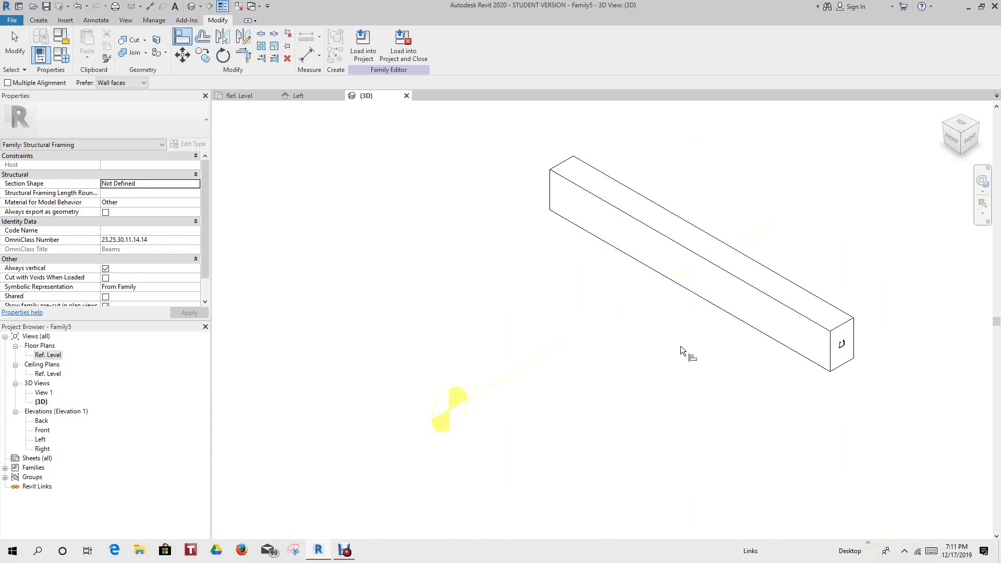
{"action": "left_click", "coordinate": [15, 44]}
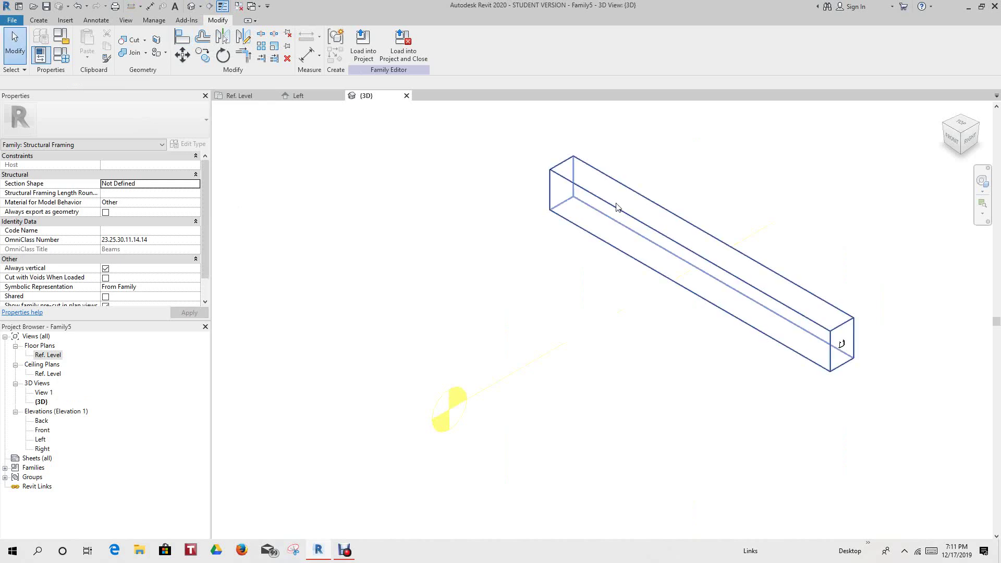
{"action": "left_click", "coordinate": [615, 208]}
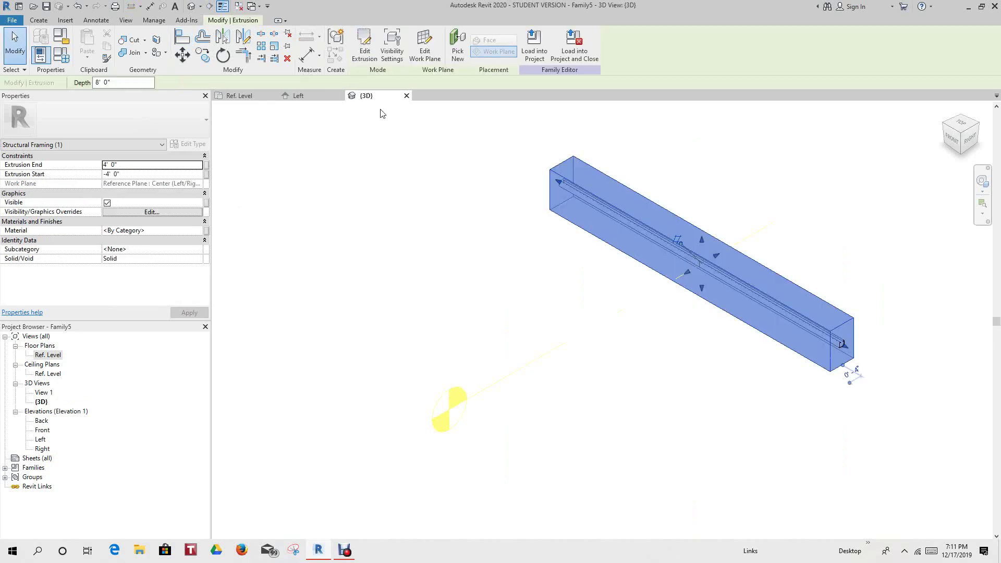
{"action": "left_click", "coordinate": [288, 57]}
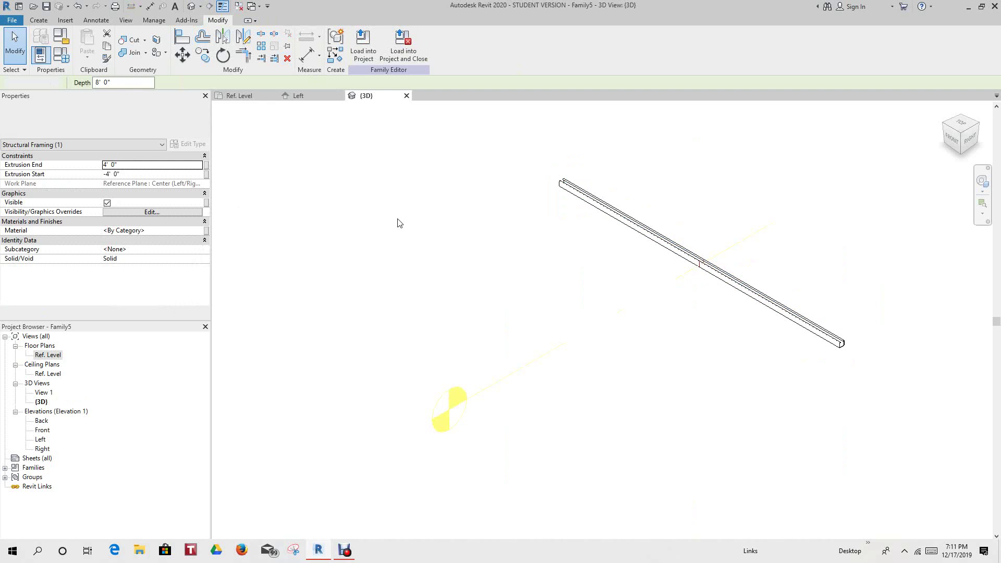
Step: Delete the imported DWG linework and center the channel in the view
{"action": "left_click", "coordinate": [510, 382]}
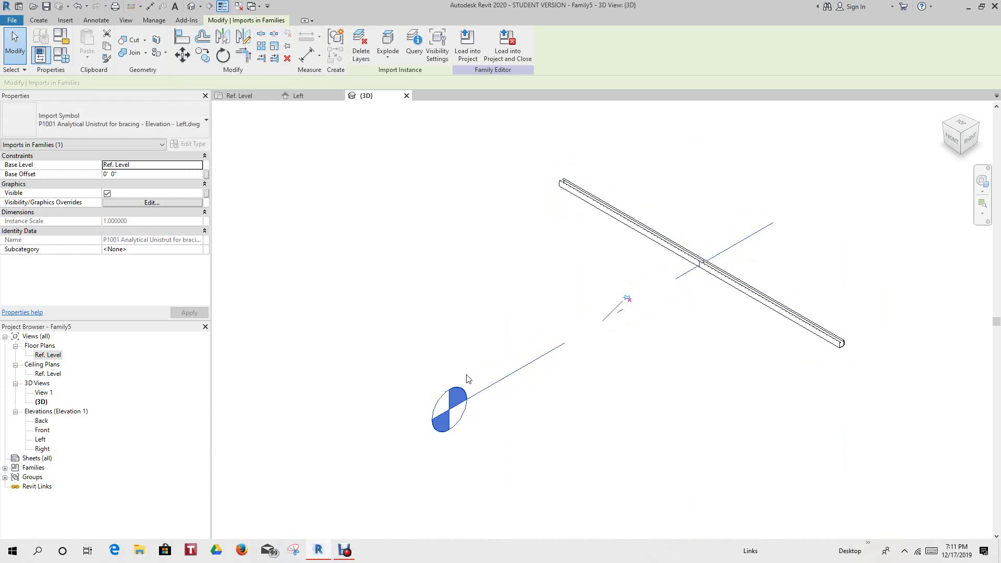
{"action": "left_click", "coordinate": [287, 58]}
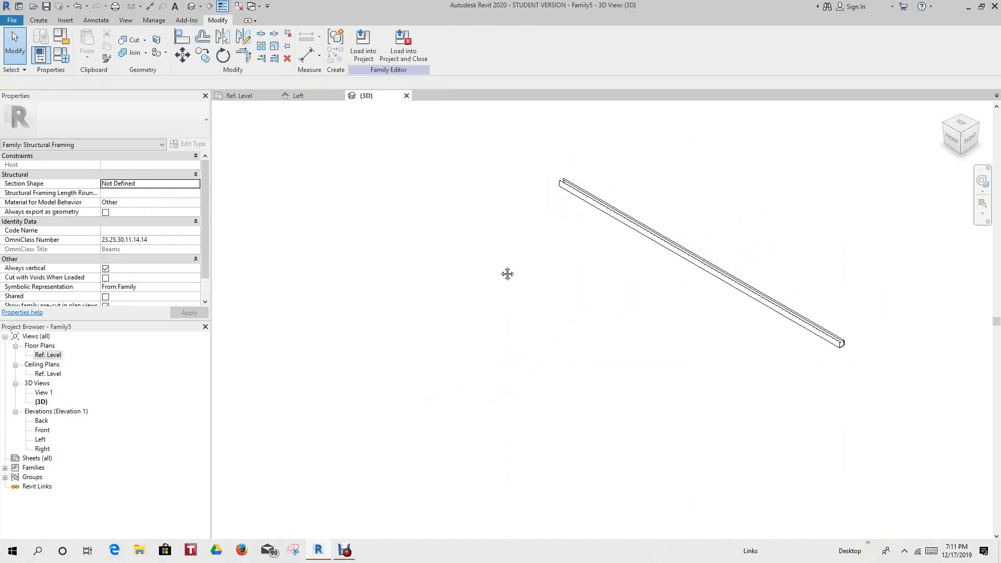
{"action": "scroll", "coordinate": [624, 303], "scroll_direction": "down", "scroll_amount": 2}
{"action": "scroll", "coordinate": [757, 319], "scroll_direction": "up", "scroll_amount": 5}
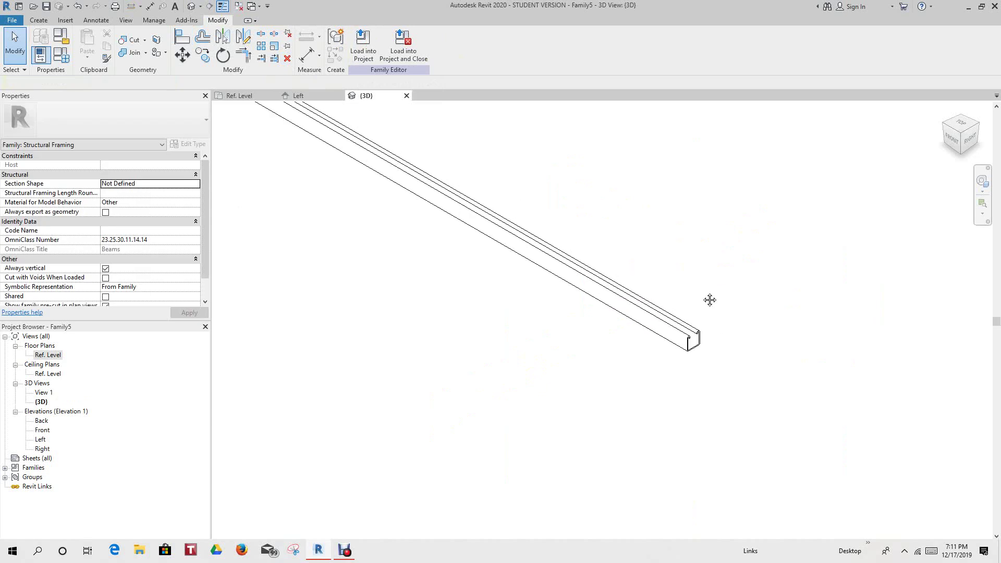
{"action": "middle_click_drag", "start_coordinate": [708, 299], "coordinate": [787, 349]}
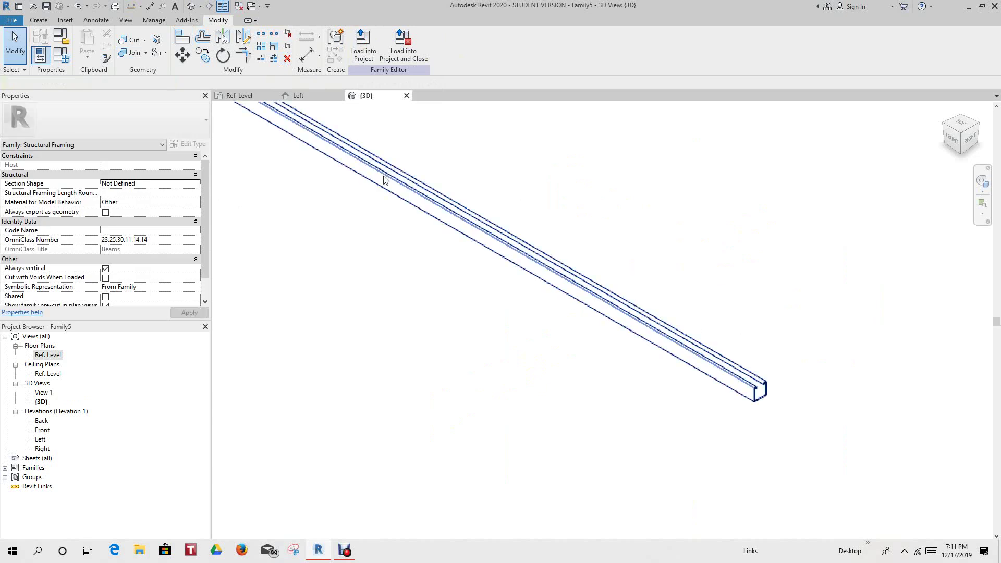
{"action": "scroll", "coordinate": [412, 221], "scroll_direction": "down", "scroll_amount": 4}
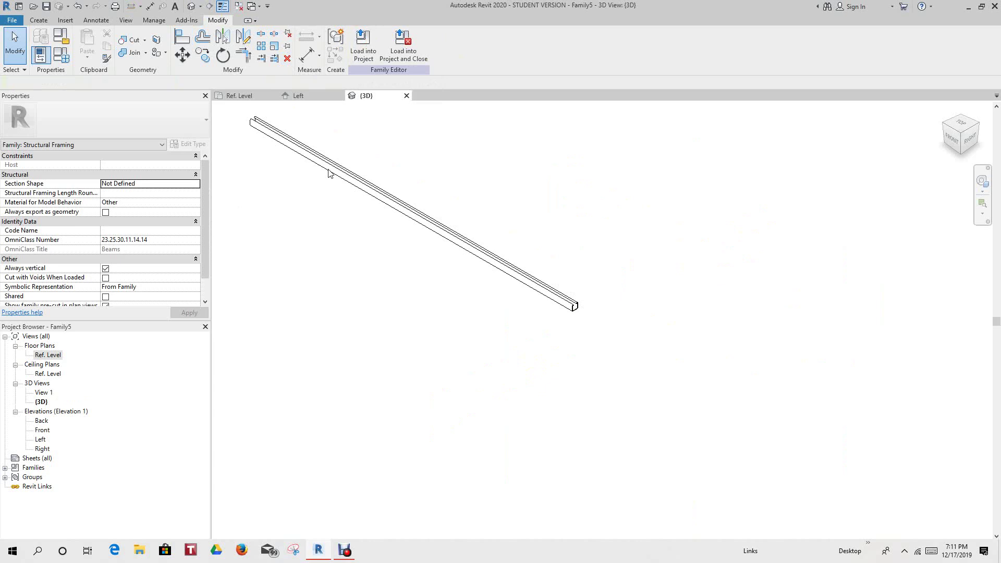
{"action": "middle_click_drag", "start_coordinate": [319, 191], "coordinate": [457, 261]}
{"action": "scroll", "coordinate": [239, 182], "scroll_direction": "up", "scroll_amount": 1}
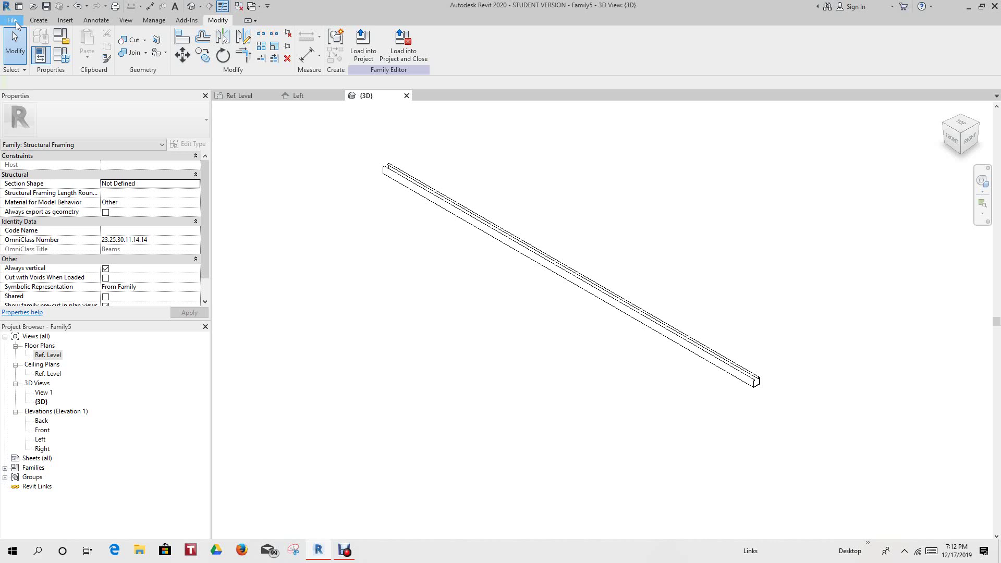
Step: Create a new project from the Structural Template
{"action": "left_click", "coordinate": [16, 24]}
{"action": "mouse_move", "coordinate": [36, 65]}
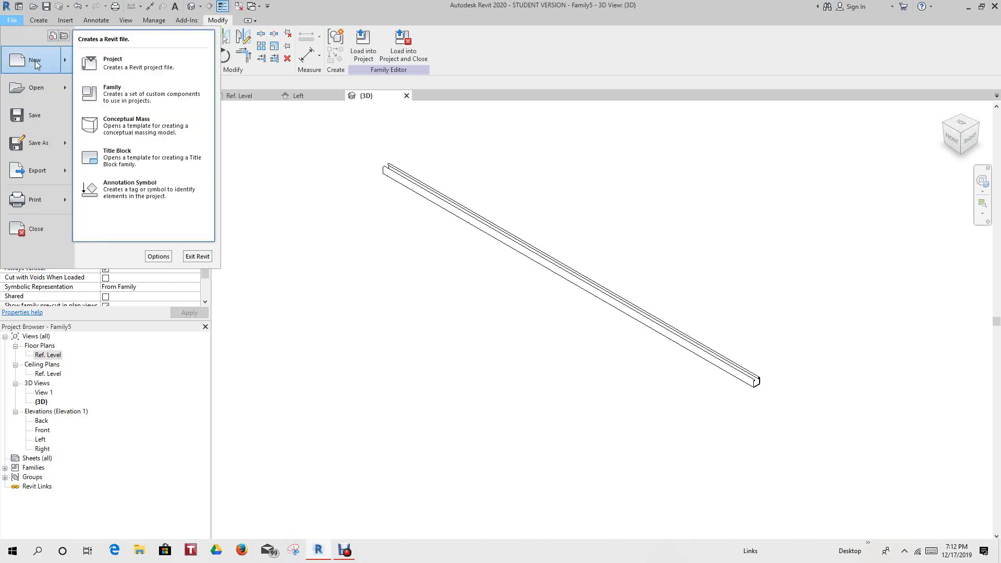
{"action": "left_click", "coordinate": [135, 61]}
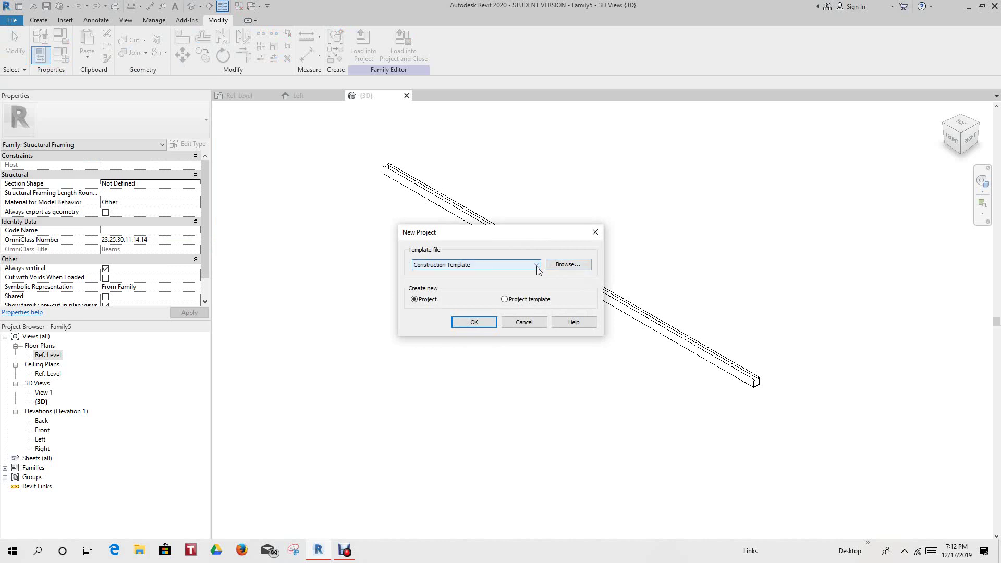
{"action": "left_click", "coordinate": [536, 266]}
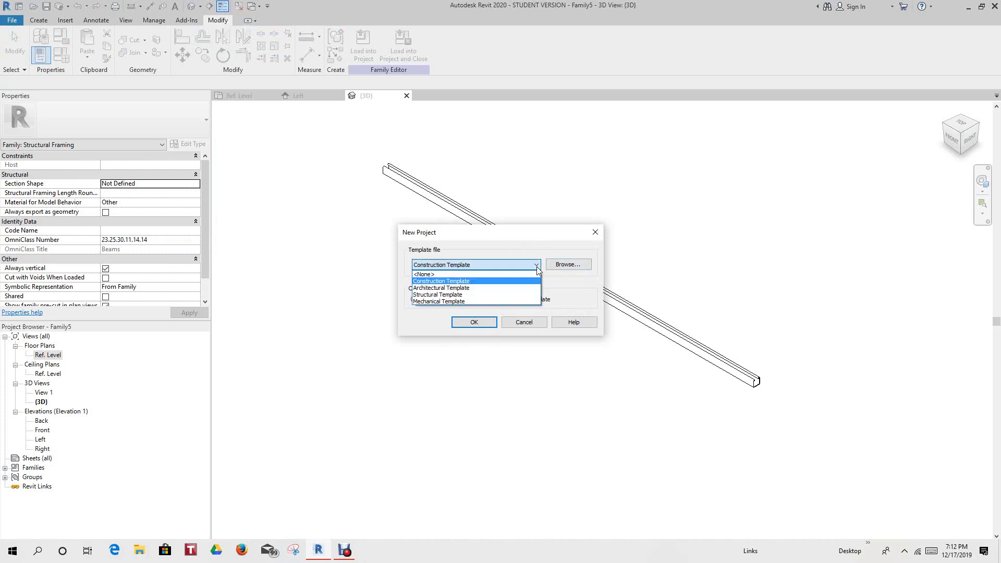
{"action": "left_click", "coordinate": [451, 295]}
{"action": "left_click", "coordinate": [468, 323]}
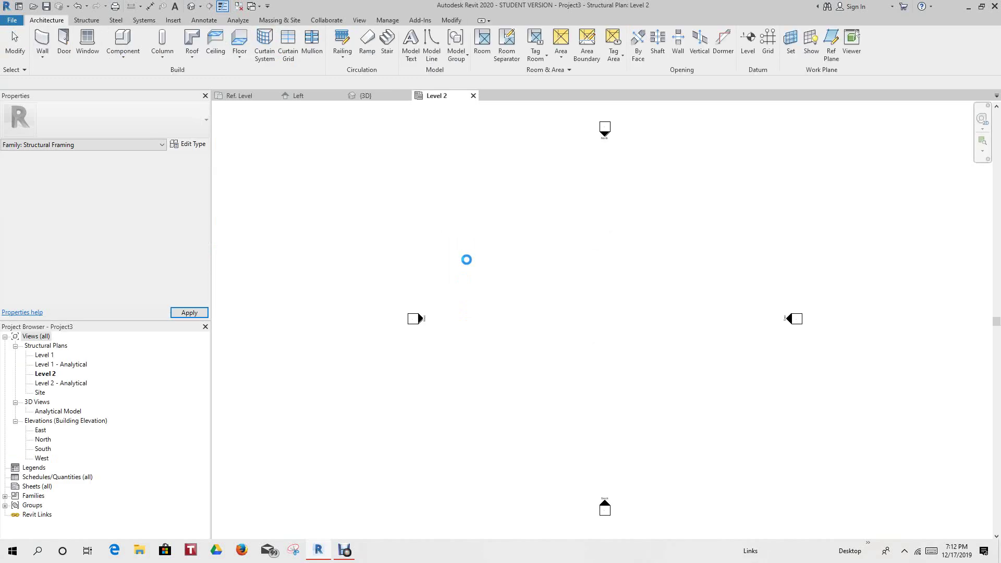
Step: Draw vertical grid lines 1 and 2 in the Level 2 plan
{"action": "scroll", "coordinate": [541, 297], "scroll_direction": "down", "scroll_amount": 3}
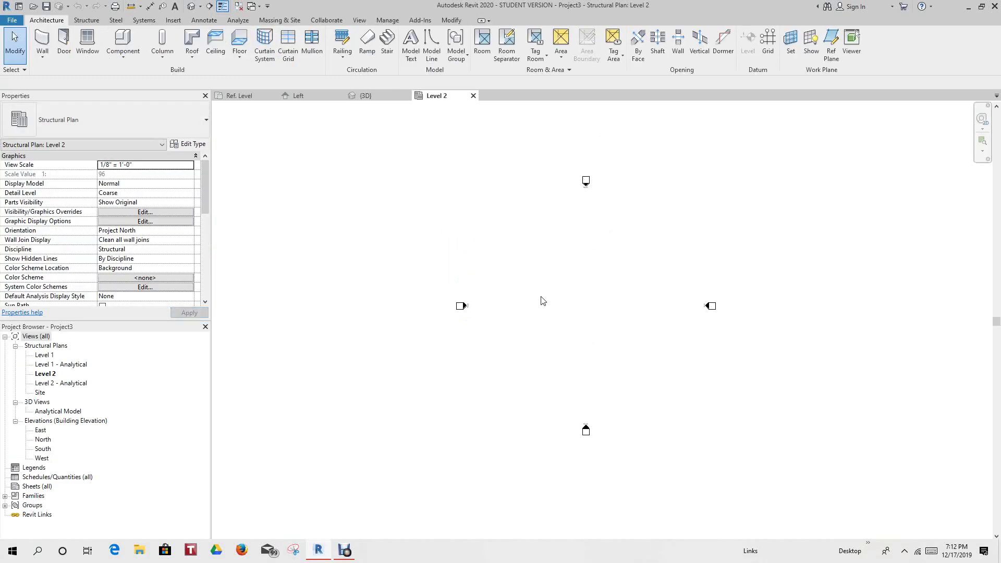
{"action": "middle_click_drag", "start_coordinate": [541, 298], "coordinate": [318, 279]}
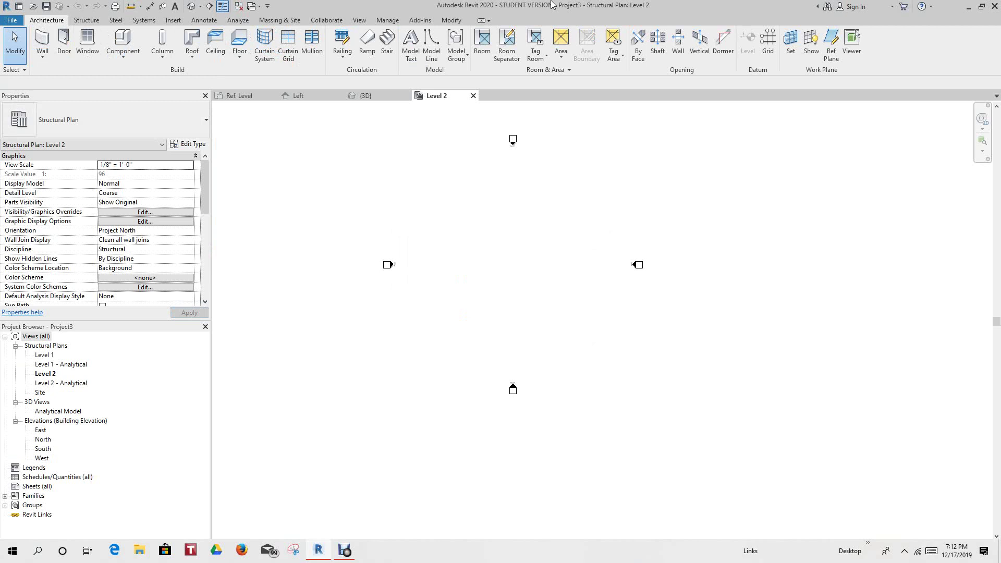
{"action": "left_click", "coordinate": [767, 43]}
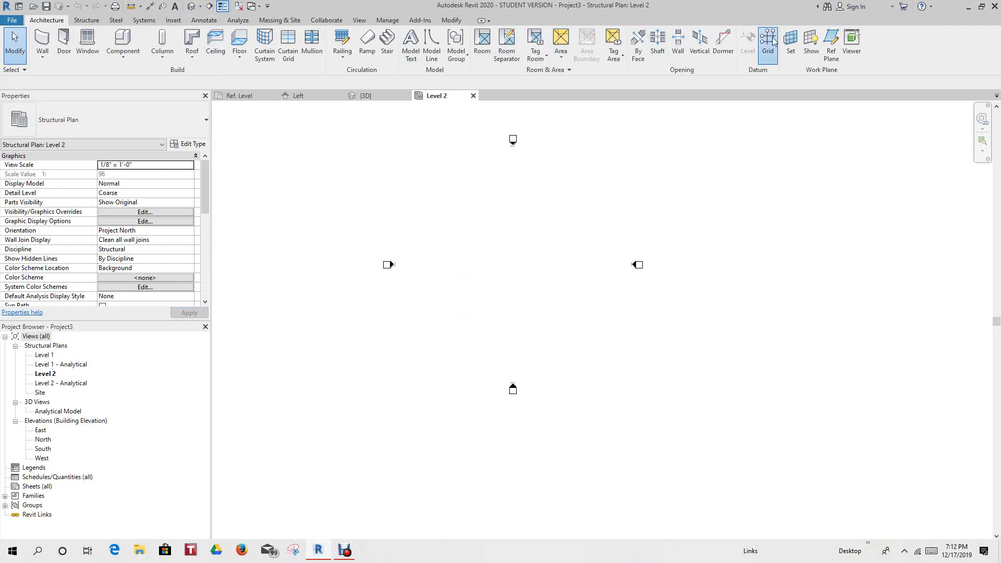
{"action": "left_click", "coordinate": [496, 242]}
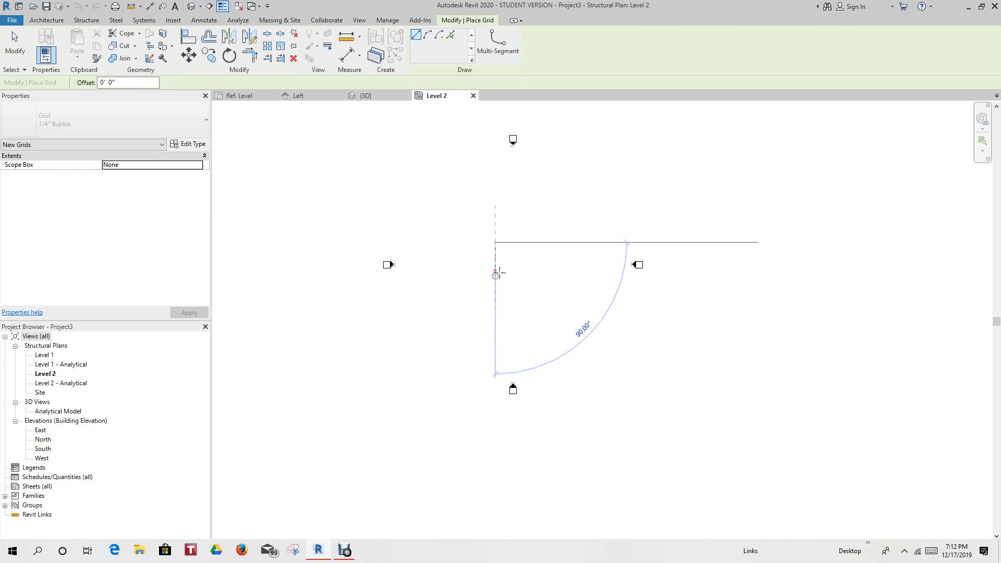
{"action": "left_click", "coordinate": [499, 280]}
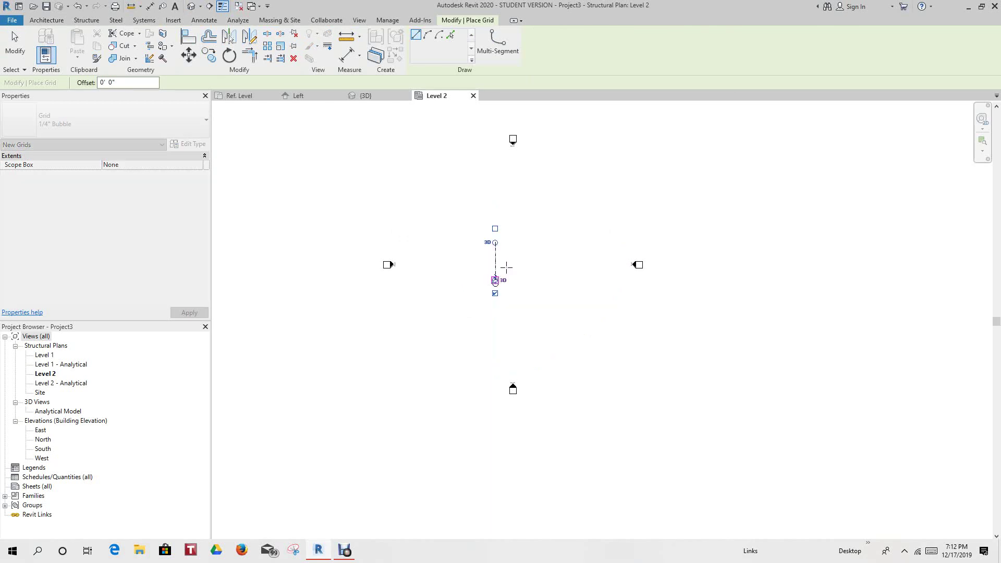
{"action": "scroll", "coordinate": [505, 244], "scroll_direction": "up", "scroll_amount": 5}
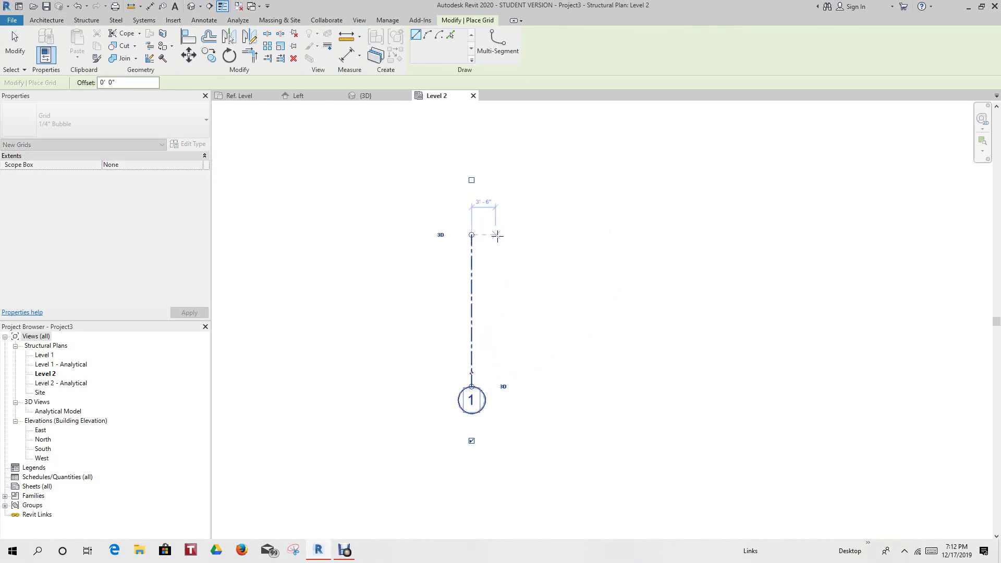
{"action": "left_click", "coordinate": [512, 234]}
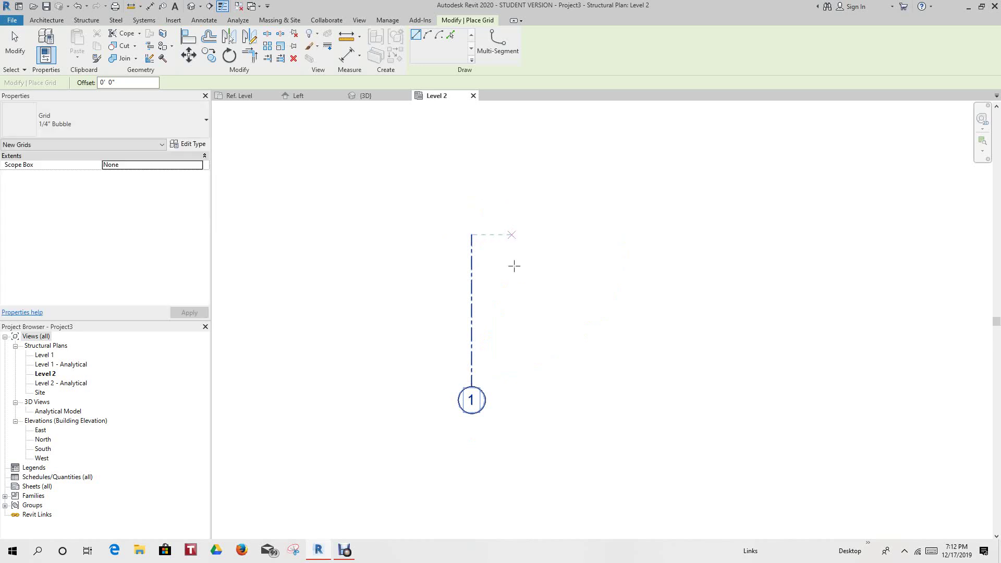
{"action": "left_click", "coordinate": [507, 384]}
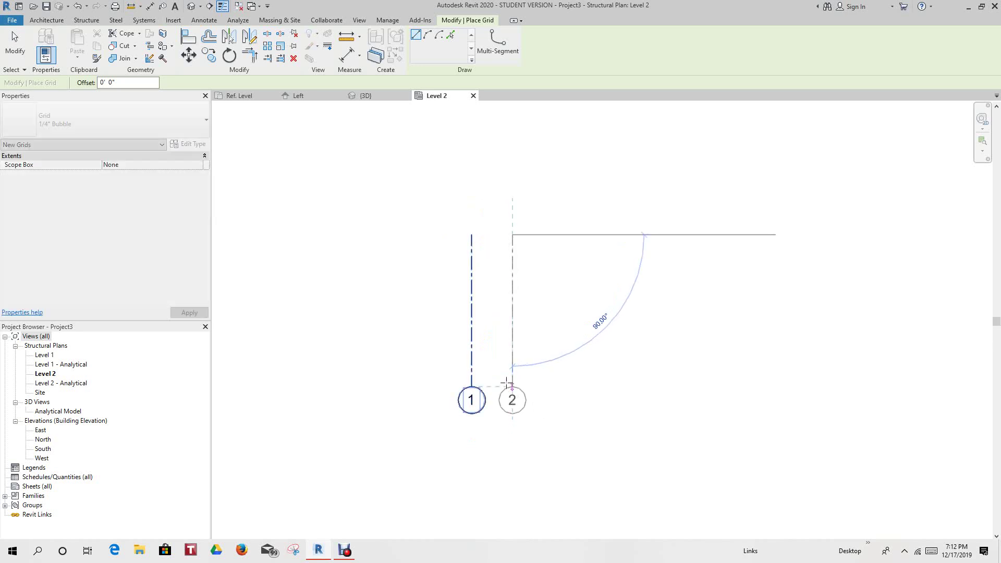
Step: Draw horizontal grids 3 and 4, 12'-0" apart, across the vertical grids, then stop placing grids
{"action": "left_click", "coordinate": [414, 247]}
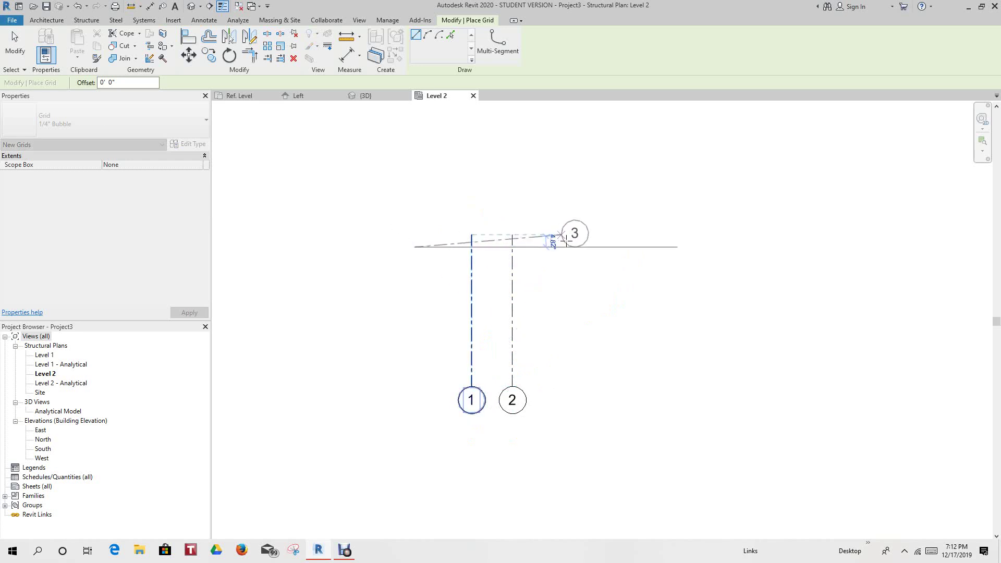
{"action": "left_click", "coordinate": [566, 247]}
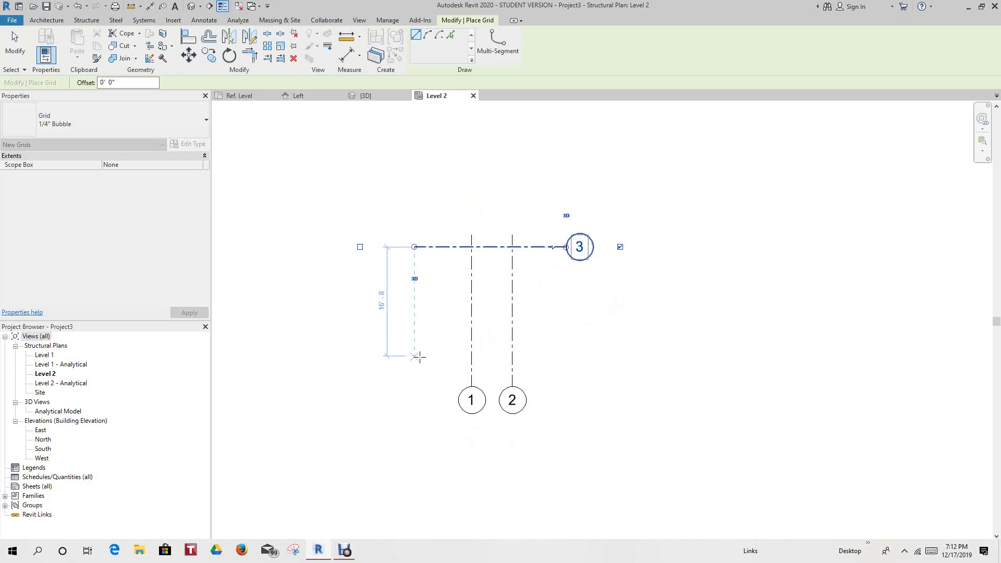
{"action": "left_click", "coordinate": [414, 328]}
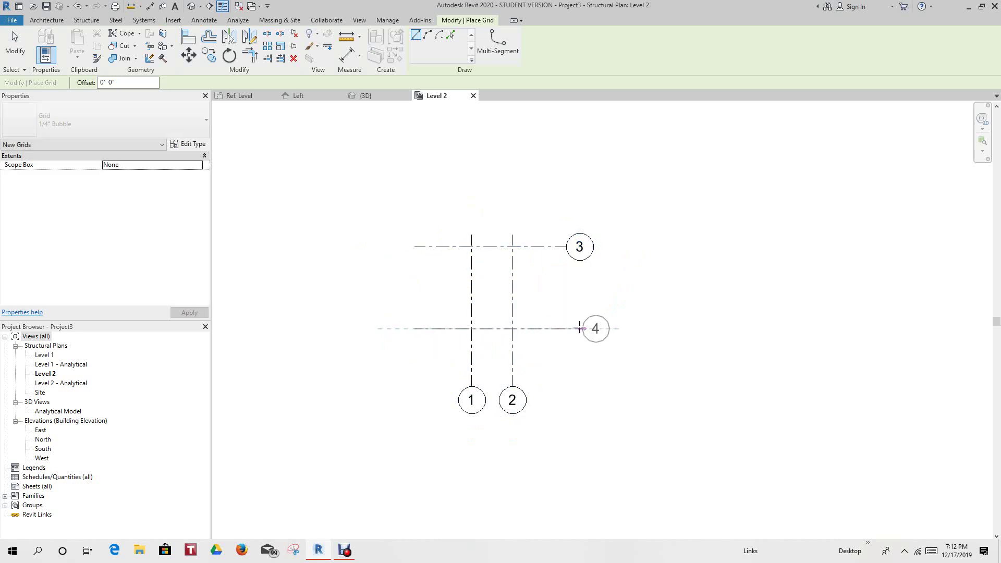
{"action": "left_click", "coordinate": [565, 328]}
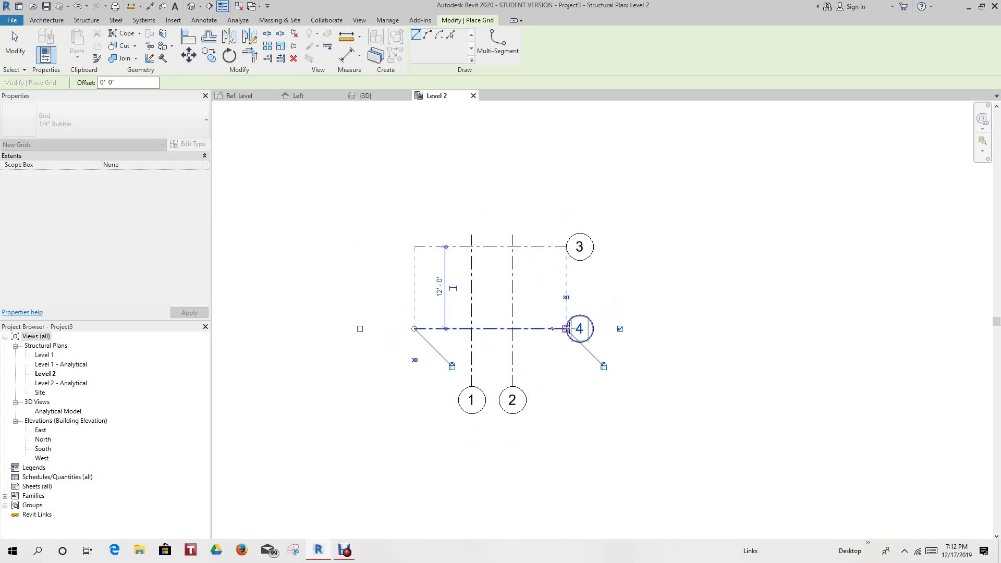
{"action": "right_click", "coordinate": [575, 329]}
{"action": "left_click", "coordinate": [594, 332]}
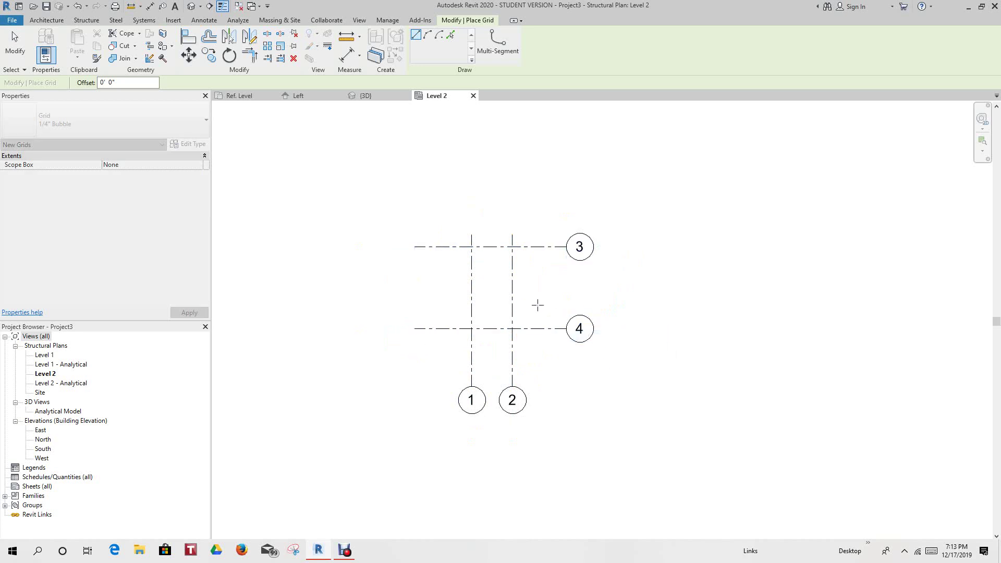
{"action": "scroll", "coordinate": [534, 286], "scroll_direction": "up", "scroll_amount": 1}
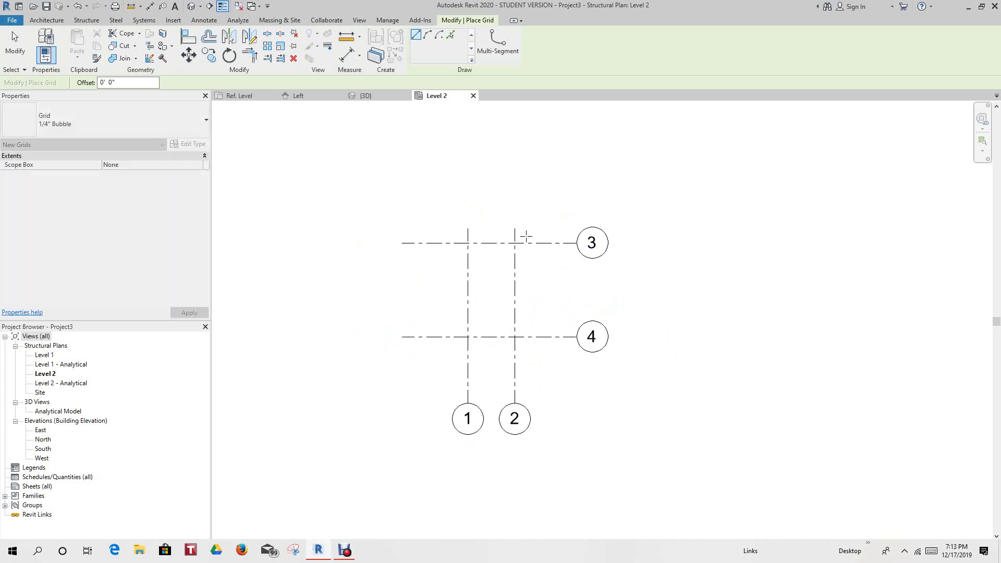
{"action": "scroll", "coordinate": [516, 189], "scroll_direction": "up", "scroll_amount": 1}
{"action": "right_click", "coordinate": [514, 179]}
{"action": "left_click", "coordinate": [537, 188]}
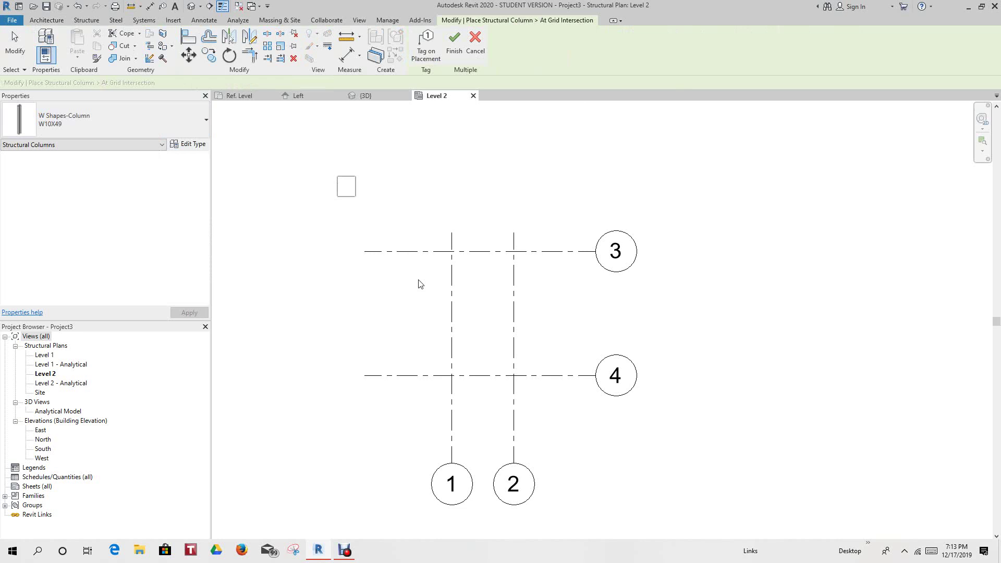
Step: Place W10X49 columns at the grid 1–4 intersections and view them in the default 3D view
{"action": "left_click_drag", "start_coordinate": [420, 284], "coordinate": [722, 503]}
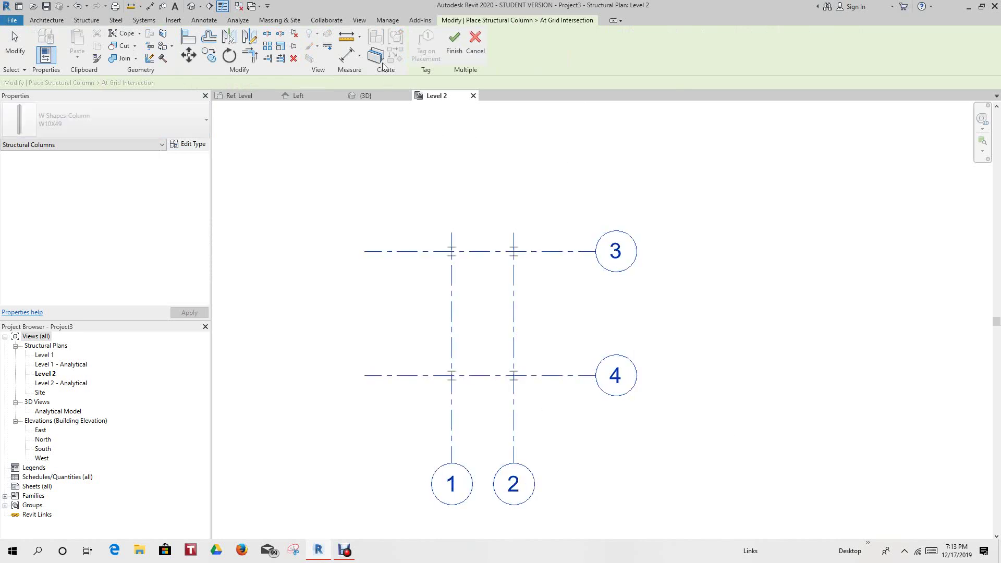
{"action": "left_click", "coordinate": [454, 45]}
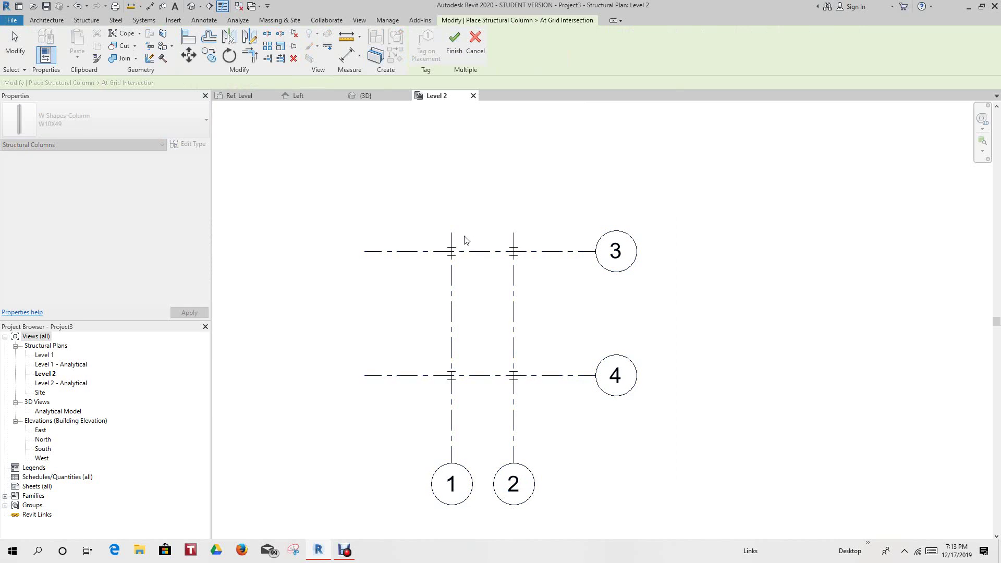
{"action": "scroll", "coordinate": [465, 240], "scroll_direction": "down", "scroll_amount": 2}
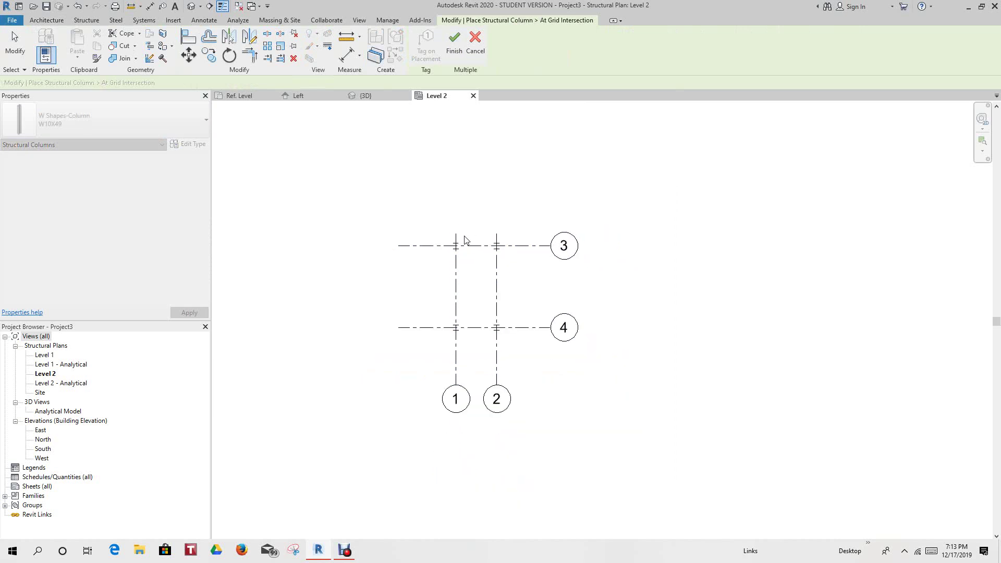
{"action": "left_click", "coordinate": [192, 7]}
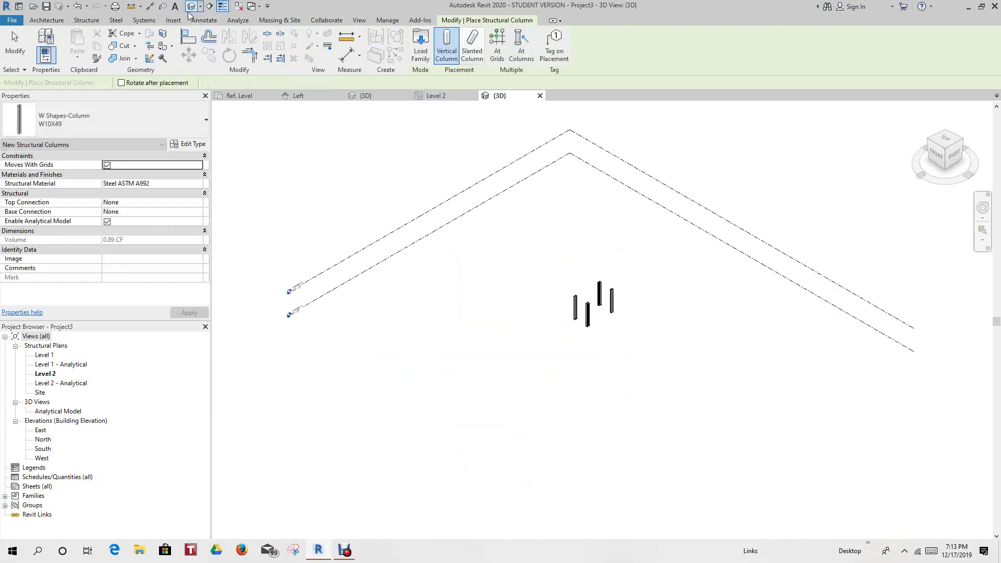
{"action": "scroll", "coordinate": [629, 302], "scroll_direction": "up", "scroll_amount": 2}
{"action": "scroll", "coordinate": [626, 296], "scroll_direction": "up", "scroll_amount": 2}
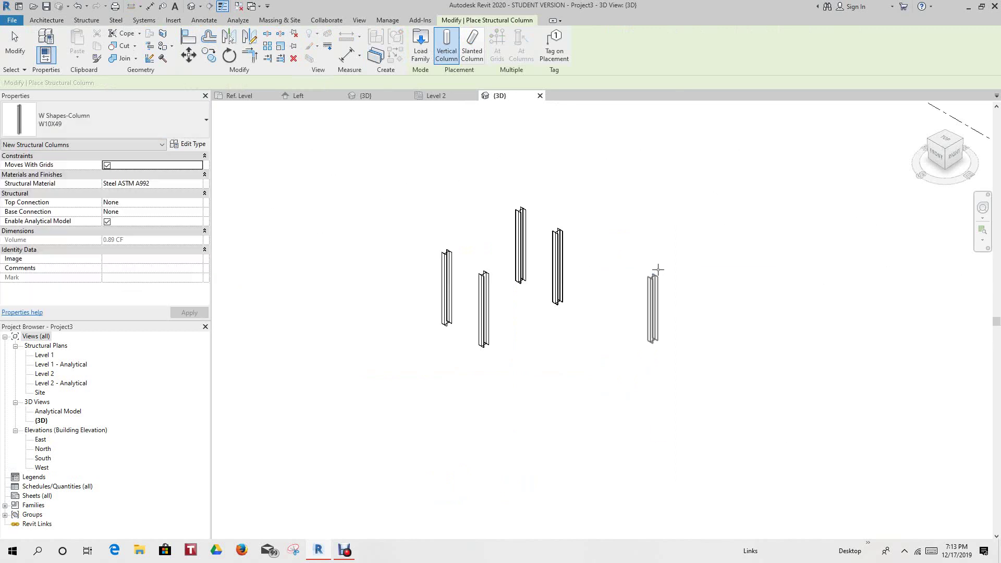
{"action": "right_click", "coordinate": [654, 270]}
{"action": "left_click", "coordinate": [683, 276]}
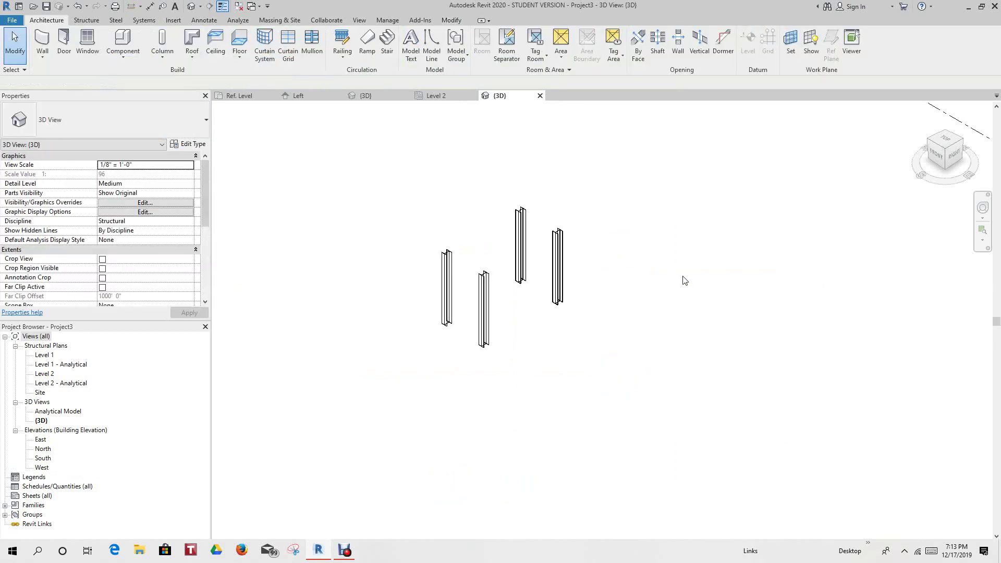
Step: Tile the open views with WT, then load Family5 into Project3 from its view
{"action": "key", "text": "w"}
{"action": "key", "text": "t"}
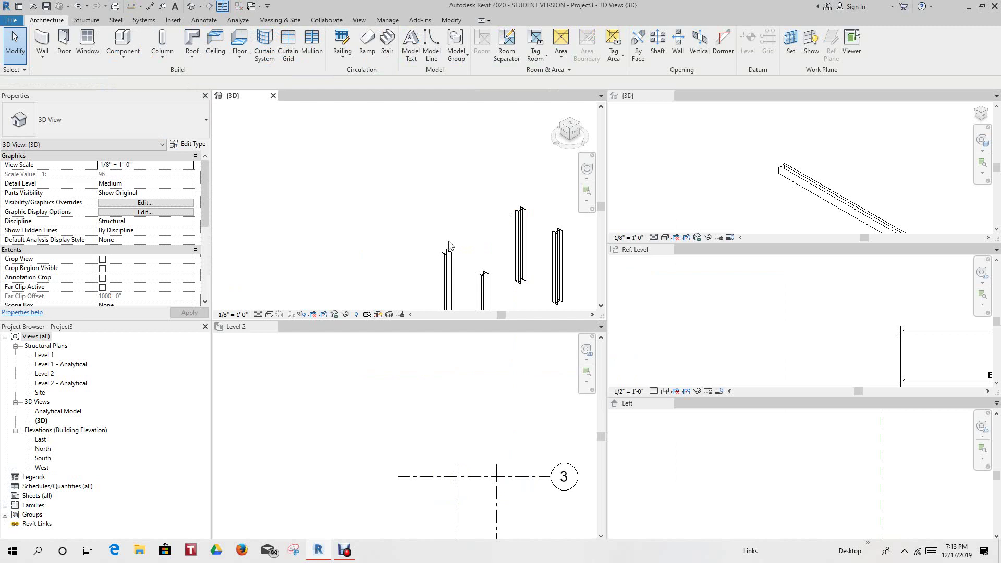
{"action": "scroll", "coordinate": [743, 162], "scroll_direction": "down", "scroll_amount": 1}
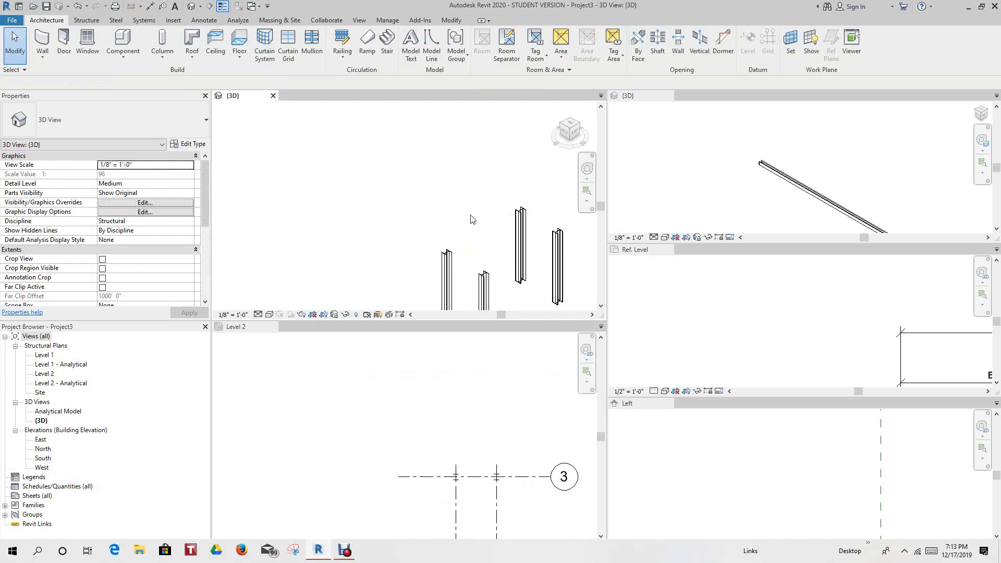
{"action": "scroll", "coordinate": [452, 212], "scroll_direction": "down", "scroll_amount": 3}
{"action": "scroll", "coordinate": [714, 183], "scroll_direction": "down", "scroll_amount": 2}
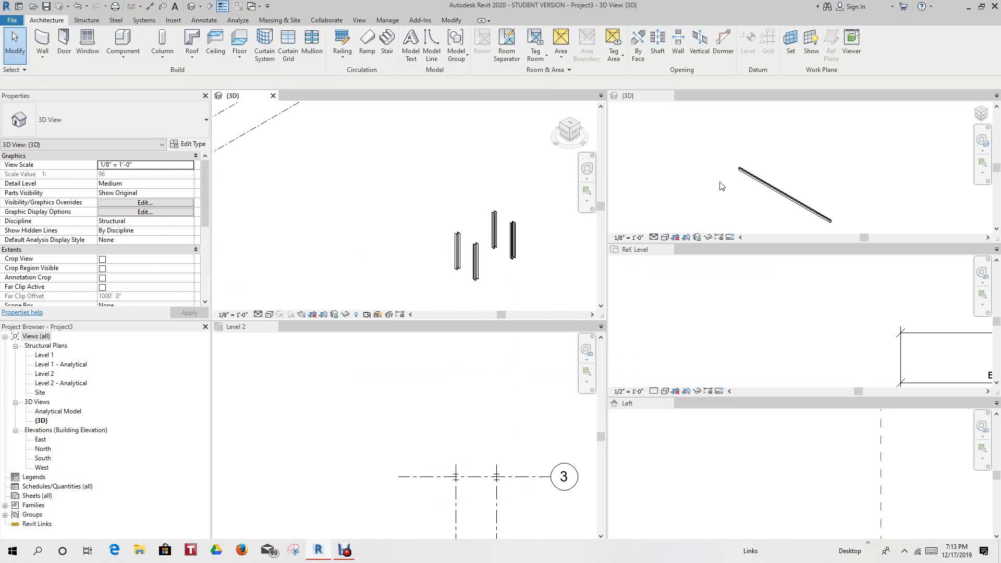
{"action": "left_click", "coordinate": [717, 188]}
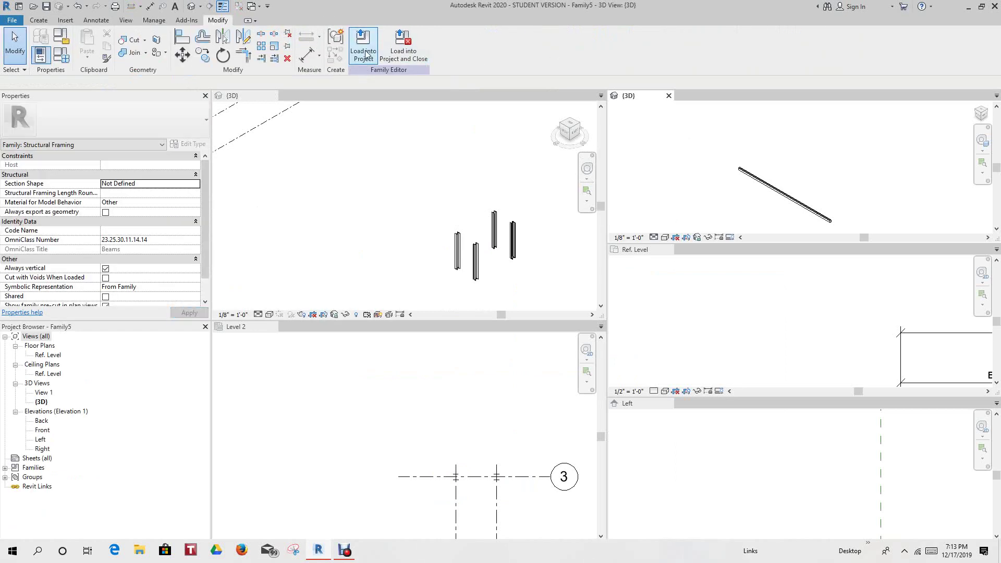
{"action": "left_click", "coordinate": [368, 50]}
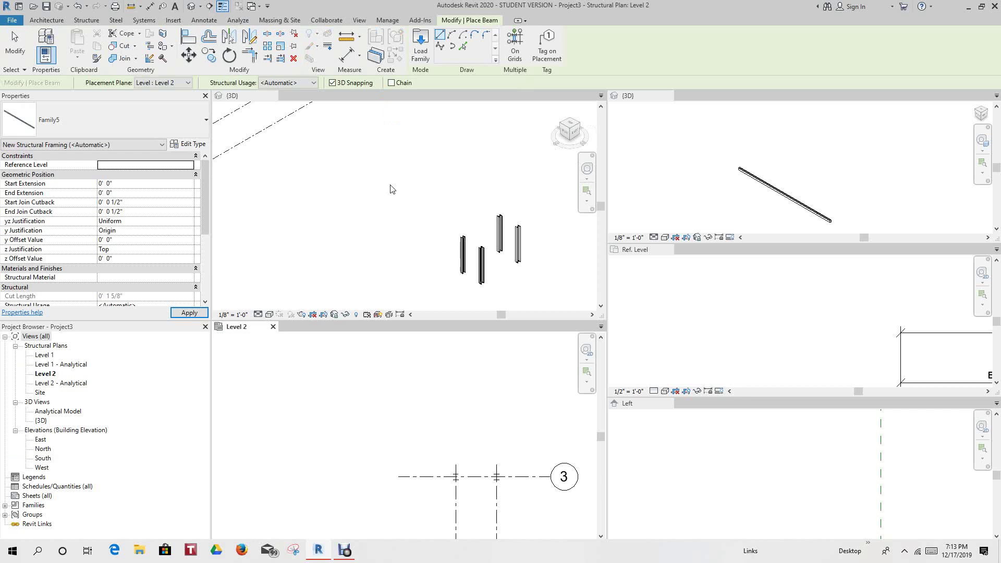
Step: Start beam placement in the 3D view, orbited to an isometric view of the columns
{"action": "scroll", "coordinate": [391, 190], "scroll_direction": "down", "scroll_amount": 2}
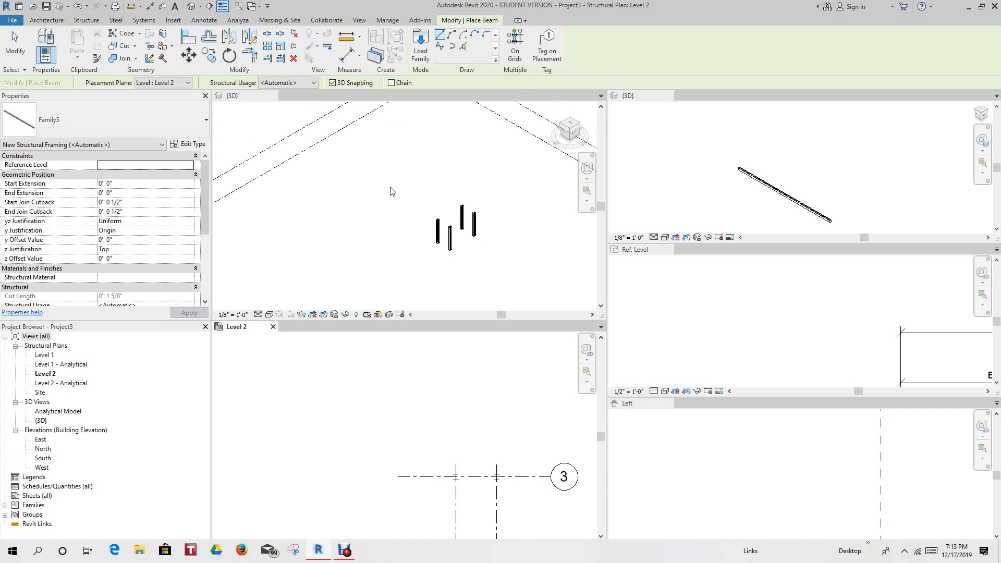
{"action": "left_click", "coordinate": [87, 23]}
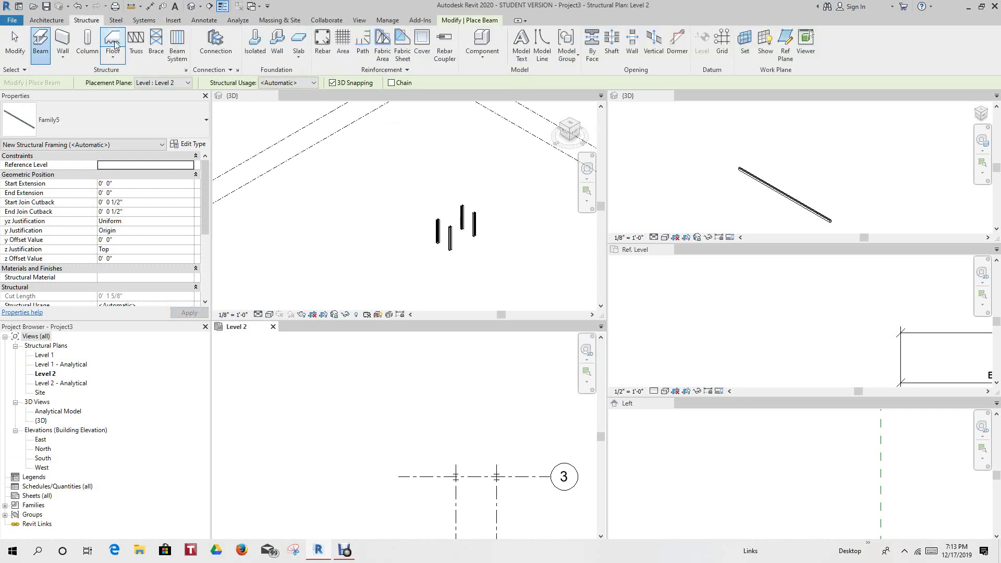
{"action": "left_click", "coordinate": [42, 42]}
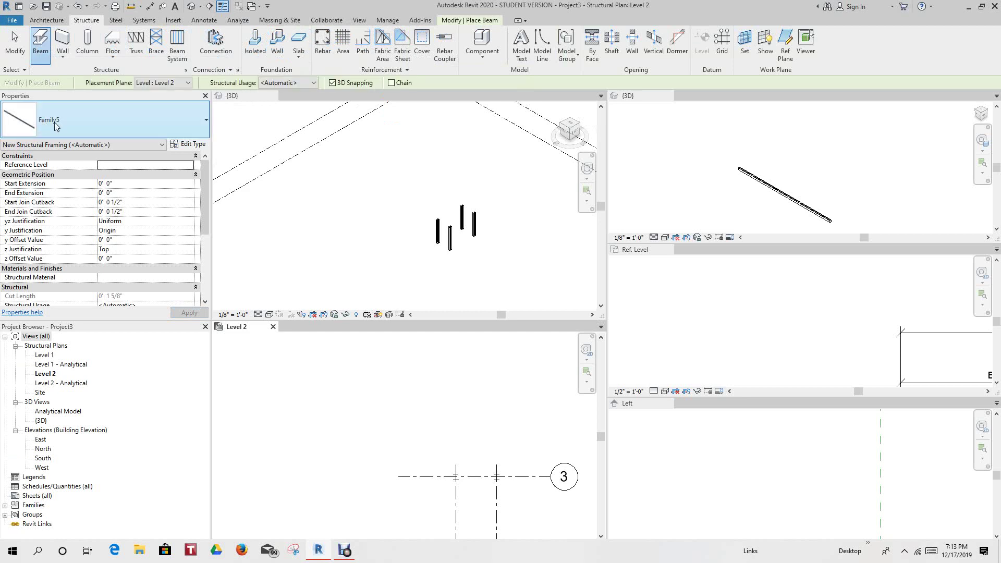
{"action": "scroll", "coordinate": [124, 234], "scroll_direction": "down", "scroll_amount": 3}
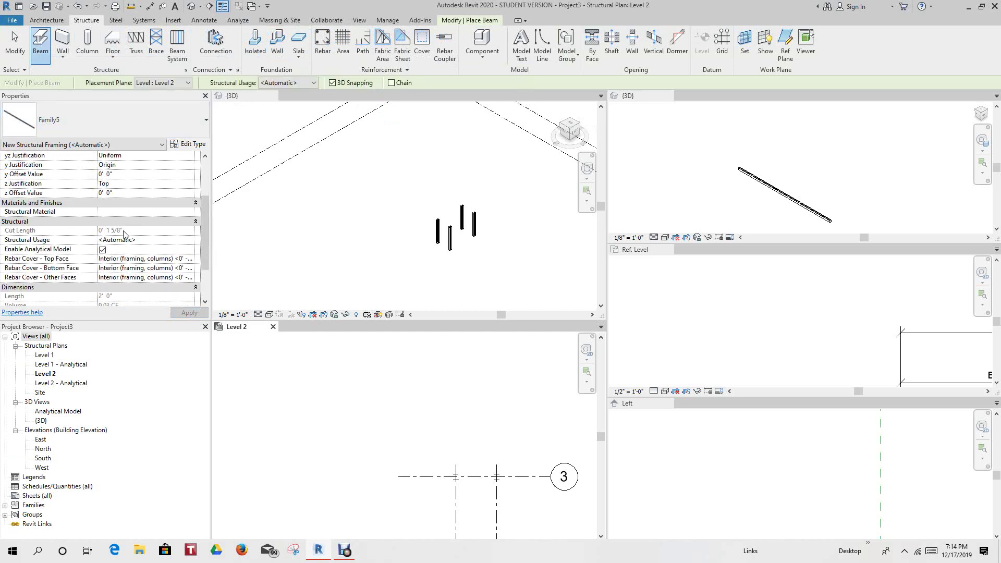
{"action": "scroll", "coordinate": [134, 219], "scroll_direction": "up", "scroll_amount": 3}
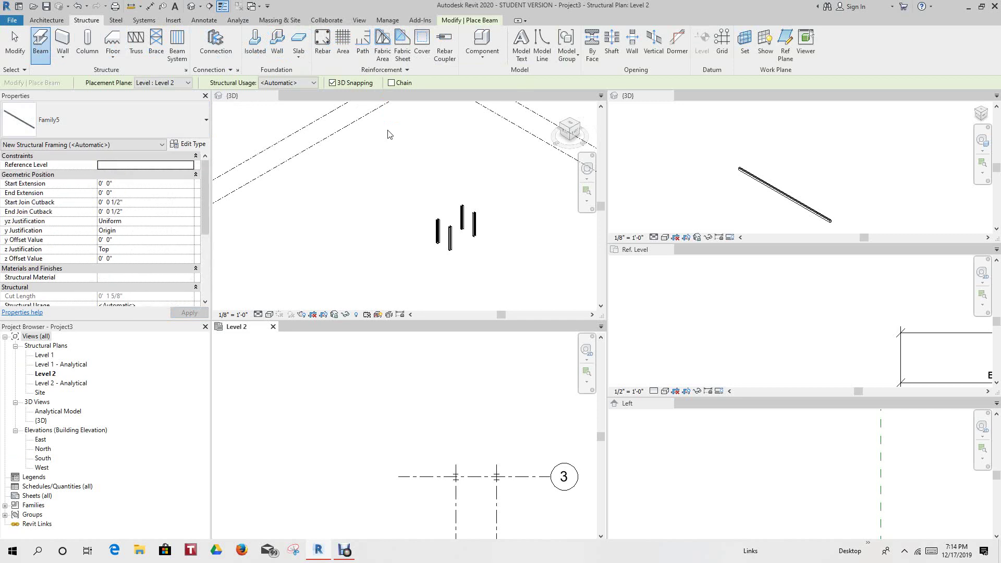
{"action": "left_click", "coordinate": [416, 203]}
{"action": "middle_click_drag", "start_coordinate": [416, 203], "coordinate": [306, 134], "text": "shift"}
{"action": "left_click", "coordinate": [41, 45]}
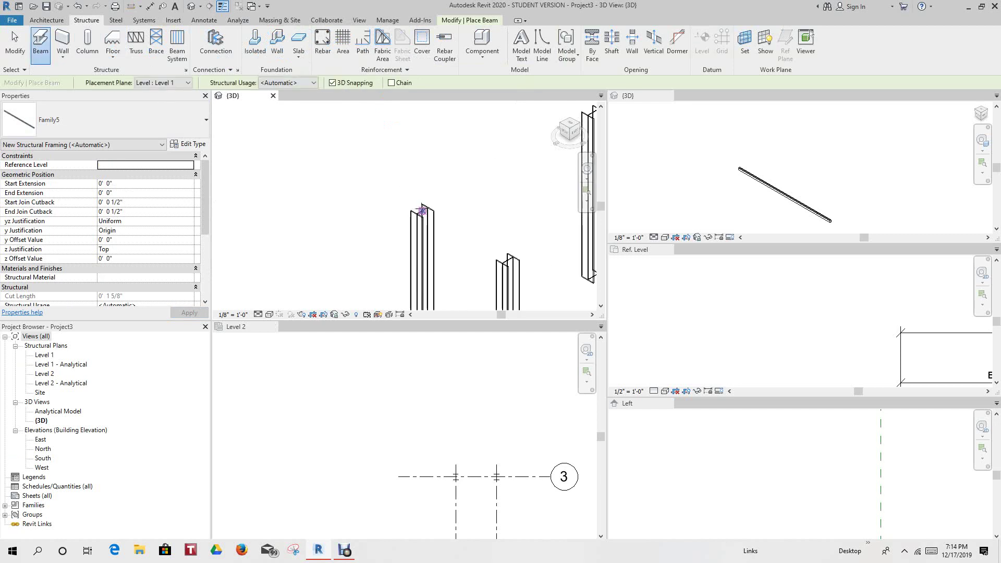
{"action": "scroll", "coordinate": [423, 211], "scroll_direction": "up", "scroll_amount": 2}
Step: Place a Family5 beam from the first column's top to the second column's top
{"action": "left_click", "coordinate": [423, 211]}
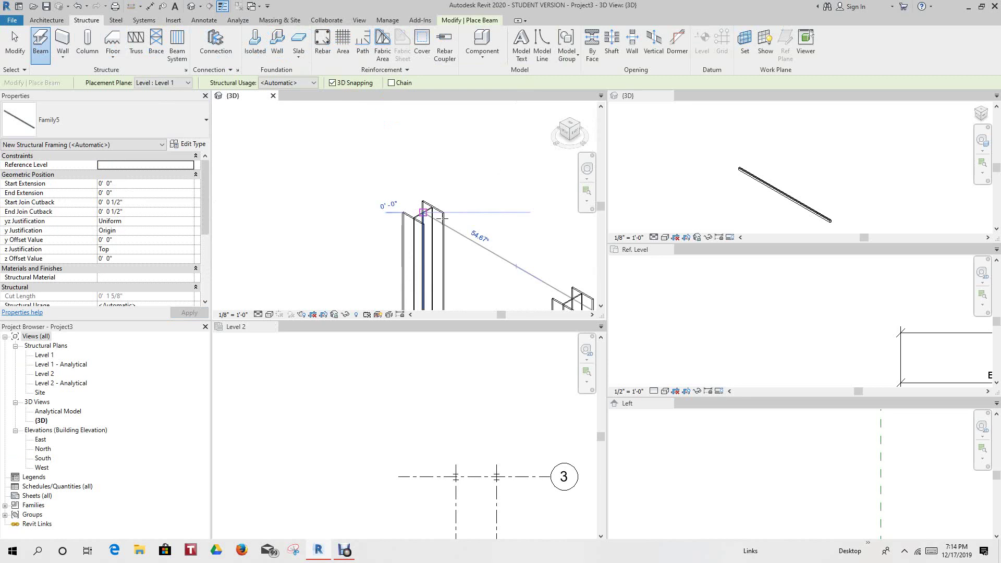
{"action": "scroll", "coordinate": [434, 219], "scroll_direction": "down", "scroll_amount": 1}
{"action": "scroll", "coordinate": [434, 220], "scroll_direction": "down", "scroll_amount": 2}
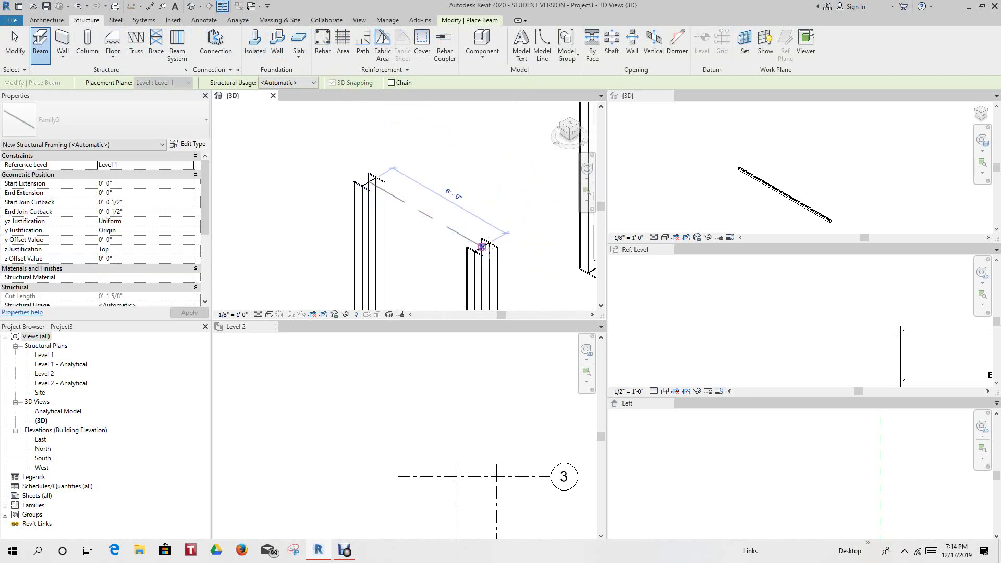
{"action": "left_click", "coordinate": [479, 245]}
{"action": "scroll", "coordinate": [461, 214], "scroll_direction": "up", "scroll_amount": 1}
{"action": "scroll", "coordinate": [461, 215], "scroll_direction": "up", "scroll_amount": 1}
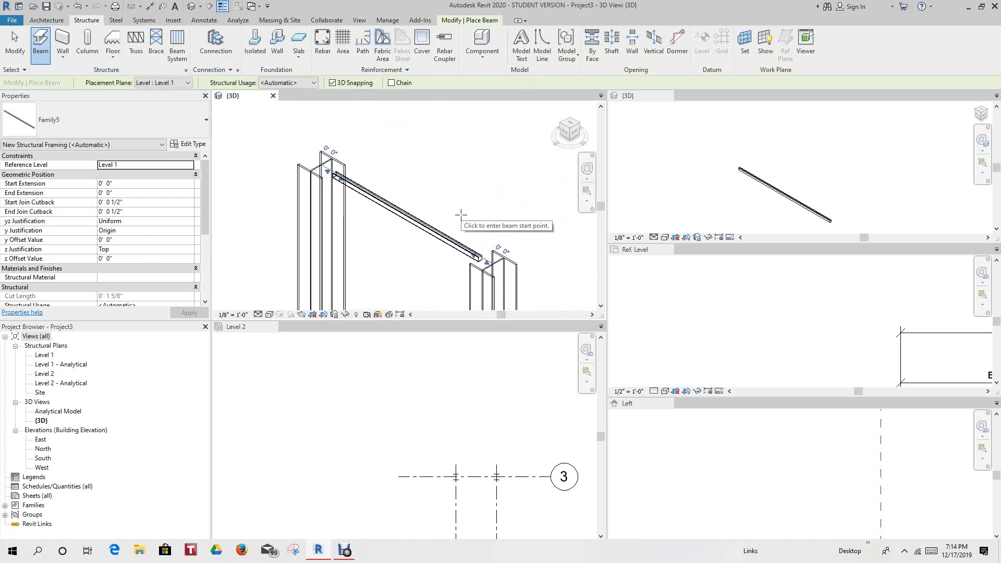
{"action": "scroll", "coordinate": [459, 213], "scroll_direction": "down", "scroll_amount": 3}
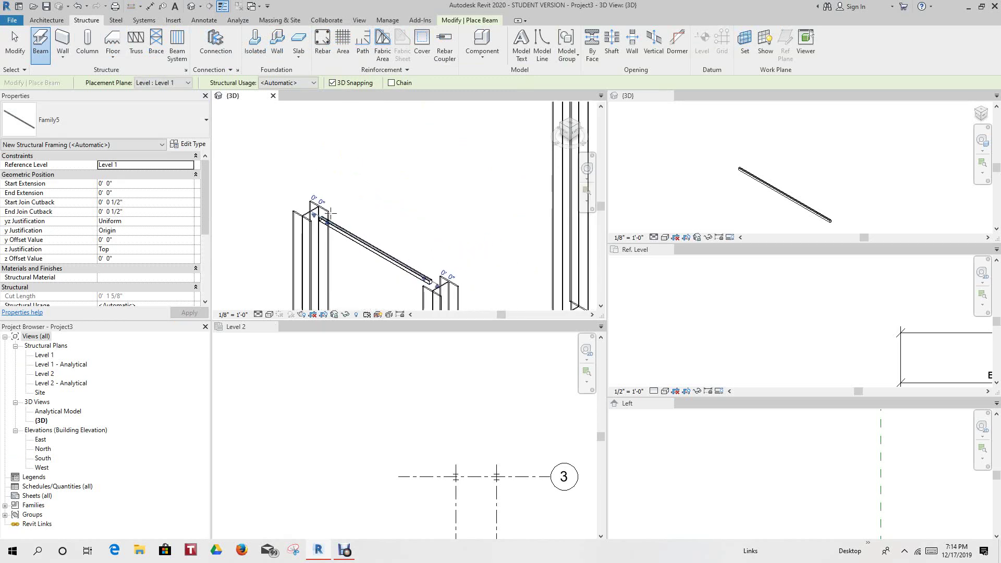
{"action": "scroll", "coordinate": [338, 203], "scroll_direction": "down", "scroll_amount": 3}
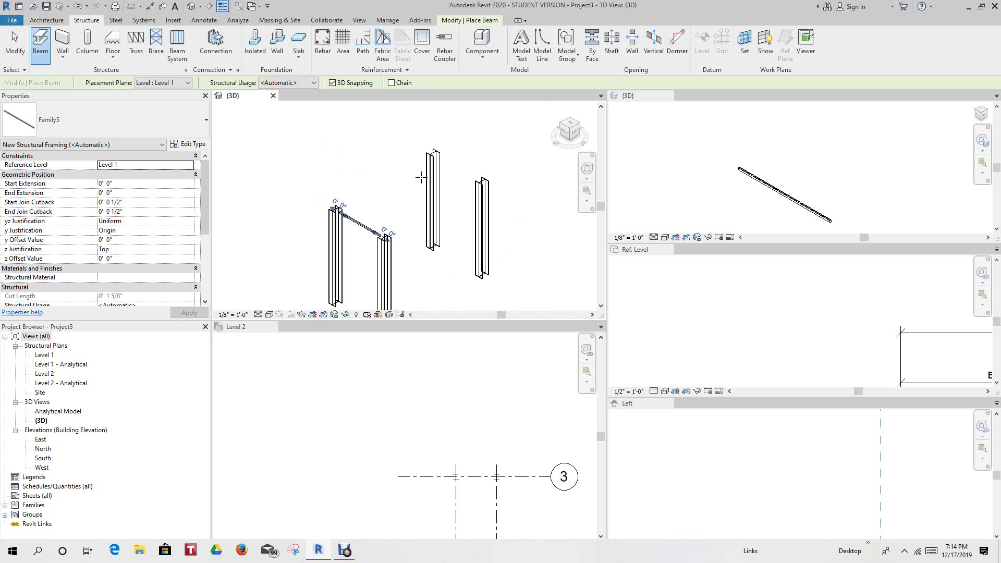
{"action": "scroll", "coordinate": [337, 206], "scroll_direction": "up", "scroll_amount": 2}
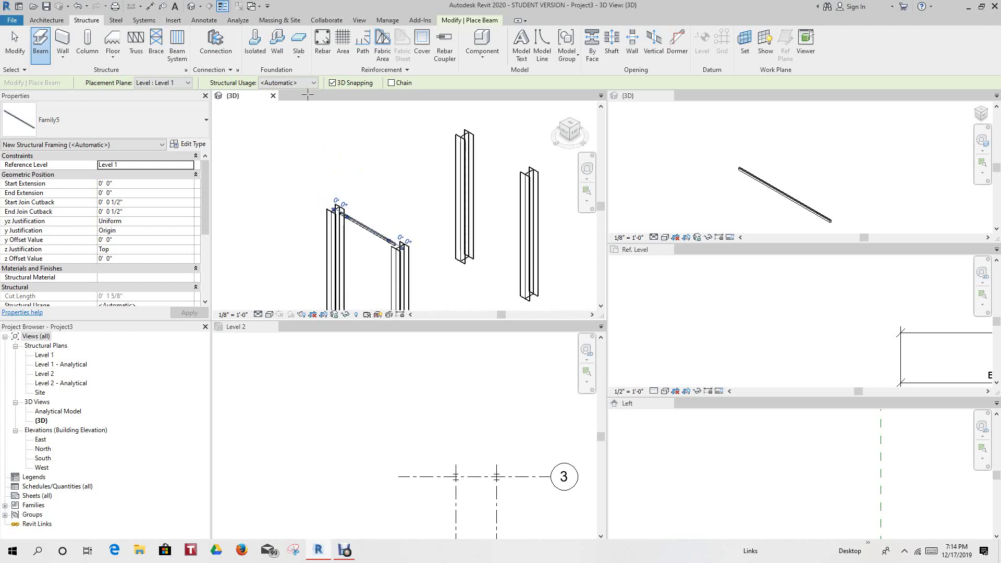
Step: With Chain on, add beams from the middle to the right column and from the left to the right column
{"action": "left_click", "coordinate": [391, 83]}
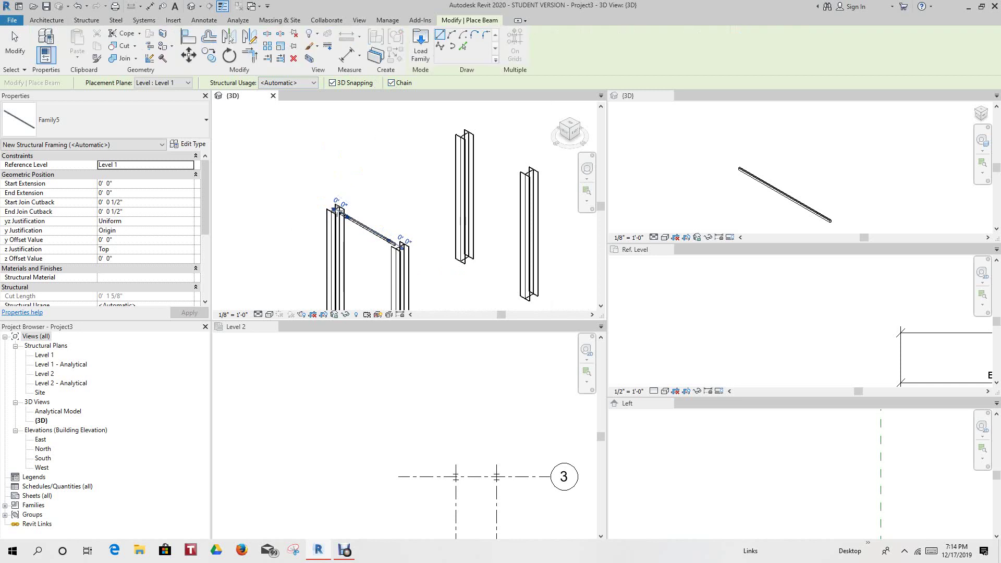
{"action": "left_click", "coordinate": [464, 134]}
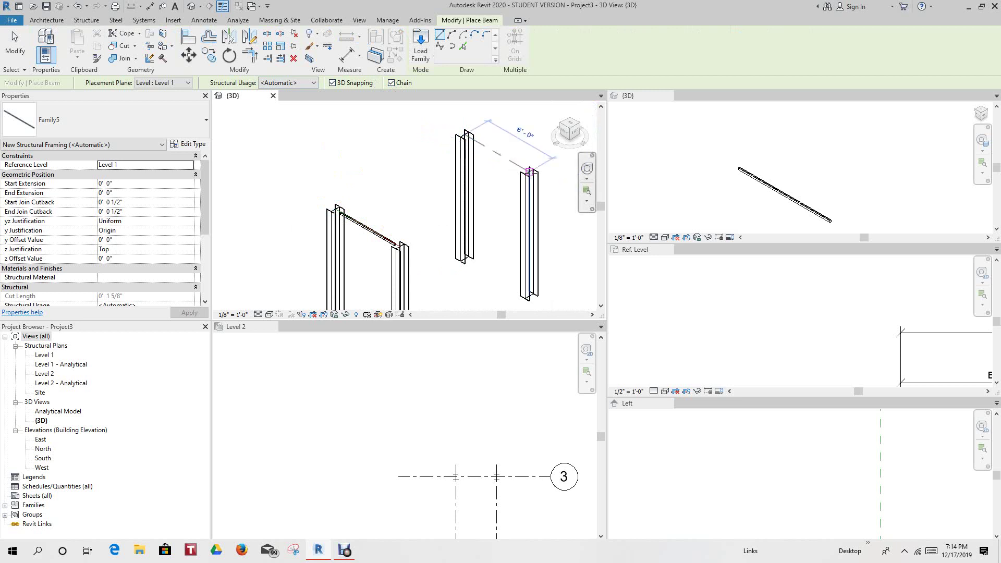
{"action": "left_click", "coordinate": [529, 171]}
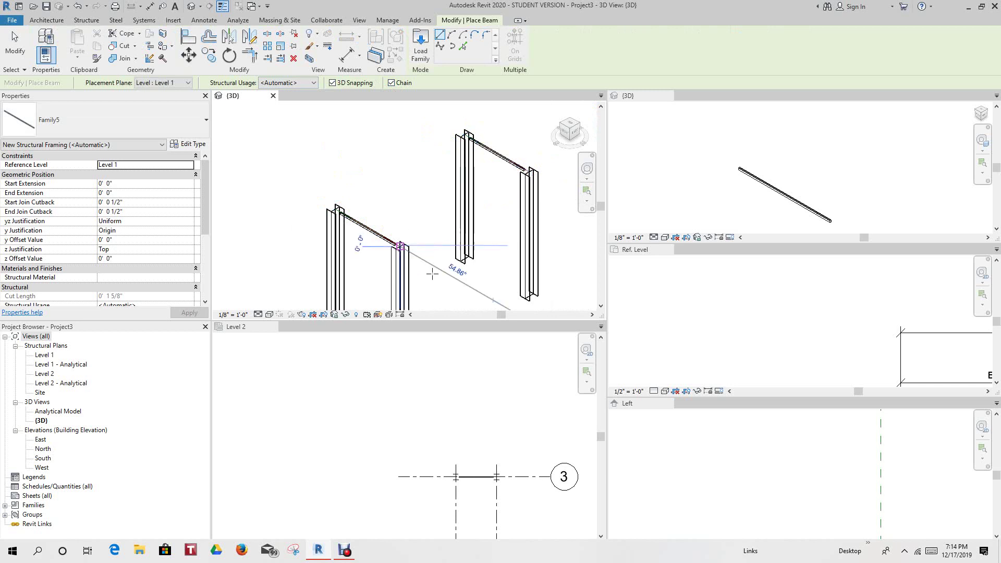
{"action": "left_click", "coordinate": [400, 245]}
{"action": "left_click", "coordinate": [529, 171]}
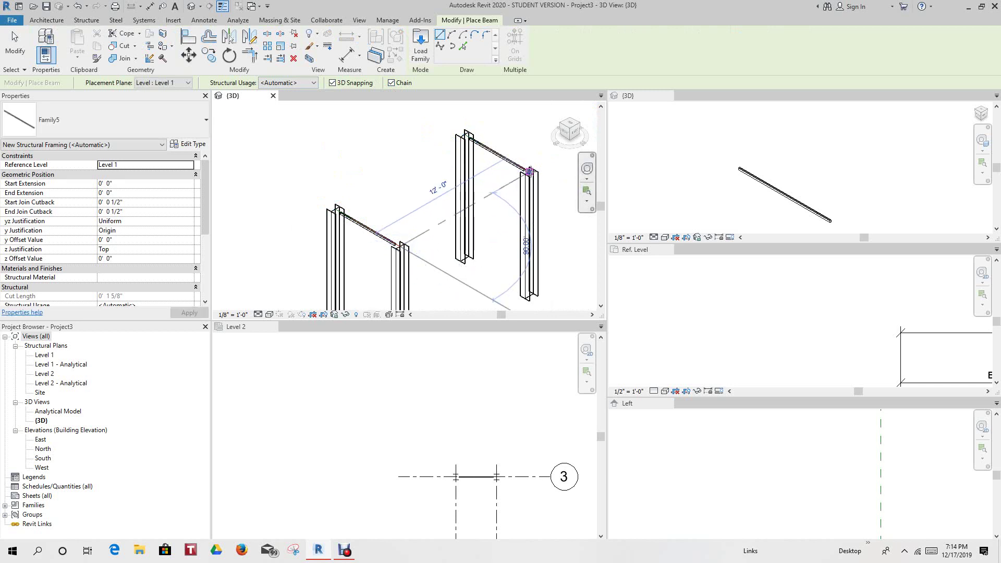
{"action": "left_click", "coordinate": [523, 231]}
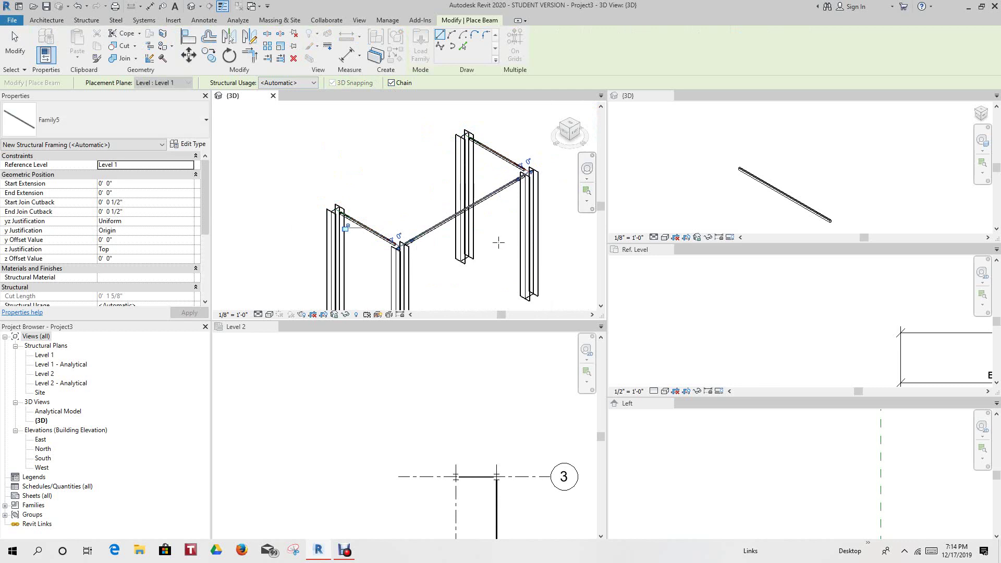
Step: Cancel beam placement from the 3D view's right-click menu
{"action": "middle_click_drag", "start_coordinate": [495, 239], "coordinate": [492, 241], "text": "shift"}
{"action": "right_click", "coordinate": [474, 251]}
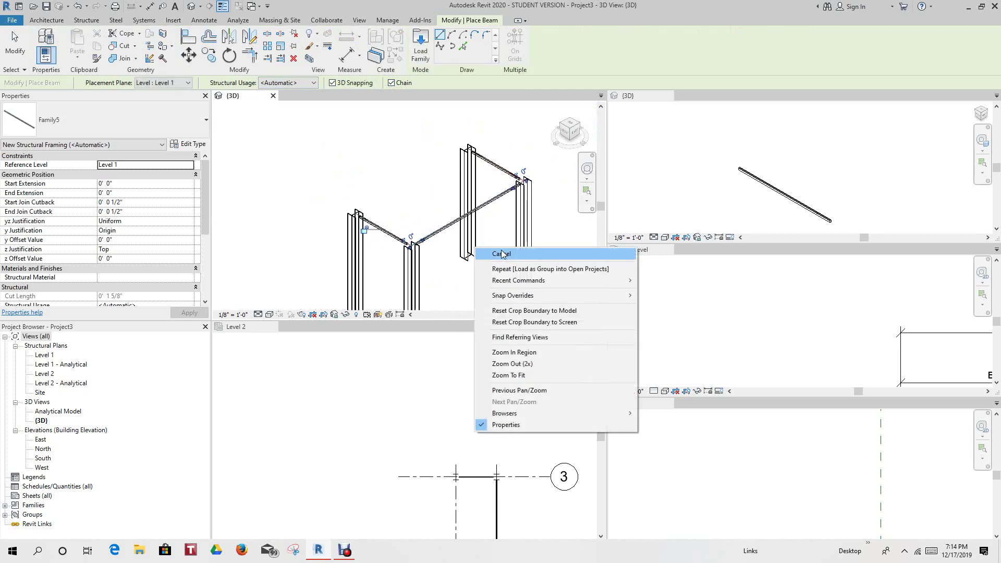
{"action": "left_click", "coordinate": [503, 253]}
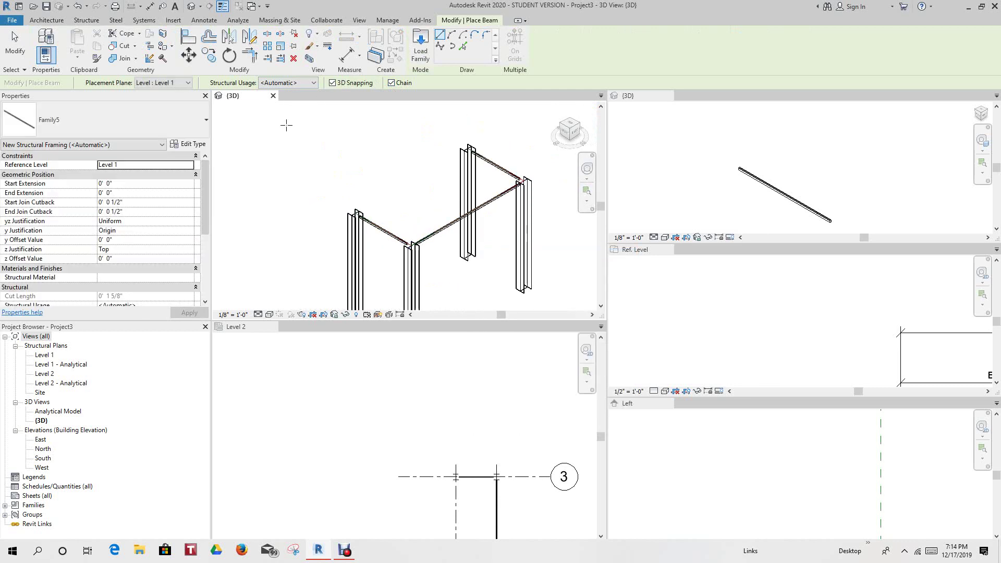
{"action": "scroll", "coordinate": [254, 109], "scroll_direction": "down", "scroll_amount": 1}
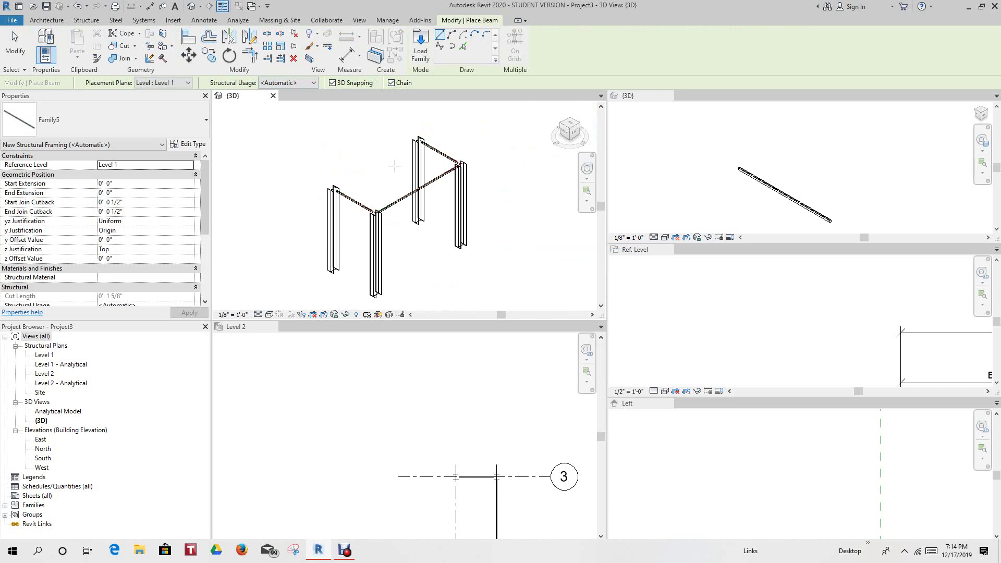
{"action": "right_click", "coordinate": [433, 120]}
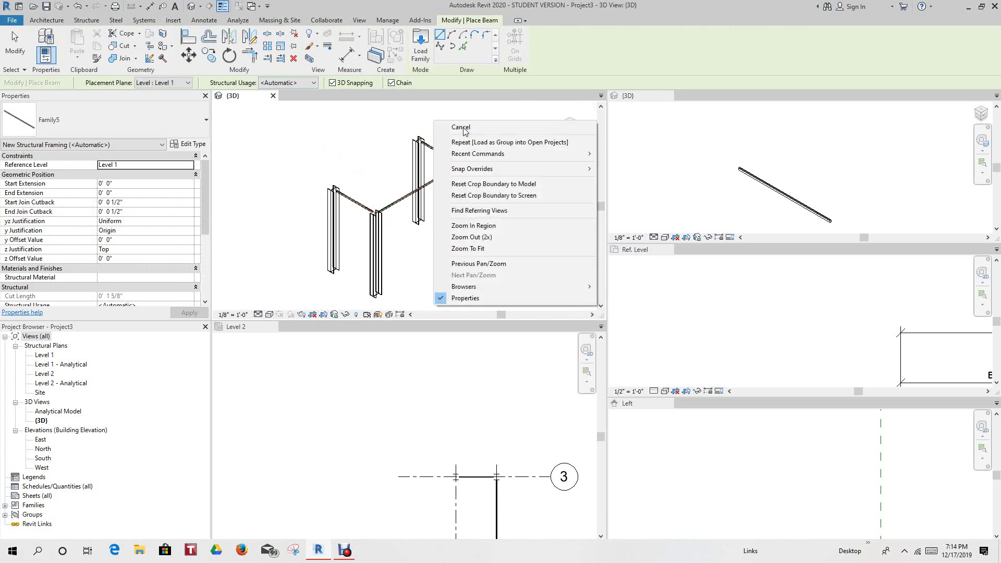
{"action": "left_click", "coordinate": [450, 125]}
{"action": "scroll", "coordinate": [521, 127], "scroll_direction": "down", "scroll_amount": 1}
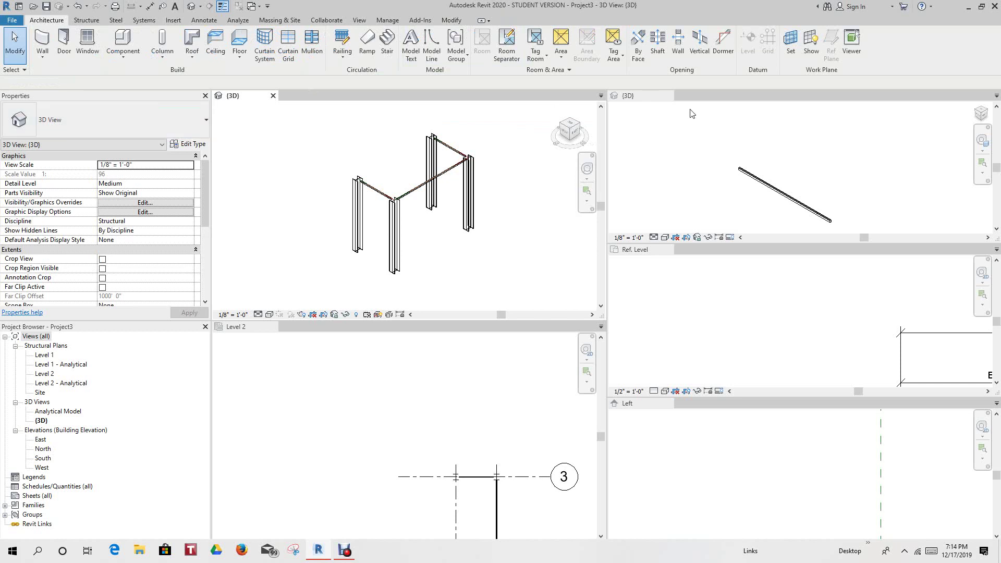
Step: Zoom the Level 2 plan to frame grids 3 and 4 and make it the active view
{"action": "scroll", "coordinate": [691, 113], "scroll_direction": "down", "scroll_amount": 2}
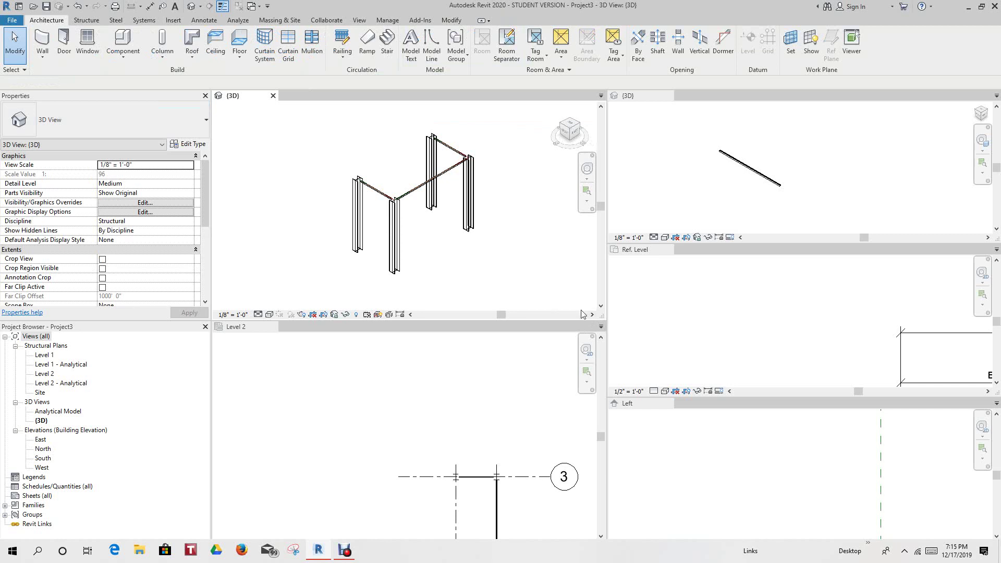
{"action": "scroll", "coordinate": [483, 401], "scroll_direction": "down", "scroll_amount": 2}
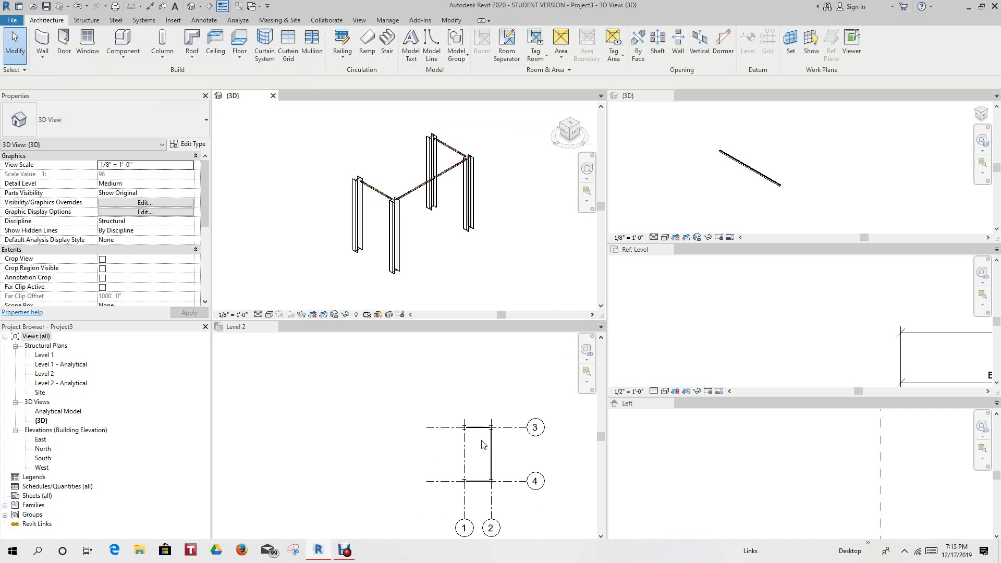
{"action": "scroll", "coordinate": [463, 428], "scroll_direction": "up", "scroll_amount": 6}
{"action": "scroll", "coordinate": [440, 431], "scroll_direction": "down", "scroll_amount": 2}
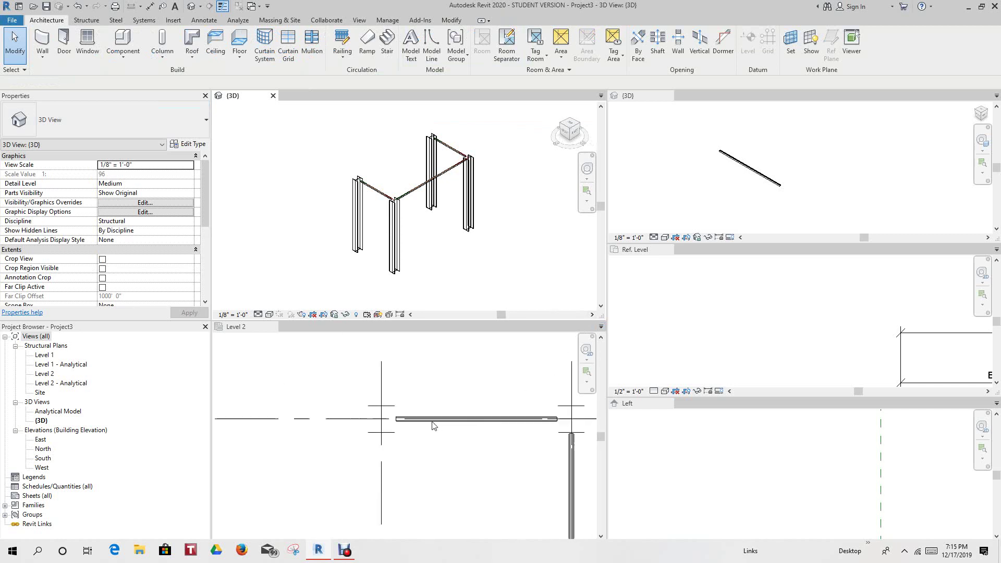
{"action": "scroll", "coordinate": [461, 370], "scroll_direction": "down", "scroll_amount": 4}
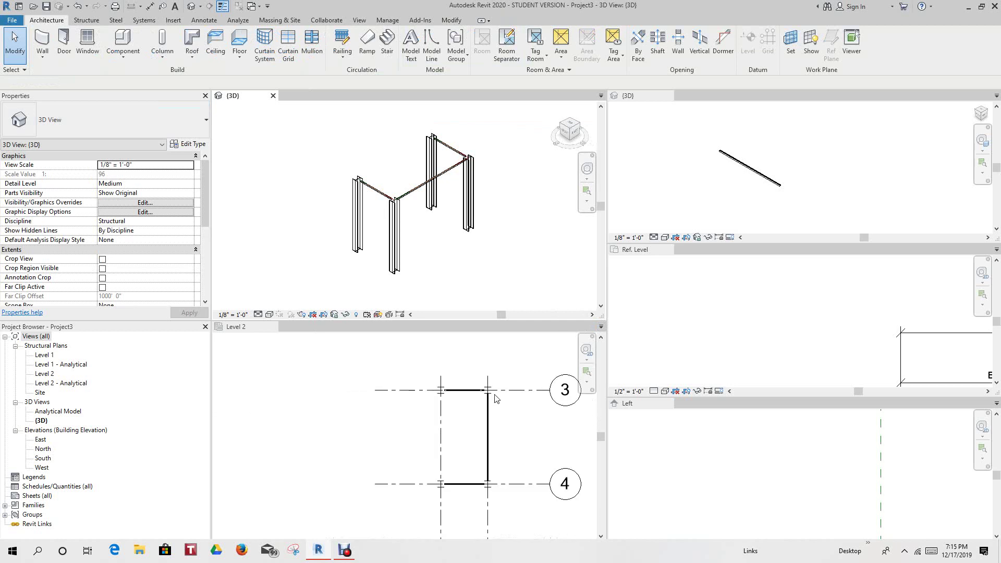
{"action": "scroll", "coordinate": [485, 475], "scroll_direction": "up", "scroll_amount": 3}
{"action": "scroll", "coordinate": [454, 431], "scroll_direction": "down", "scroll_amount": 5}
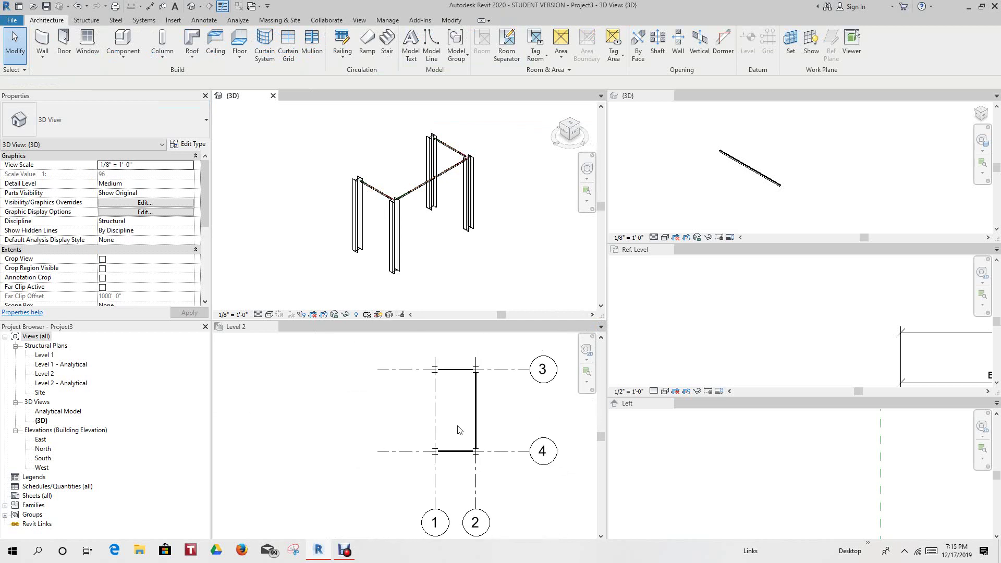
{"action": "left_click", "coordinate": [453, 432]}
{"action": "scroll", "coordinate": [465, 391], "scroll_direction": "up", "scroll_amount": 2}
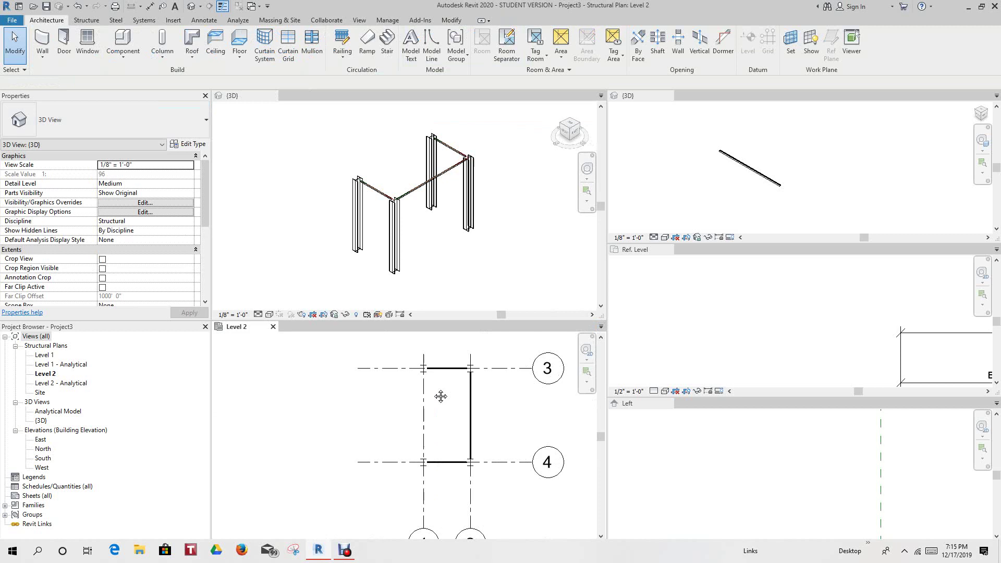
{"action": "scroll", "coordinate": [441, 396], "scroll_direction": "up", "scroll_amount": 2}
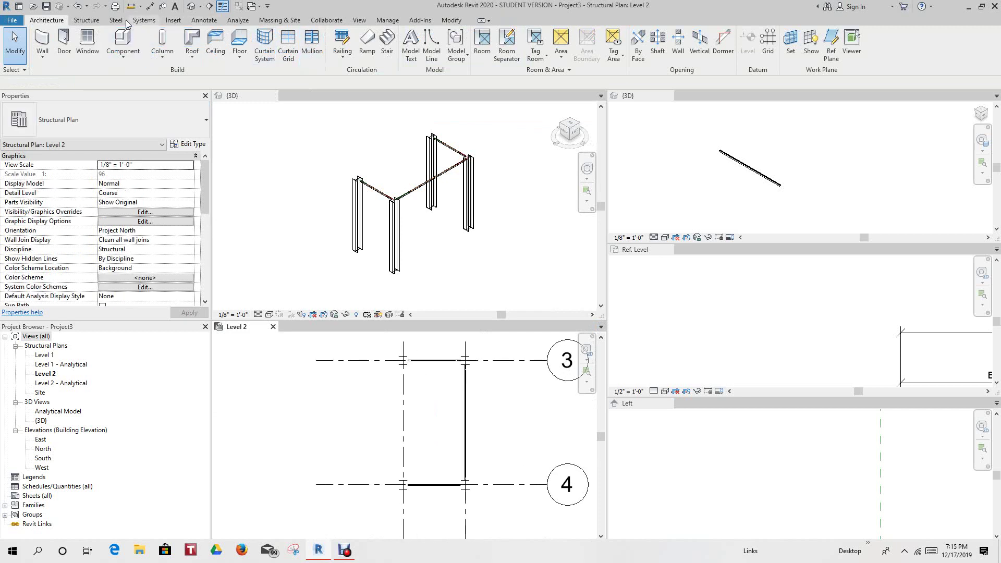
Step: Place a diagonal Family5 brace from the grid 4 intersection to the grid 3 intersection
{"action": "left_click", "coordinate": [86, 20]}
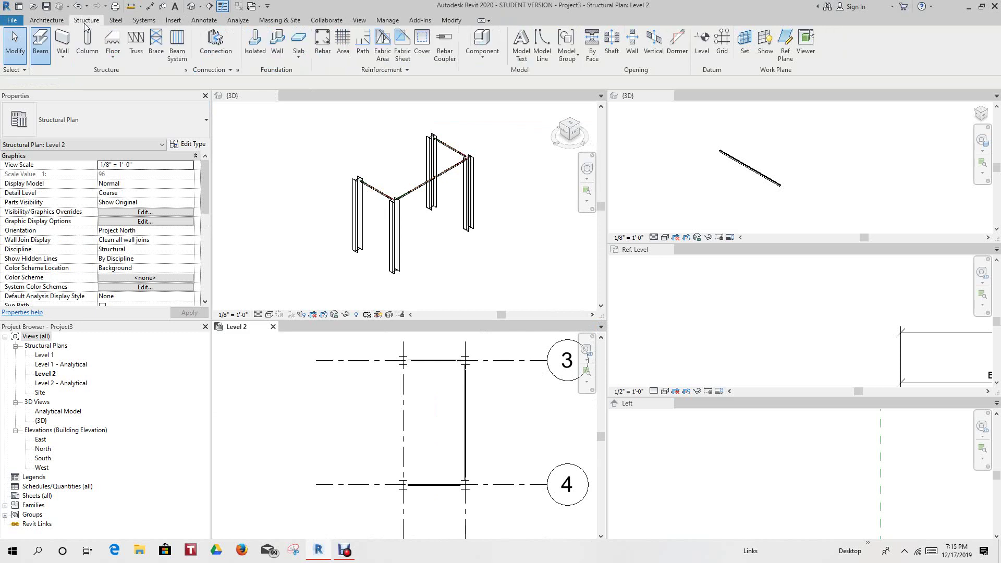
{"action": "left_click", "coordinate": [157, 42]}
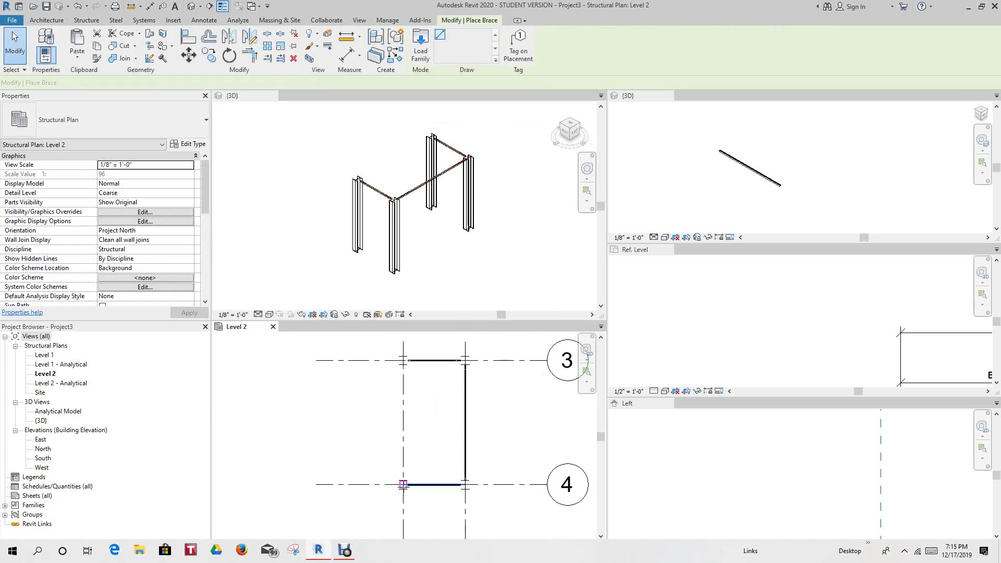
{"action": "left_click", "coordinate": [403, 484]}
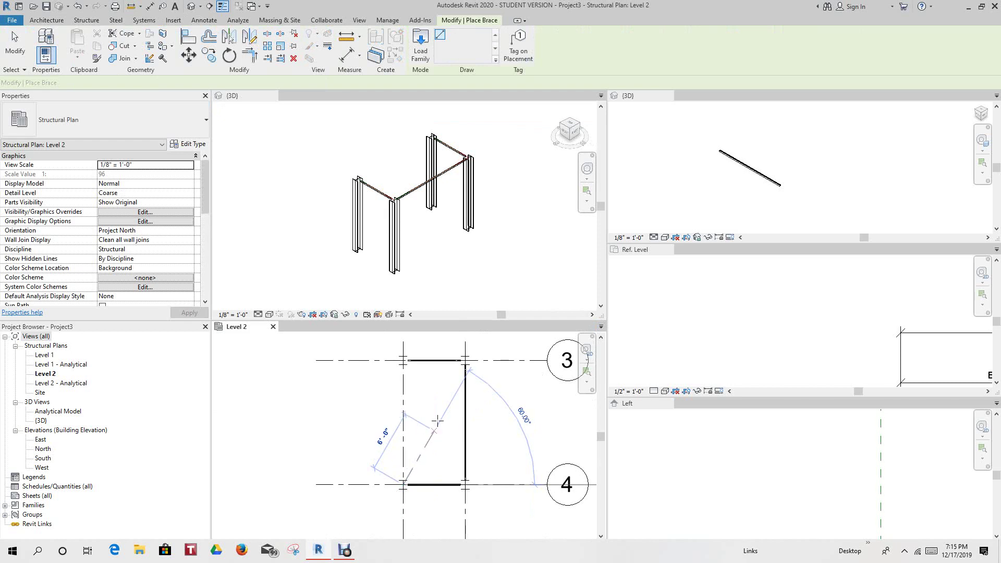
{"action": "scroll", "coordinate": [461, 367], "scroll_direction": "up", "scroll_amount": 1}
{"action": "scroll", "coordinate": [461, 367], "scroll_direction": "up", "scroll_amount": 2}
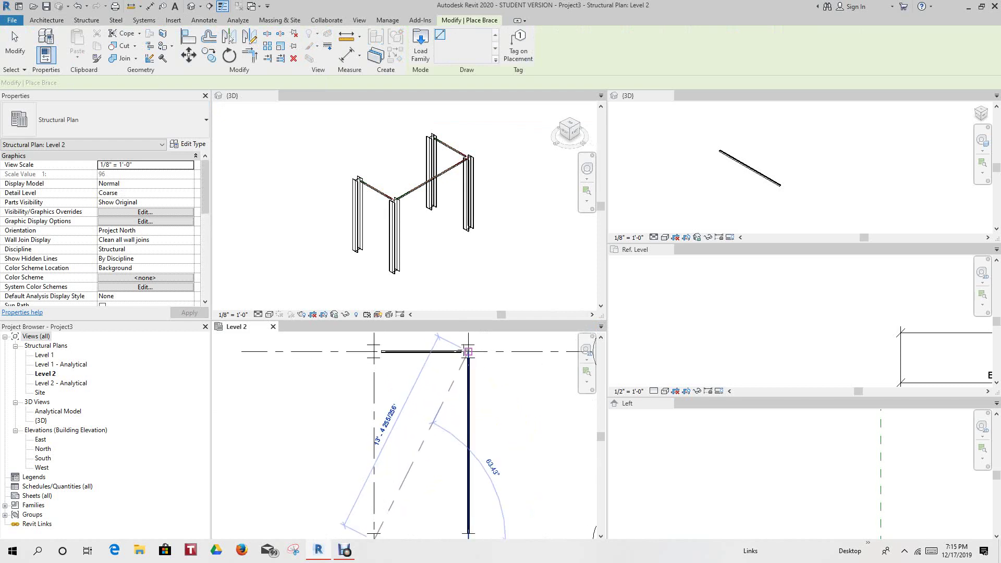
{"action": "left_click", "coordinate": [507, 391]}
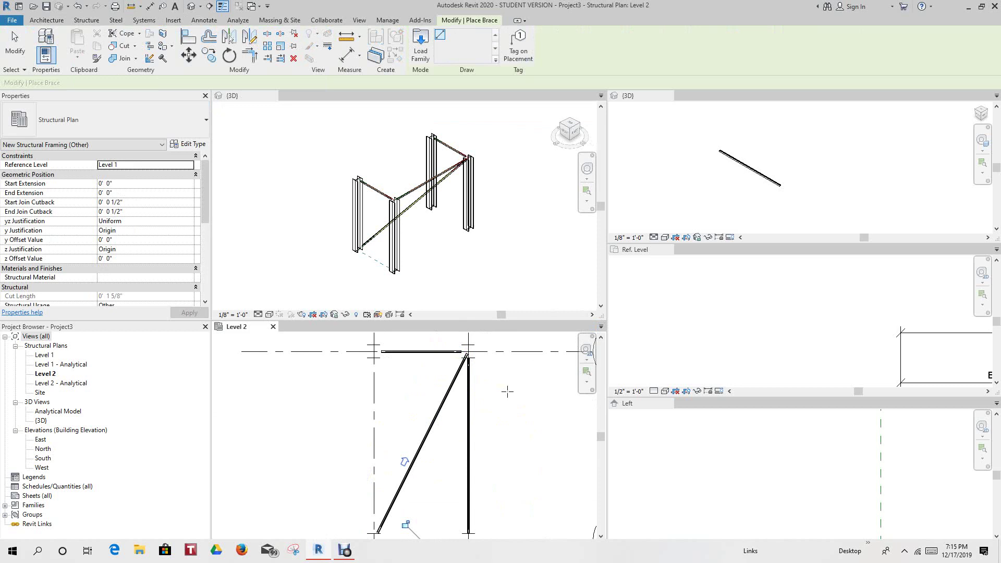
{"action": "scroll", "coordinate": [507, 391], "scroll_direction": "down", "scroll_amount": 2}
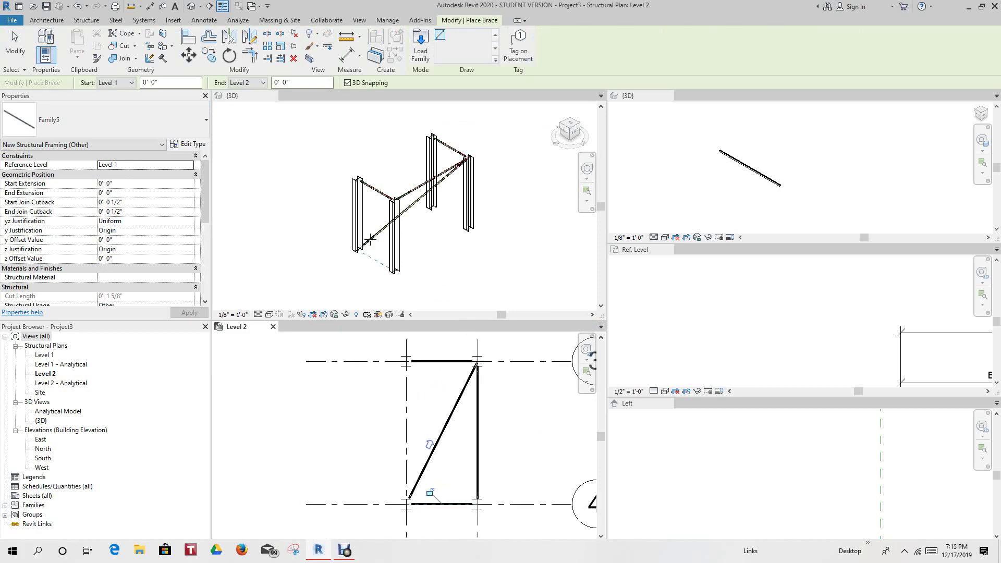
{"action": "right_click", "coordinate": [442, 253]}
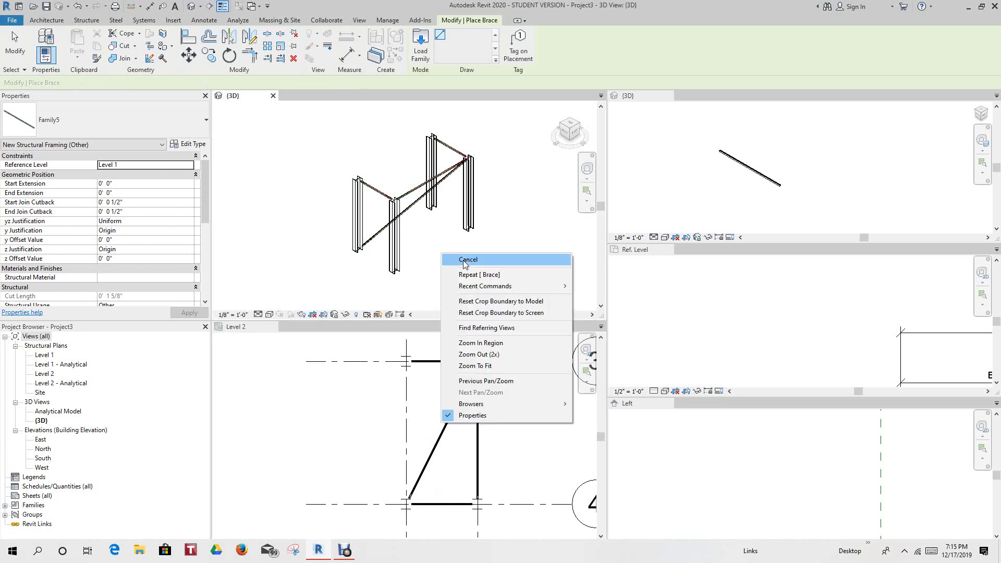
Step: Cancel brace placement and give the grid 3–4 girder a 6' 0" Start Level Offset
{"action": "left_click", "coordinate": [459, 257]}
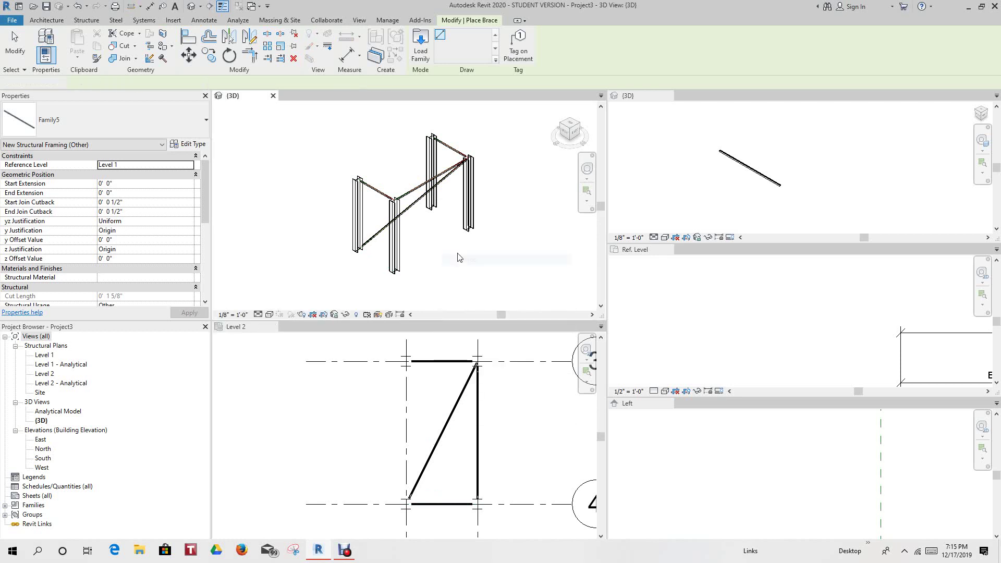
{"action": "left_click", "coordinate": [416, 195]}
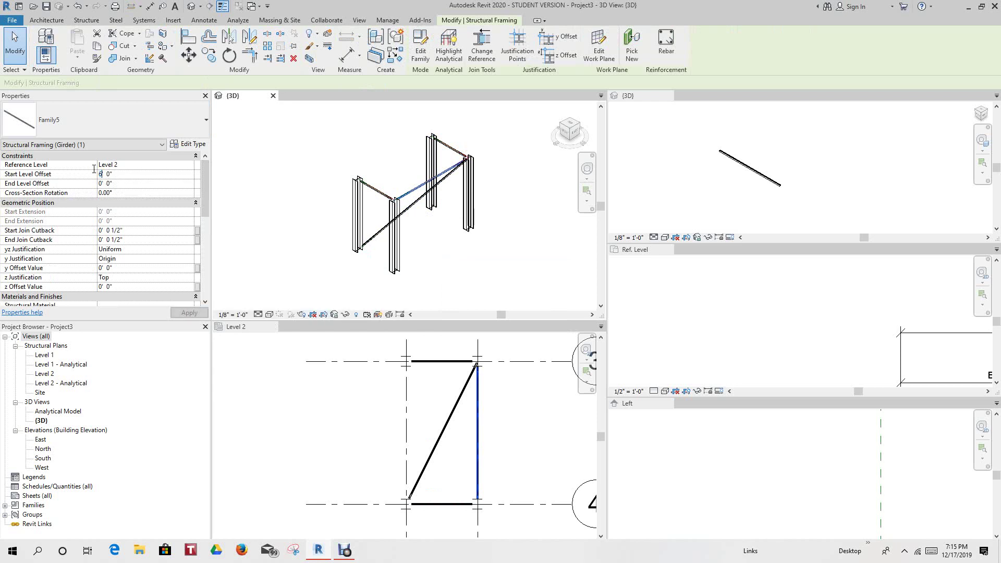
{"action": "left_click", "coordinate": [319, 205]}
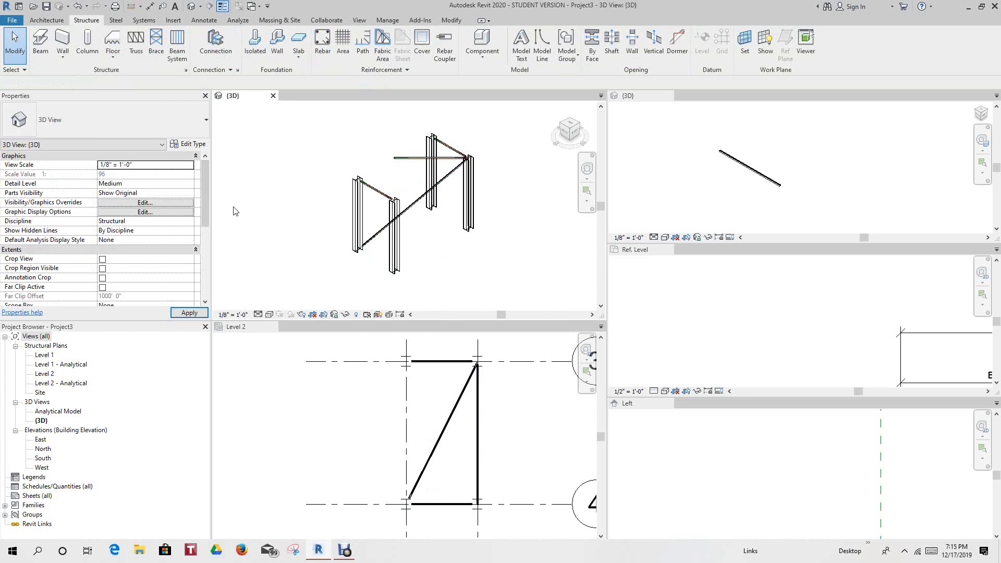
Step: Select the raised girder and keep its y Justification at Origin and yz Justification at Uniform
{"action": "right_click", "coordinate": [318, 168]}
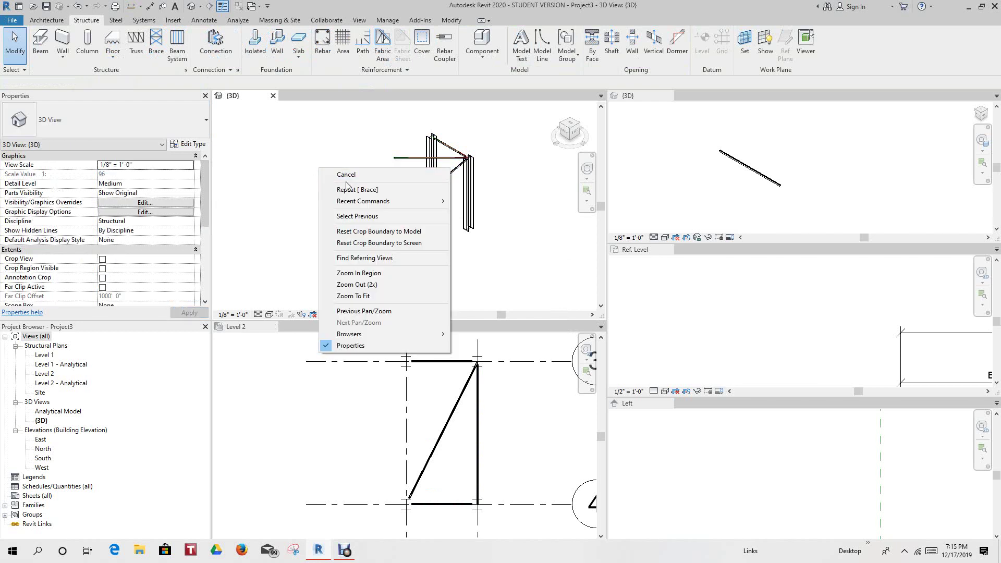
{"action": "left_click", "coordinate": [344, 177]}
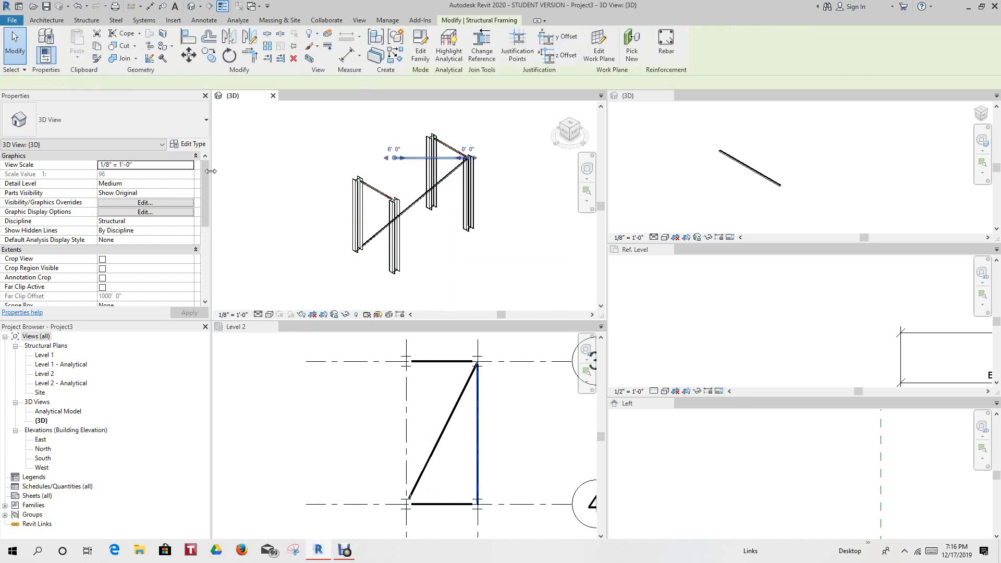
{"action": "scroll", "coordinate": [138, 247], "scroll_direction": "down", "scroll_amount": 2}
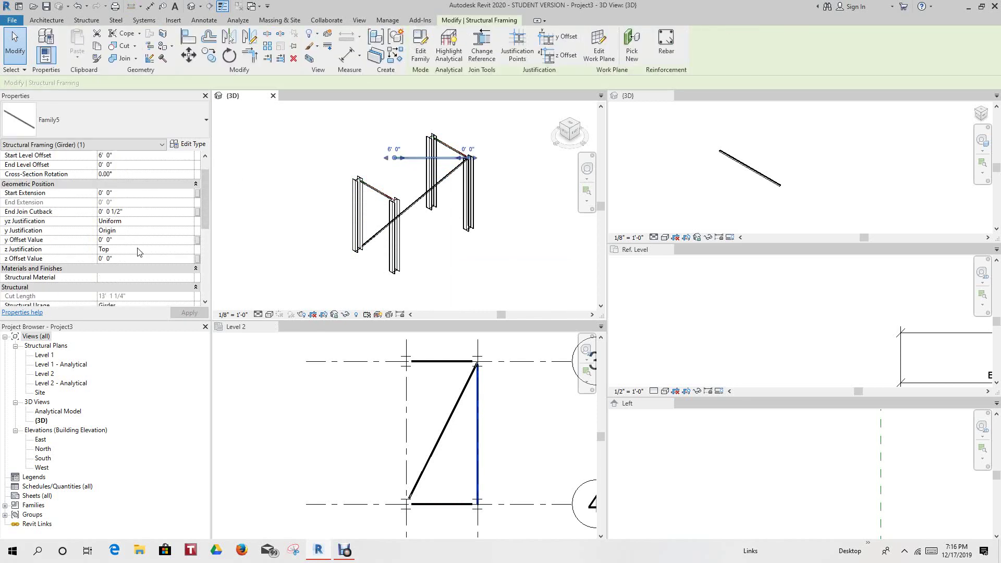
{"action": "left_click", "coordinate": [191, 233]}
{"action": "left_click", "coordinate": [189, 230]}
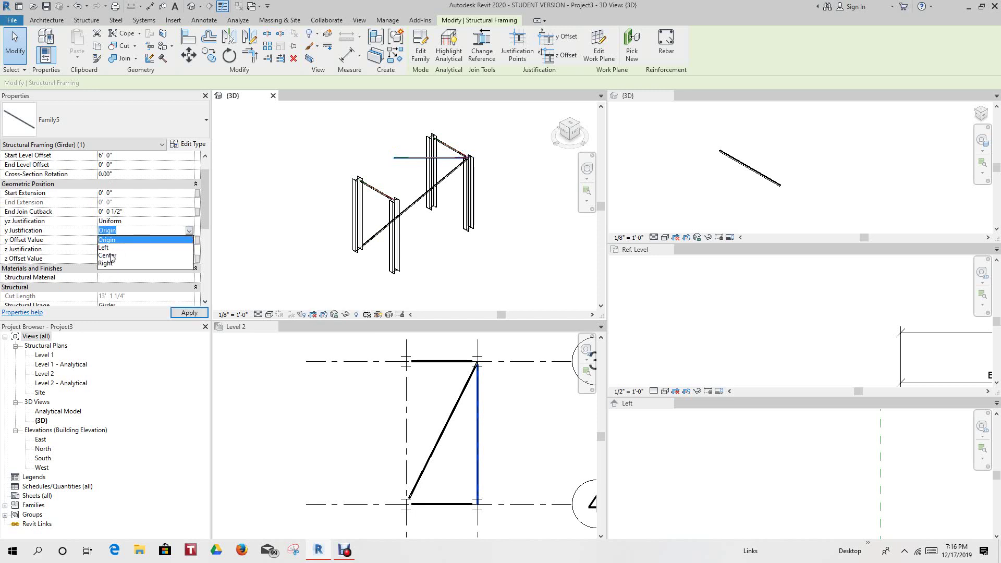
{"action": "left_click", "coordinate": [138, 229]}
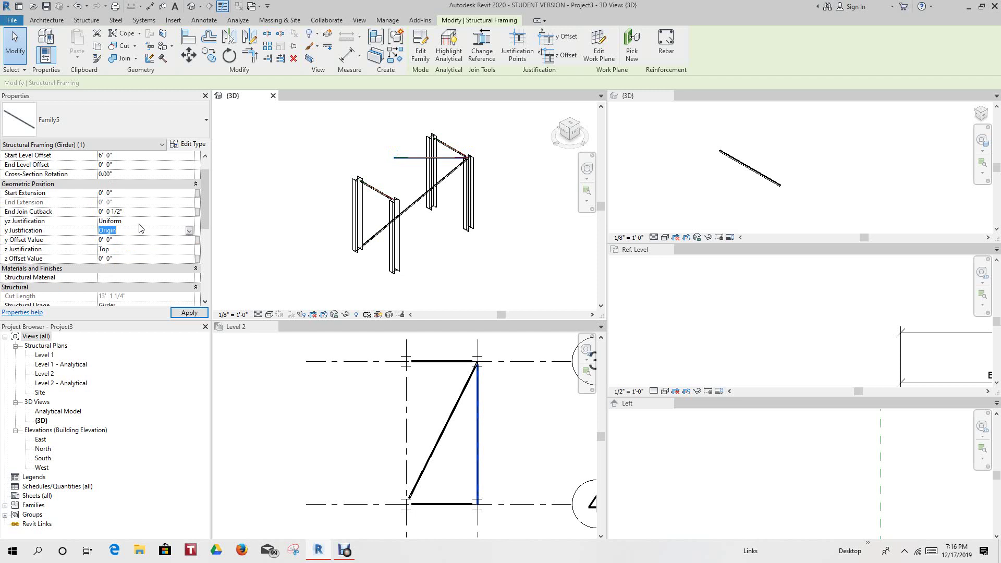
{"action": "left_click", "coordinate": [189, 230]}
{"action": "left_click", "coordinate": [190, 222]}
{"action": "left_click", "coordinate": [189, 223]}
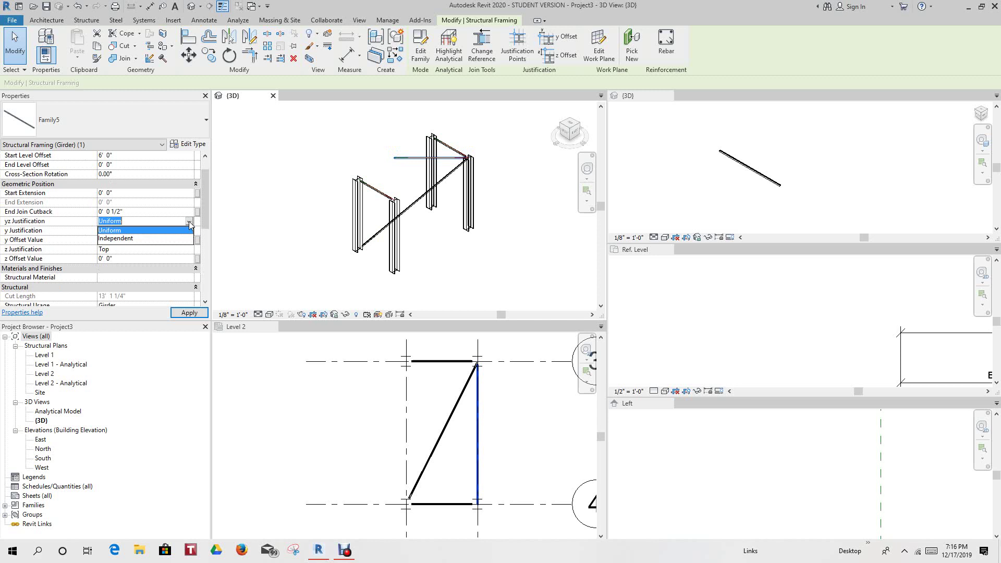
{"action": "left_click", "coordinate": [190, 223]}
Step: Change the girder's z Justification to Bottom
{"action": "left_click", "coordinate": [191, 250]}
{"action": "left_click", "coordinate": [191, 250]}
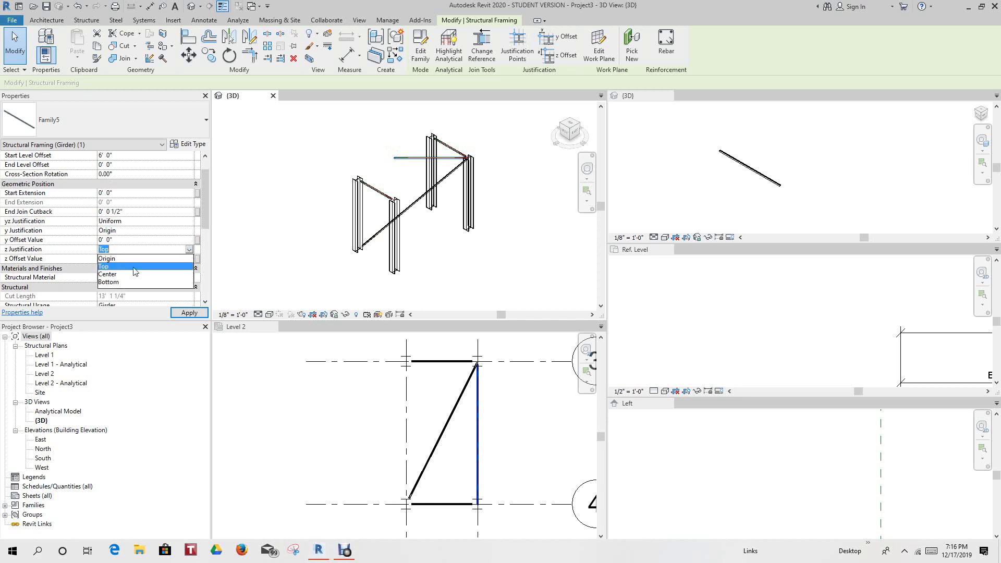
{"action": "left_click", "coordinate": [116, 282]}
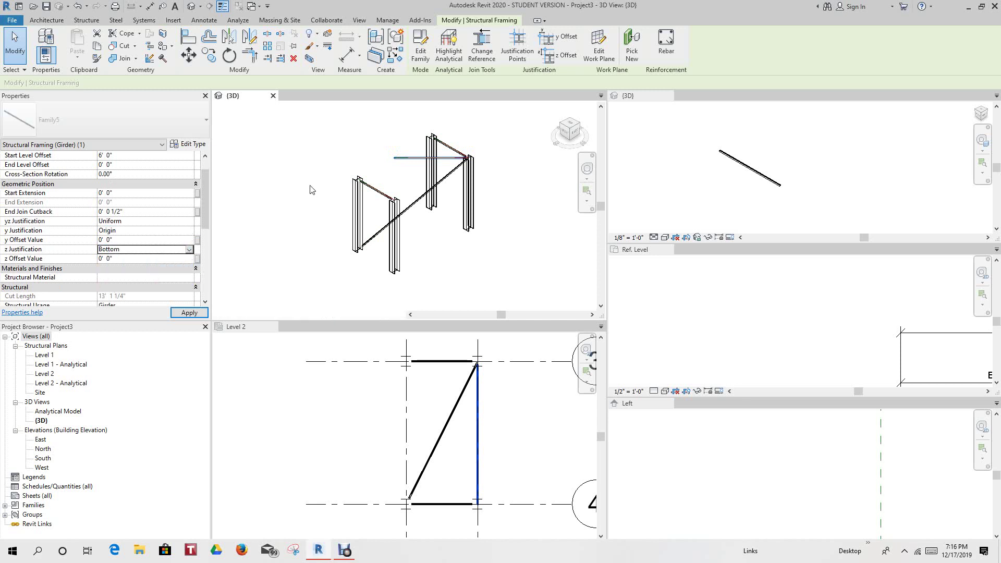
{"action": "left_click", "coordinate": [409, 187]}
Step: Switch between the family's Ref. Level plan and the project's 3D and Level 2 views
{"action": "scroll", "coordinate": [409, 187], "scroll_direction": "up", "scroll_amount": 1}
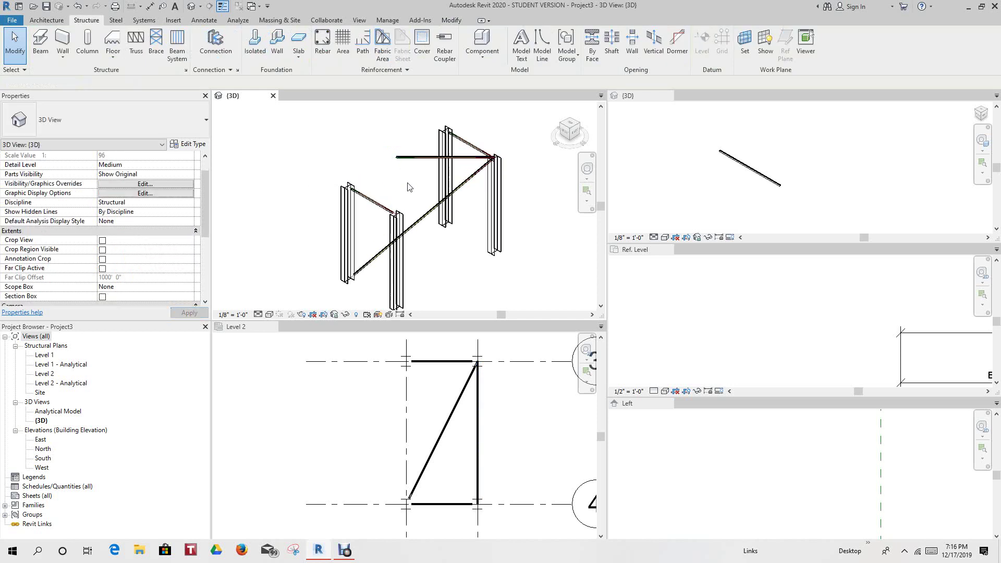
{"action": "scroll", "coordinate": [407, 209], "scroll_direction": "down", "scroll_amount": 3}
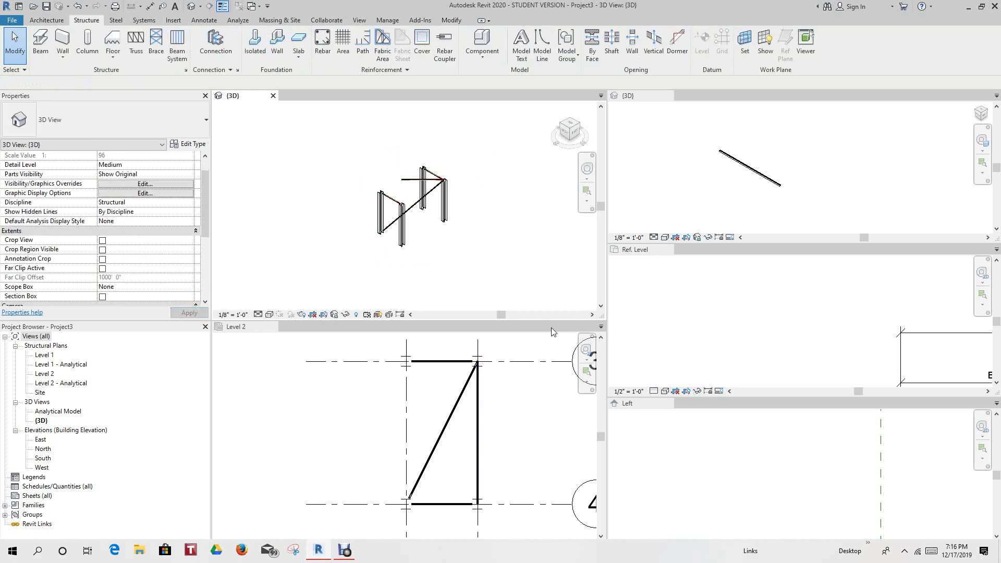
{"action": "scroll", "coordinate": [466, 211], "scroll_direction": "up", "scroll_amount": 2}
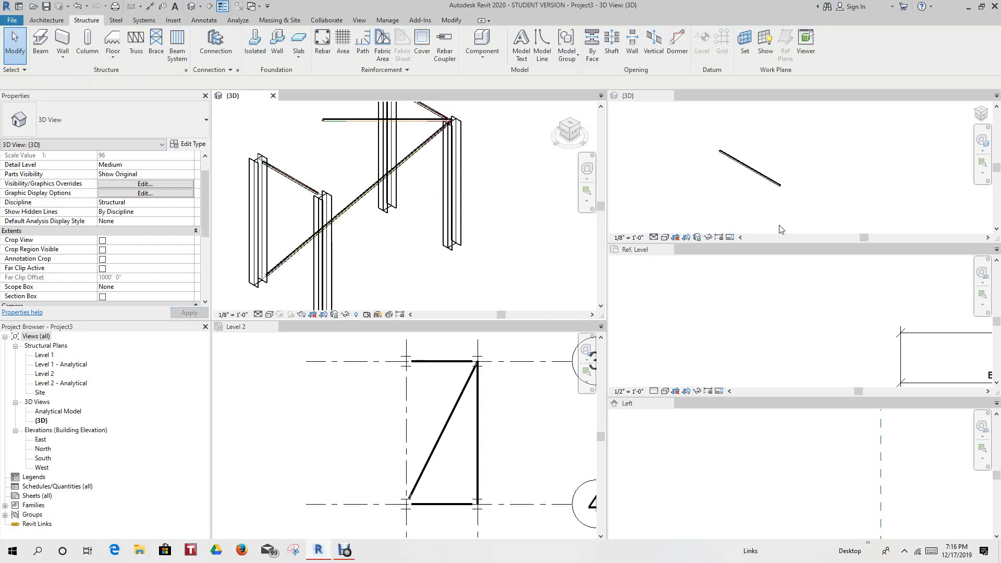
{"action": "scroll", "coordinate": [891, 301], "scroll_direction": "down", "scroll_amount": 3}
{"action": "left_click", "coordinate": [889, 303]}
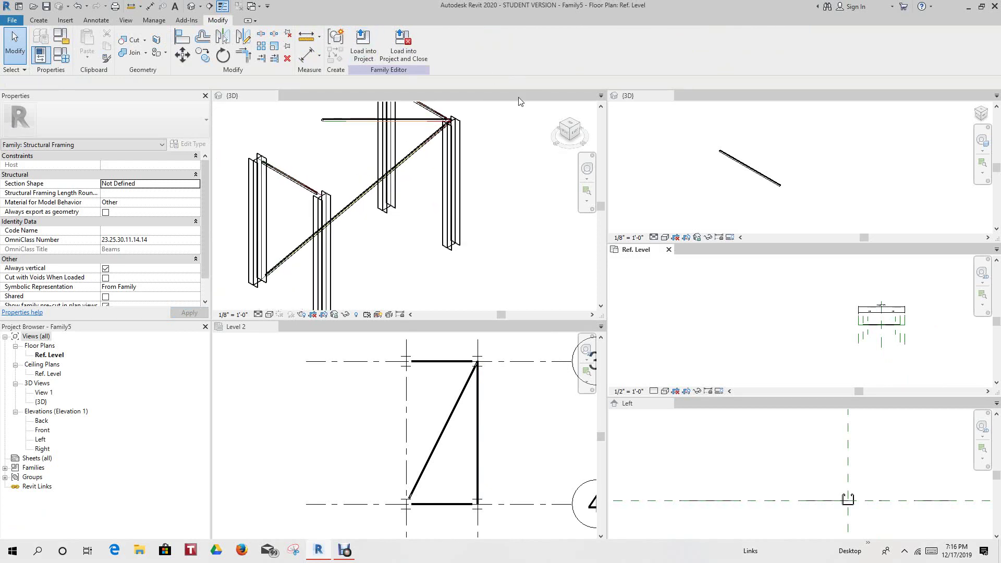
{"action": "left_click", "coordinate": [399, 94]}
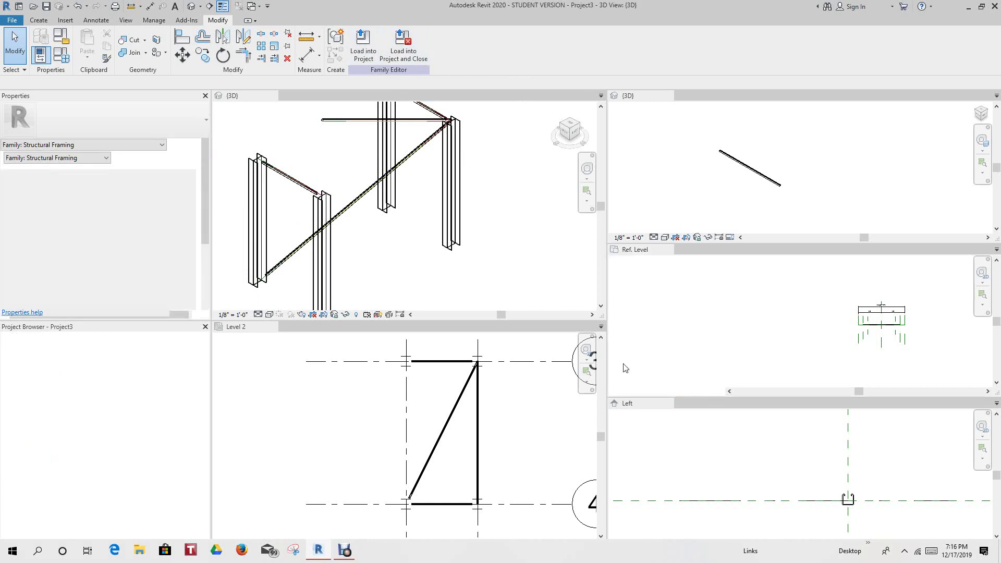
{"action": "left_click", "coordinate": [607, 320]}
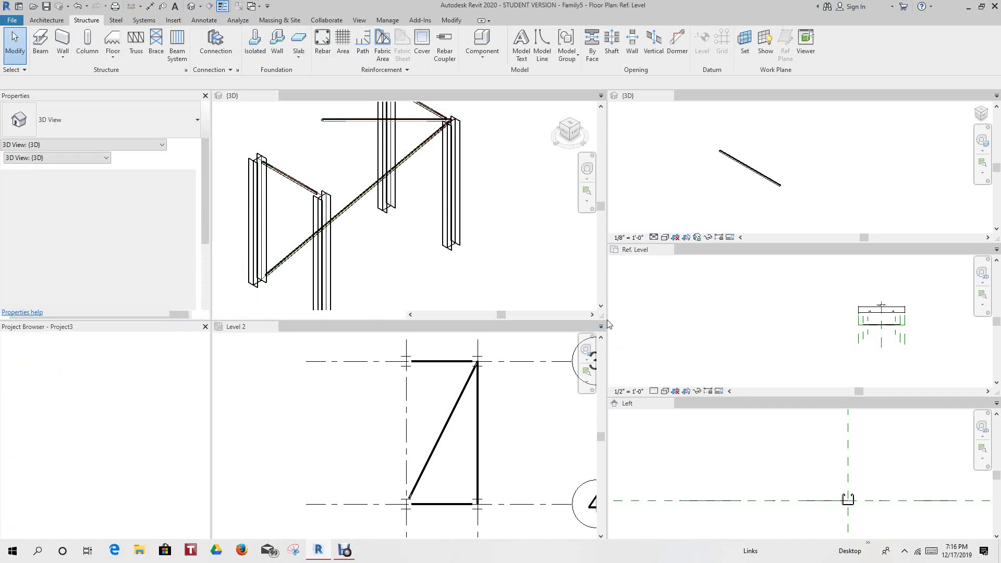
{"action": "left_click", "coordinate": [278, 354]}
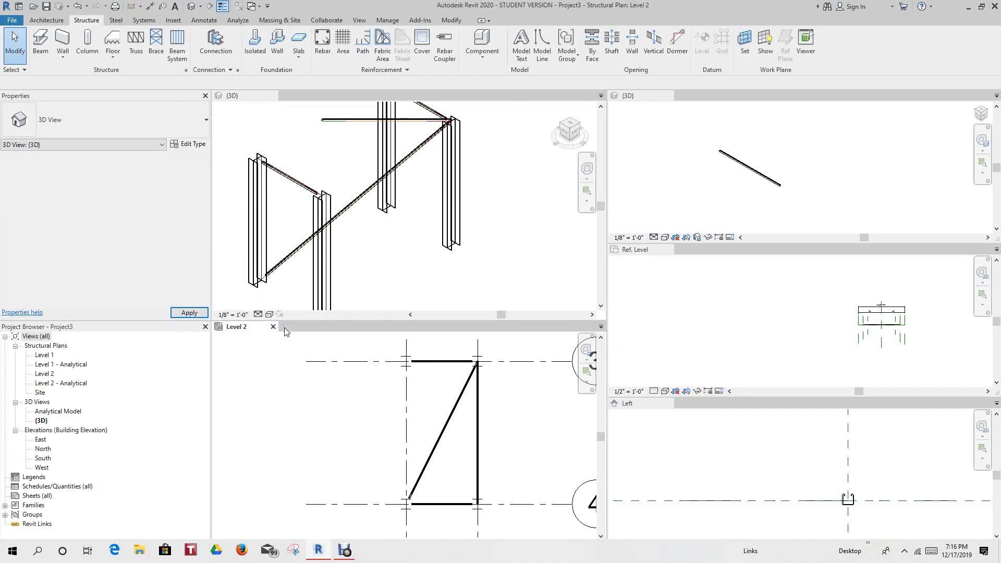
Step: Close the Level 2 plan, the family's {3D} view and its Left elevation view
{"action": "left_click", "coordinate": [272, 327]}
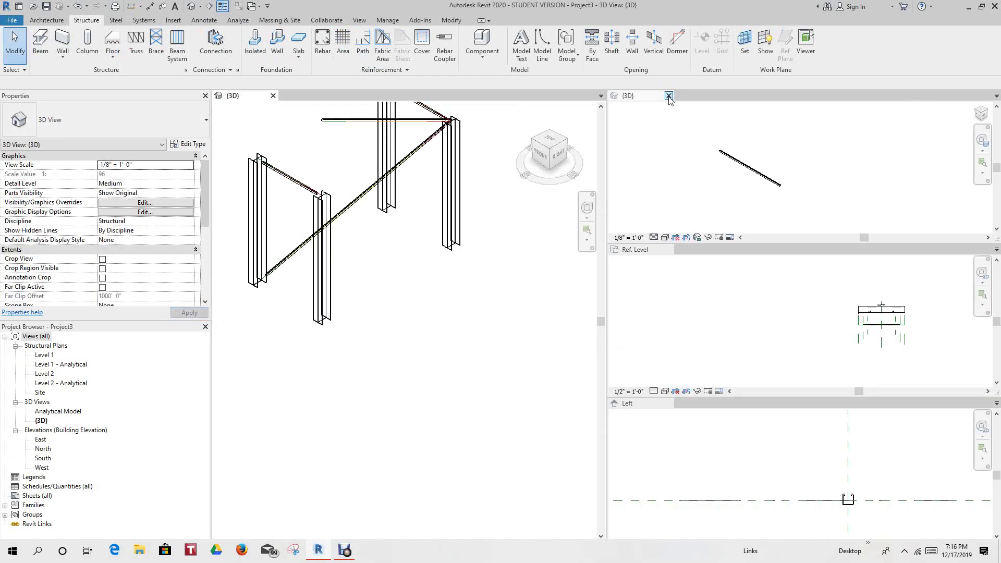
{"action": "left_click", "coordinate": [792, 97]}
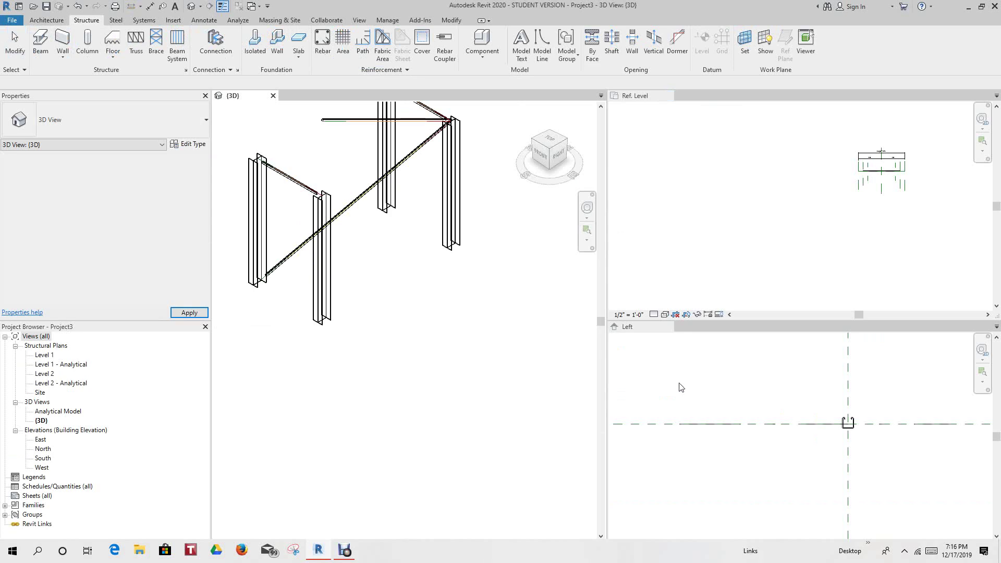
{"action": "left_click", "coordinate": [668, 327]}
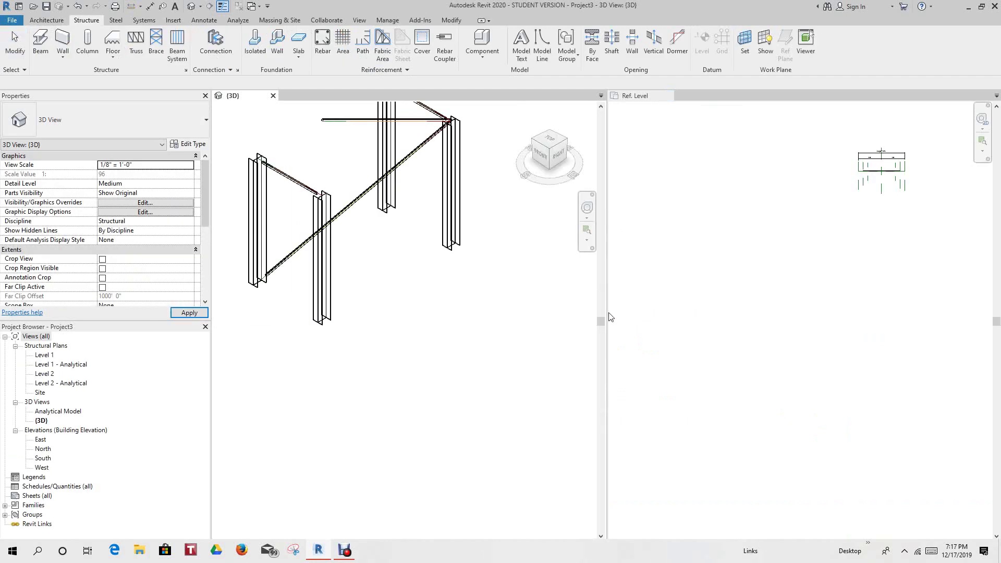
Step: Widen the project's 3D view to fill the window and orbit to a near right-side view
{"action": "left_click_drag", "start_coordinate": [606, 312], "coordinate": [956, 289]}
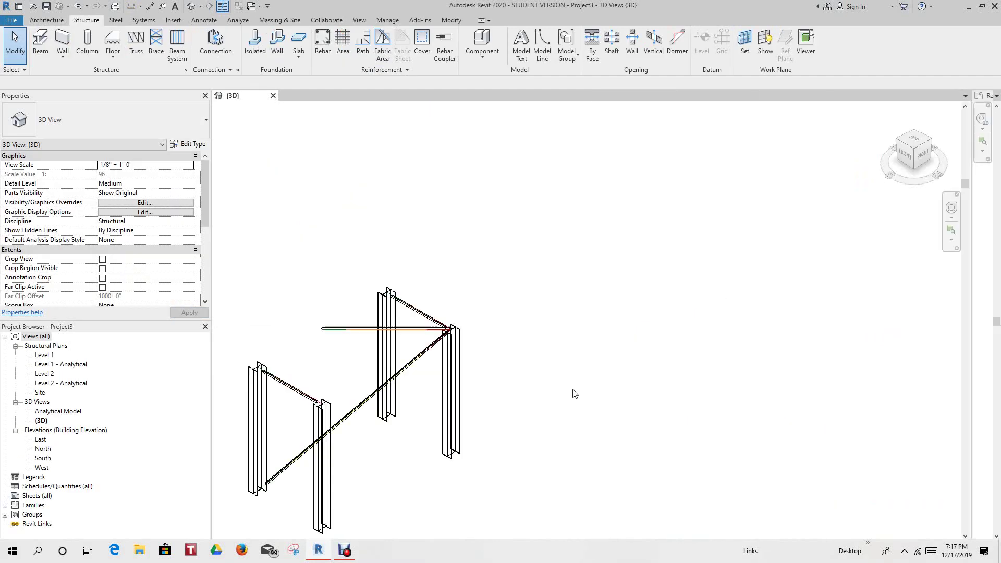
{"action": "middle_click_drag", "start_coordinate": [574, 393], "coordinate": [717, 335]}
{"action": "scroll", "coordinate": [486, 371], "scroll_direction": "up", "scroll_amount": 3}
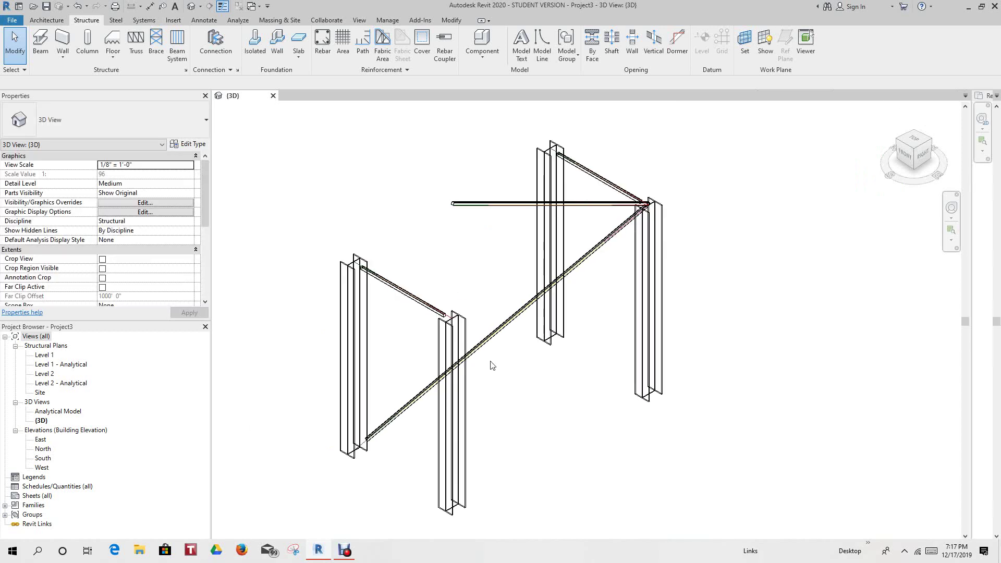
{"action": "scroll", "coordinate": [411, 315], "scroll_direction": "up", "scroll_amount": 2}
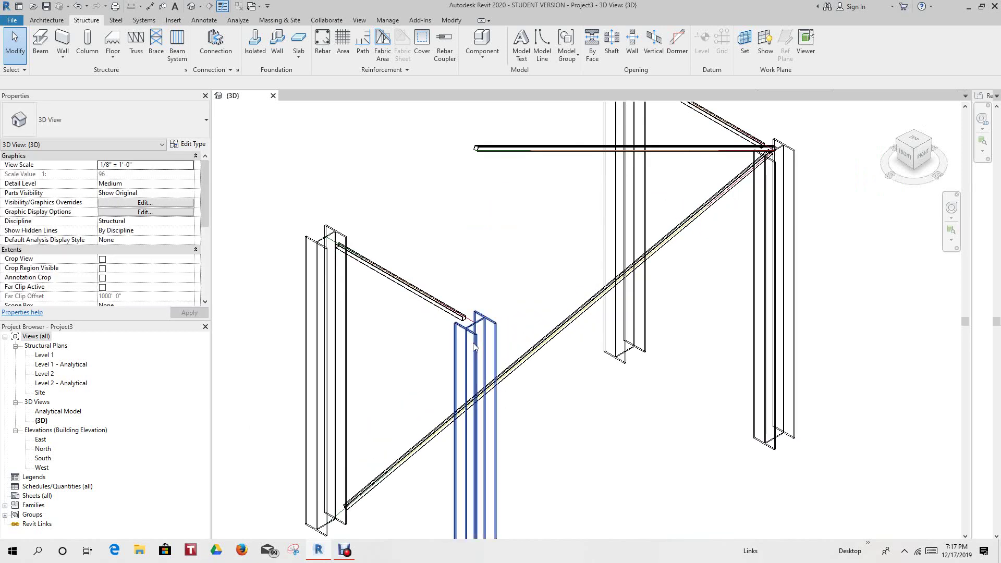
{"action": "scroll", "coordinate": [469, 349], "scroll_direction": "down", "scroll_amount": 1}
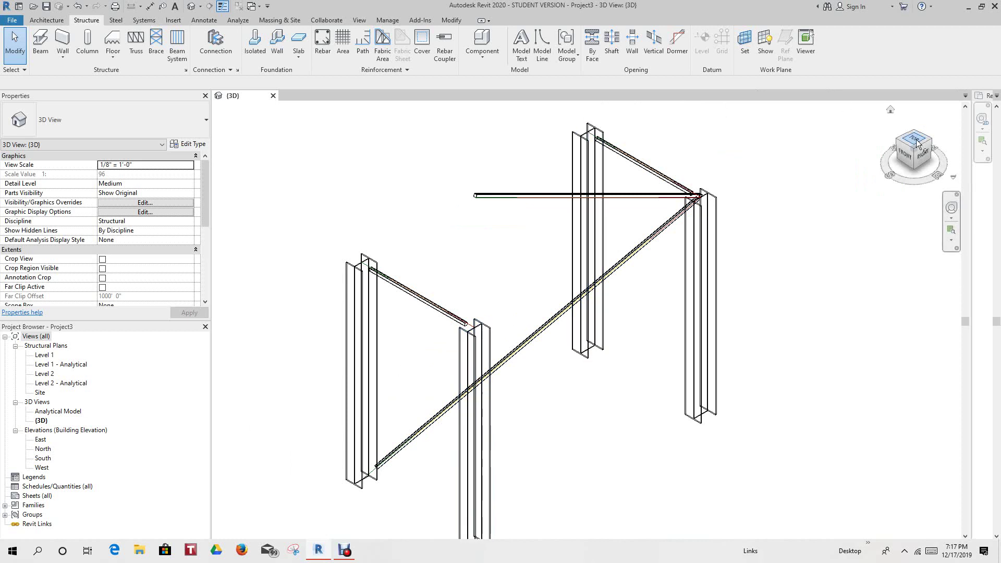
{"action": "mouse_move", "coordinate": [909, 151]}
{"action": "left_mouse_down"}
{"action": "mouse_move", "coordinate": [826, 123]}
{"action": "mouse_move", "coordinate": [896, 110]}
{"action": "left_mouse_up"}
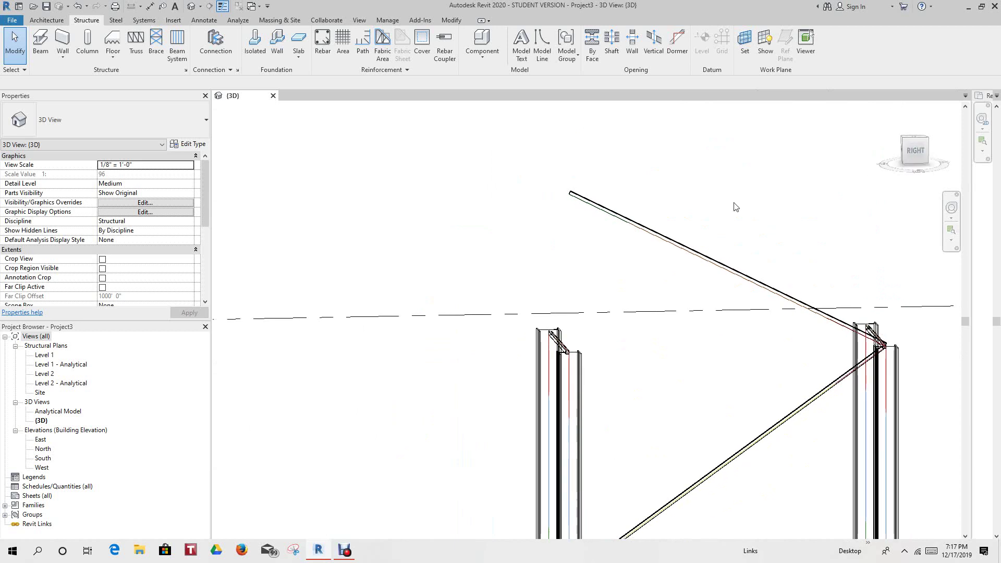
Step: Set the sloped beam's Start Level Offset to 0 so it sits level
{"action": "left_click", "coordinate": [570, 231]}
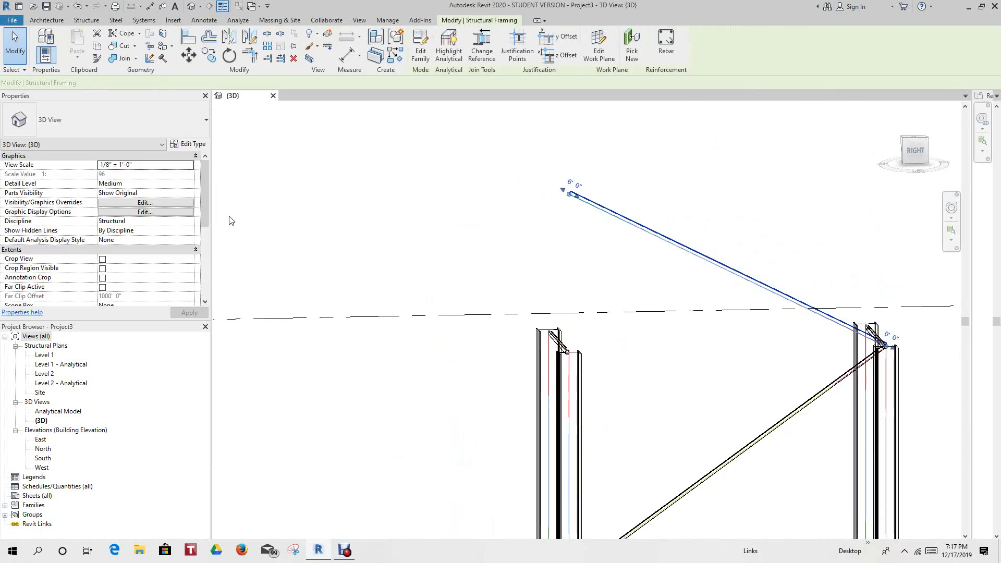
{"action": "left_click", "coordinate": [107, 173]}
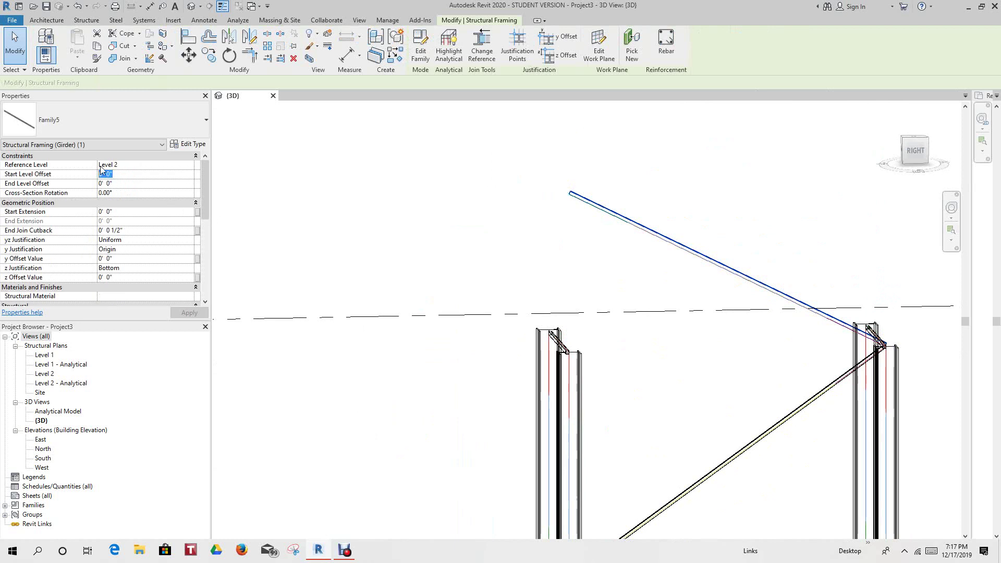
{"action": "type", "text": "0"}
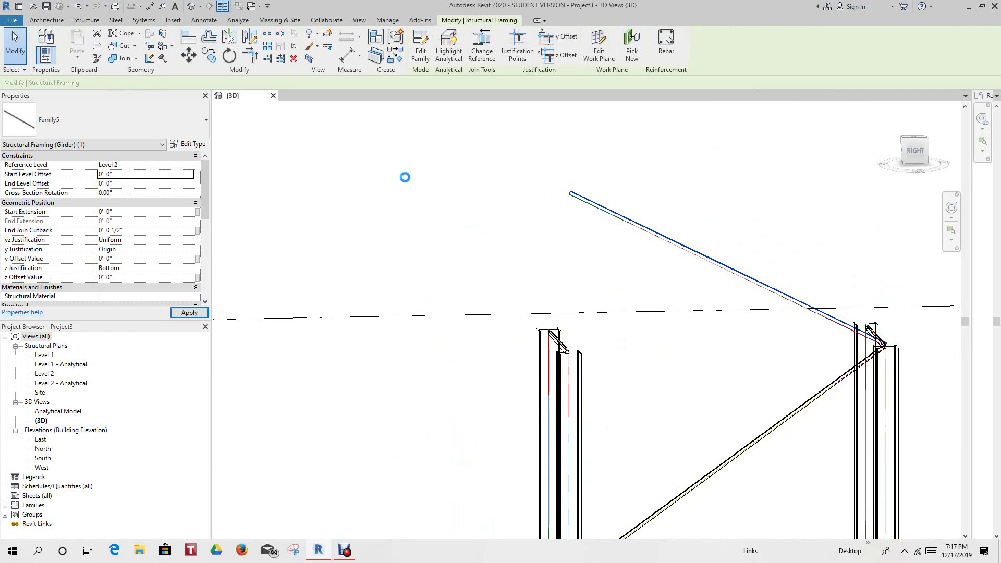
{"action": "left_click", "coordinate": [452, 209]}
{"action": "scroll", "coordinate": [640, 331], "scroll_direction": "down", "scroll_amount": 2}
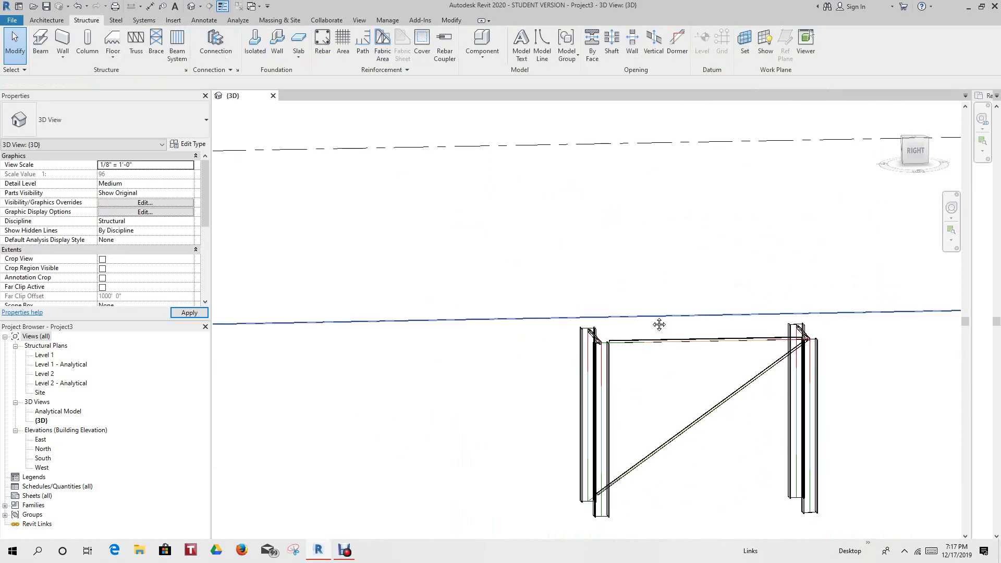
{"action": "left_click_drag", "start_coordinate": [911, 152], "coordinate": [859, 184]}
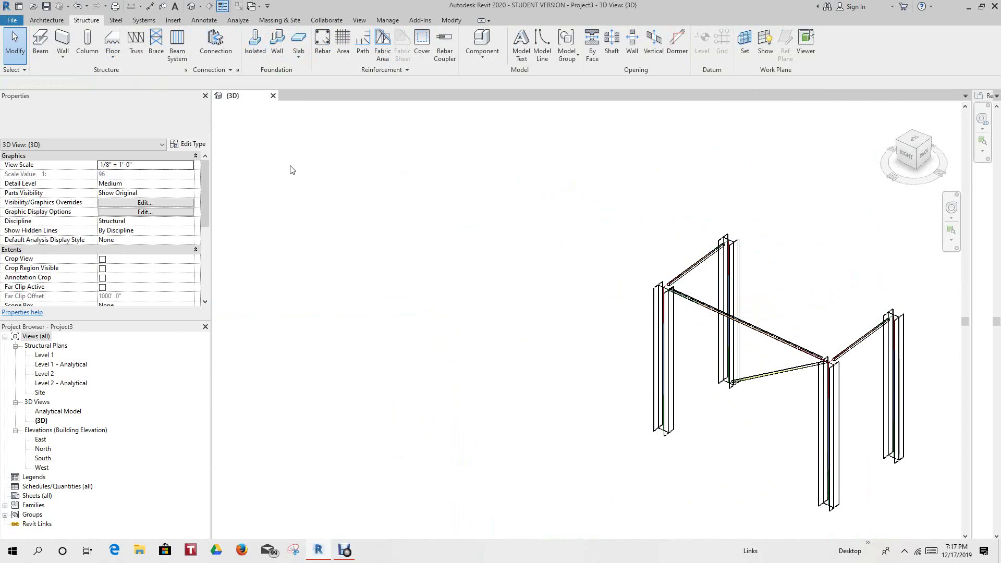
Step: In the Analytical Model view, add Structure to the VV filter and turn on Analytical Nodes
{"action": "double_click", "coordinate": [69, 411]}
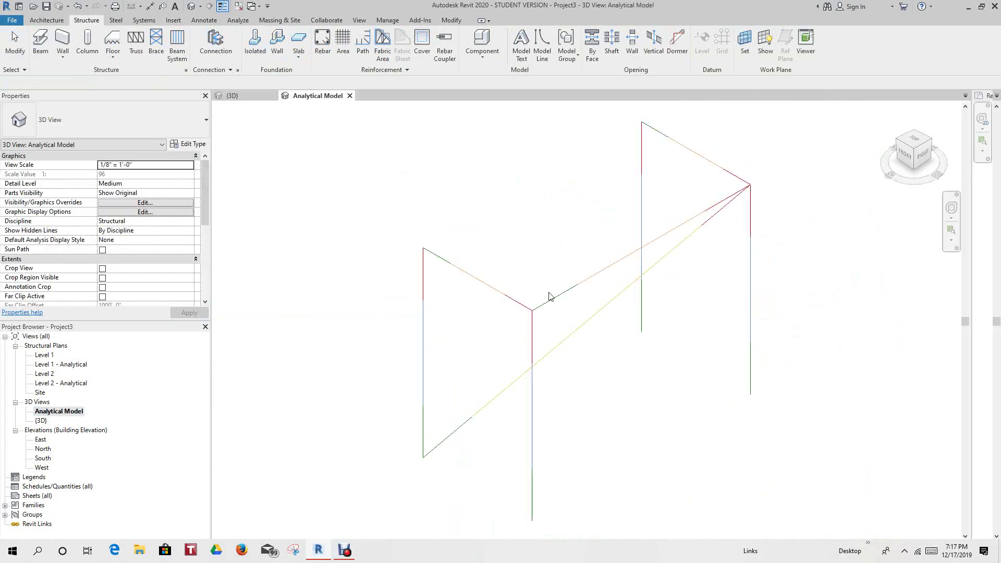
{"action": "scroll", "coordinate": [549, 296], "scroll_direction": "down", "scroll_amount": 2}
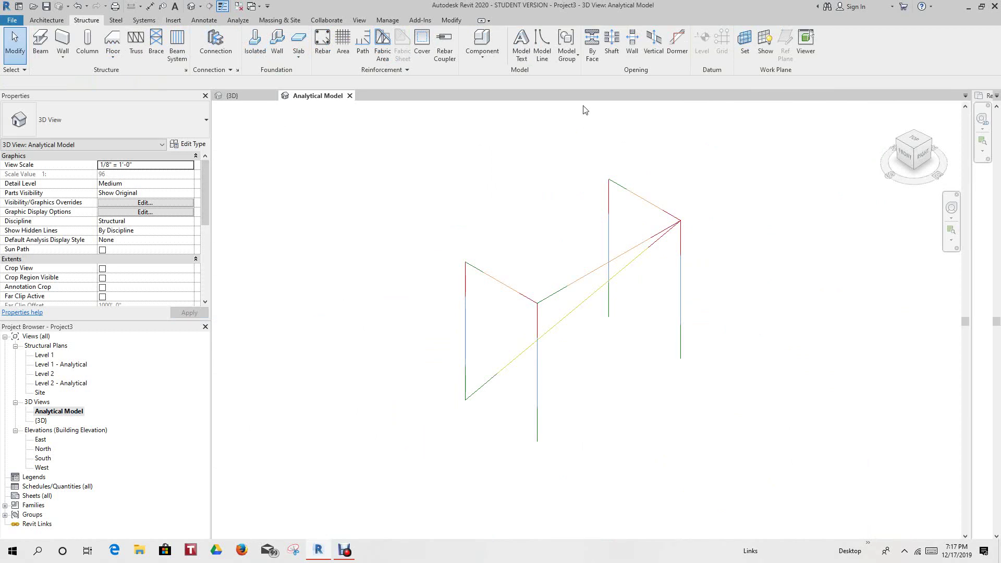
{"action": "key", "text": "v"}
{"action": "key", "text": "v"}
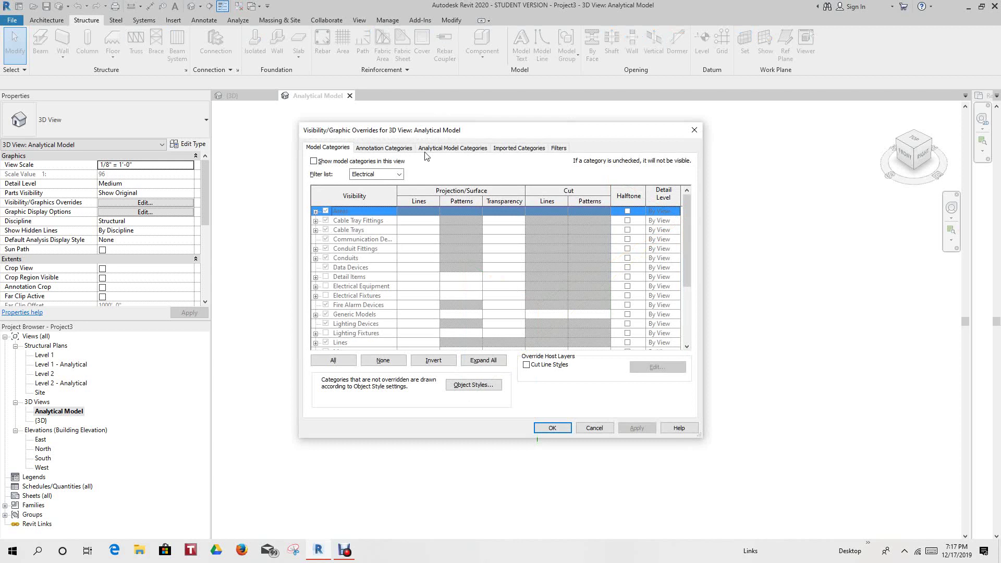
{"action": "left_click", "coordinate": [451, 148]}
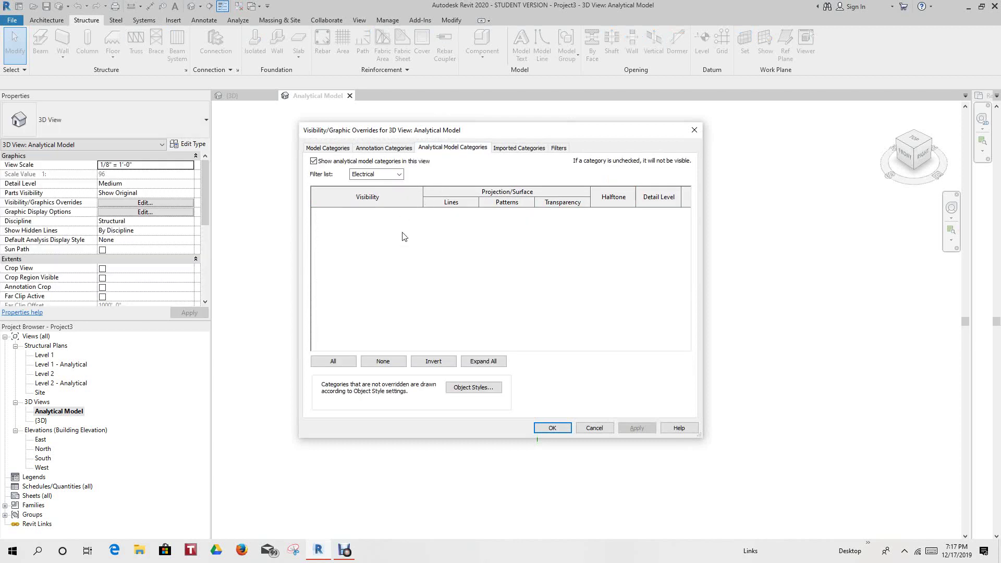
{"action": "left_click", "coordinate": [398, 175]}
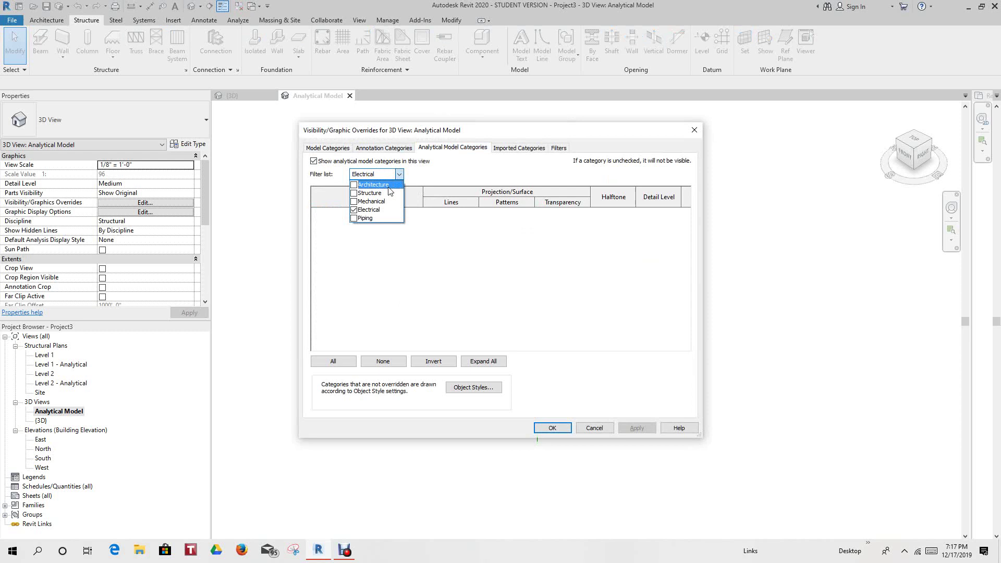
{"action": "left_click", "coordinate": [354, 193]}
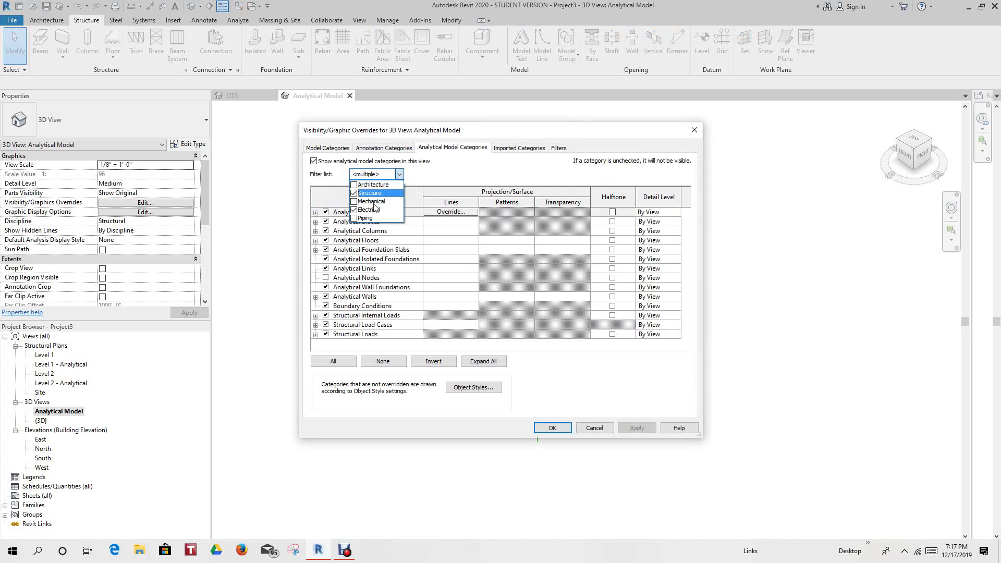
{"action": "left_click", "coordinate": [325, 283]}
{"action": "left_click", "coordinate": [326, 278]}
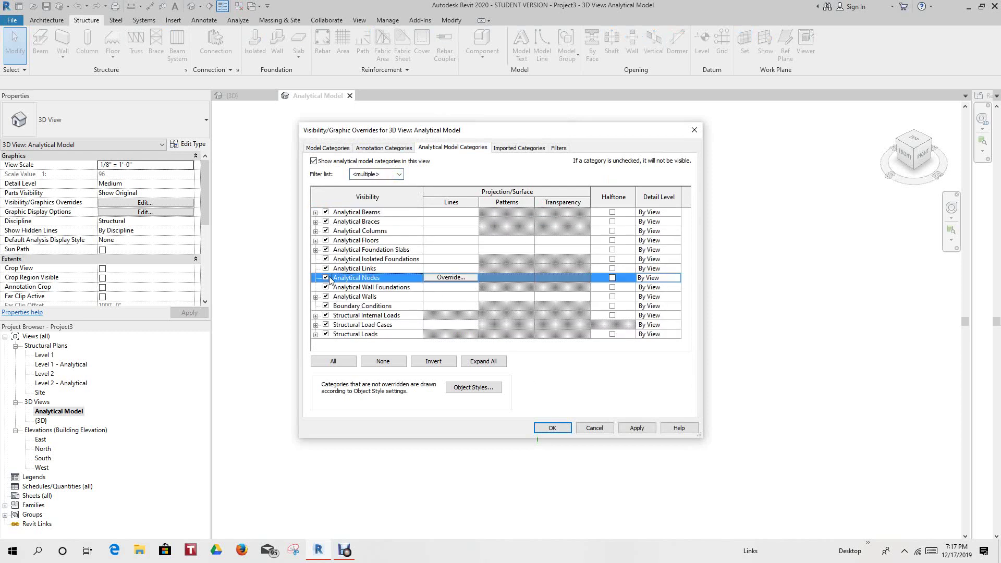
{"action": "left_click", "coordinate": [635, 428]}
{"action": "left_click", "coordinate": [552, 428]}
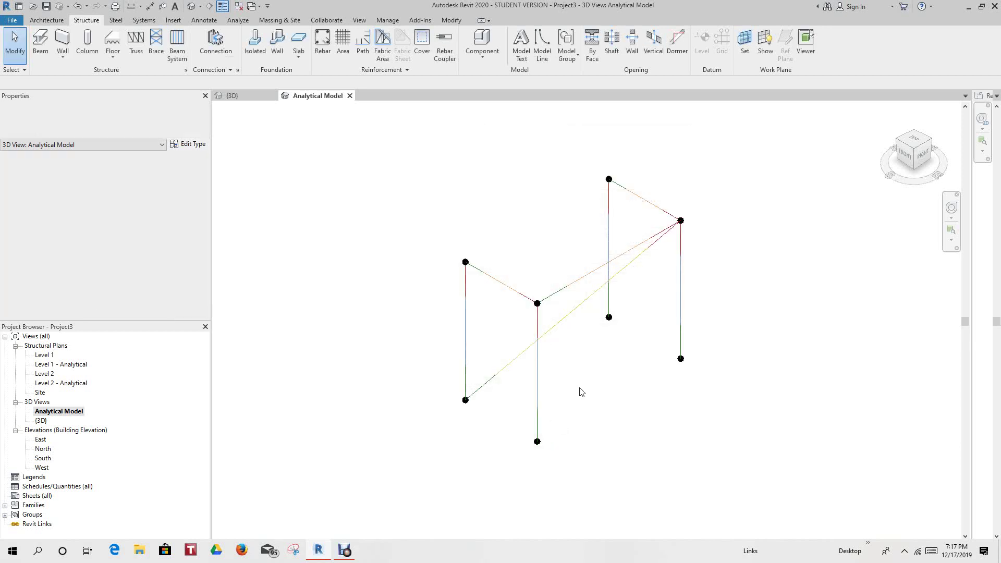
{"action": "scroll", "coordinate": [625, 299], "scroll_direction": "down", "scroll_amount": 1}
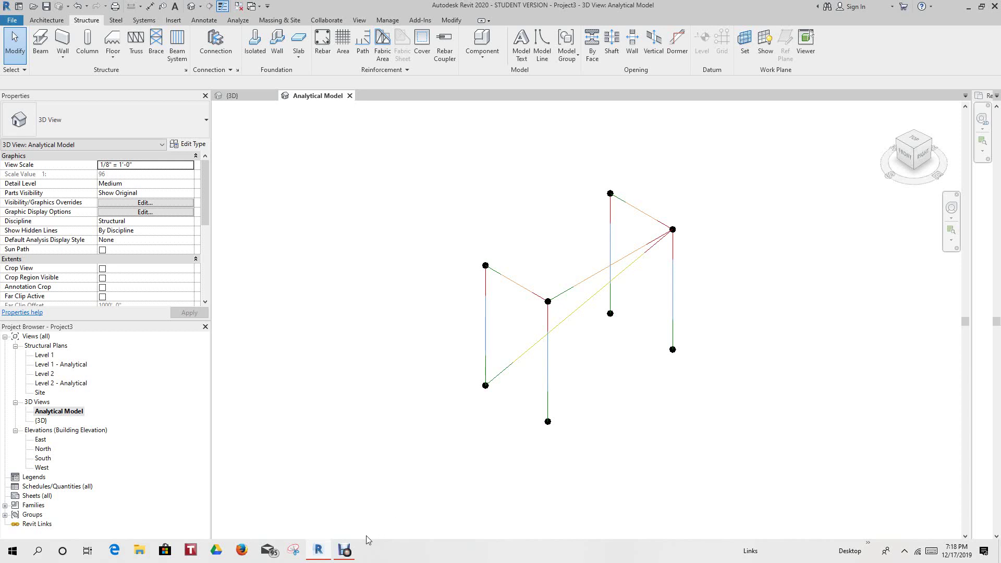
{"action": "left_click", "coordinate": [344, 549]}
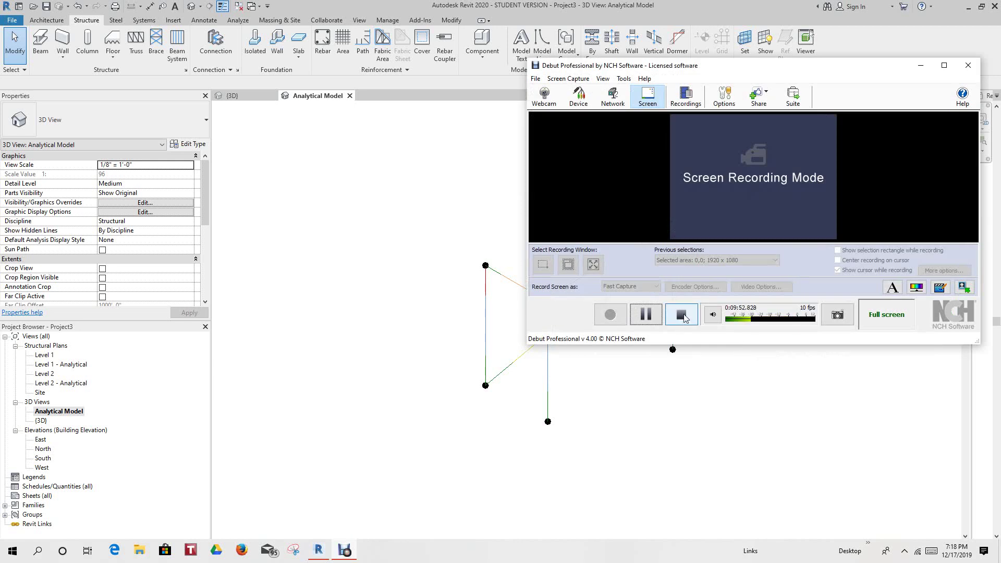